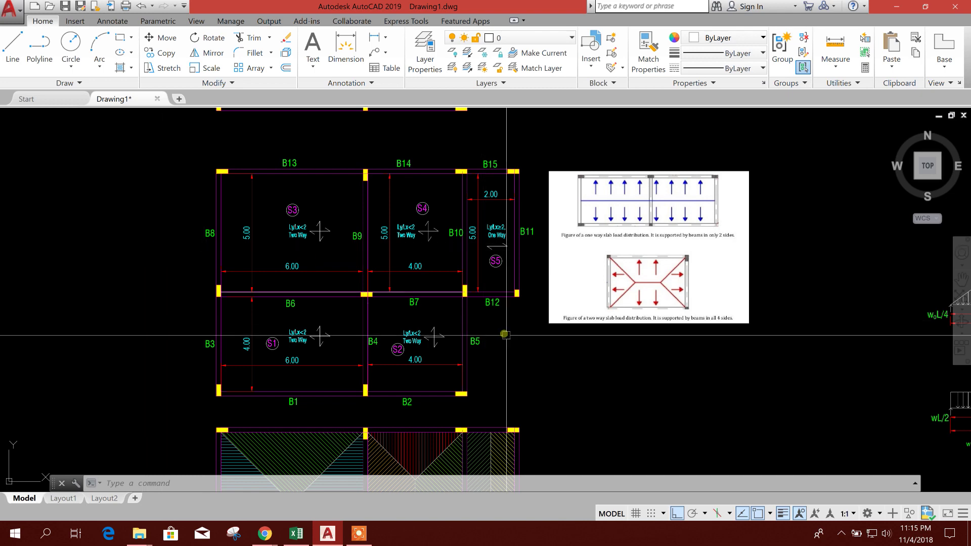
Examine the slab plan, the hatched load areas below it and the one-way and two-way load distribution figures.
drag(527, 379, 532, 315)
drag(463, 382, 474, 280)
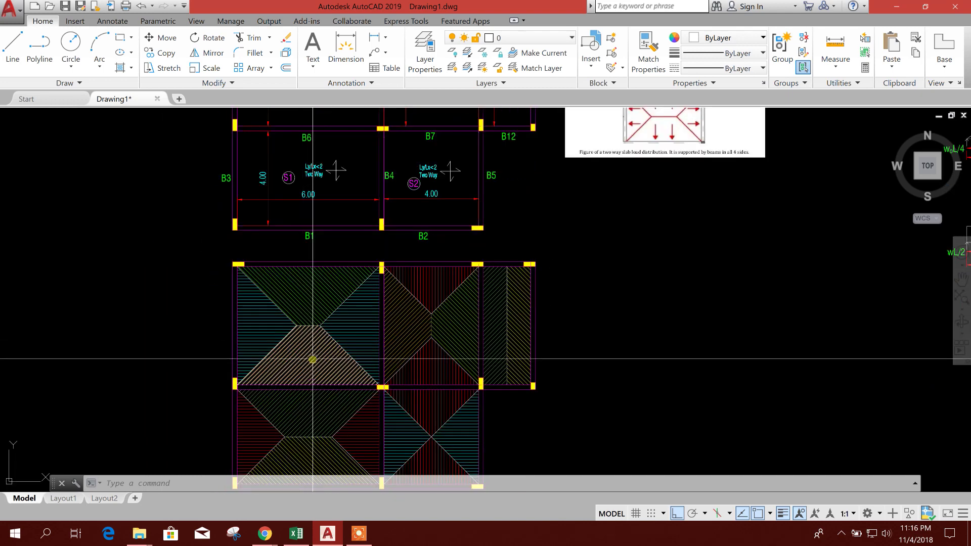
drag(355, 339, 345, 411)
scroll(308, 369, down, 2)
scroll(430, 340, up, 2)
drag(433, 340, 443, 419)
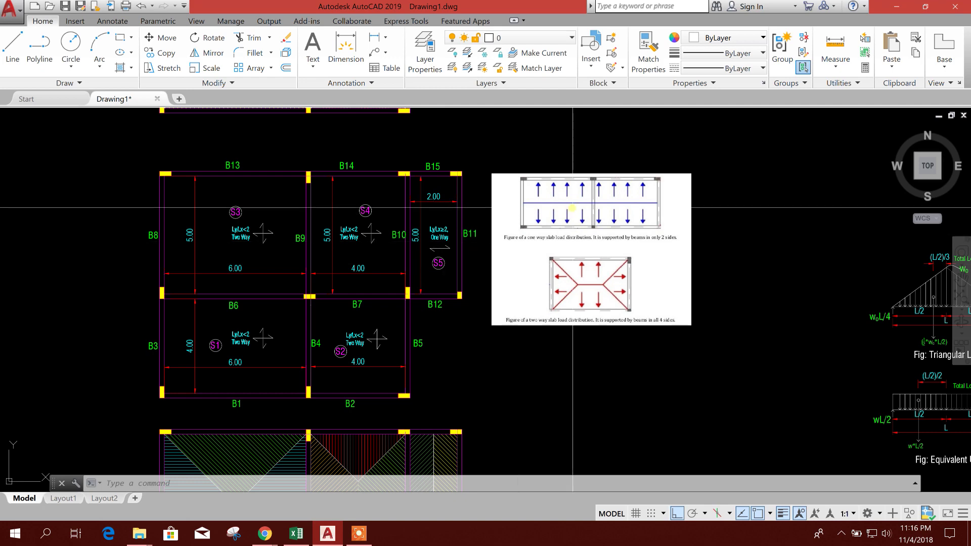
scroll(572, 207, up, 2)
scroll(586, 211, down, 3)
scroll(538, 220, up, 3)
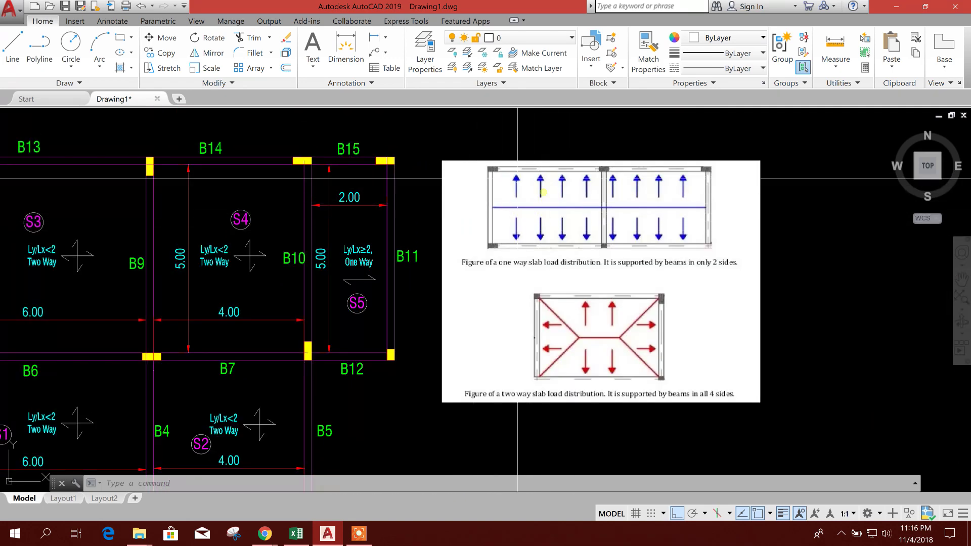
mouse_move(393, 287)
mouse_down()
mouse_move(381, 312)
mouse_move(351, 262)
mouse_up()
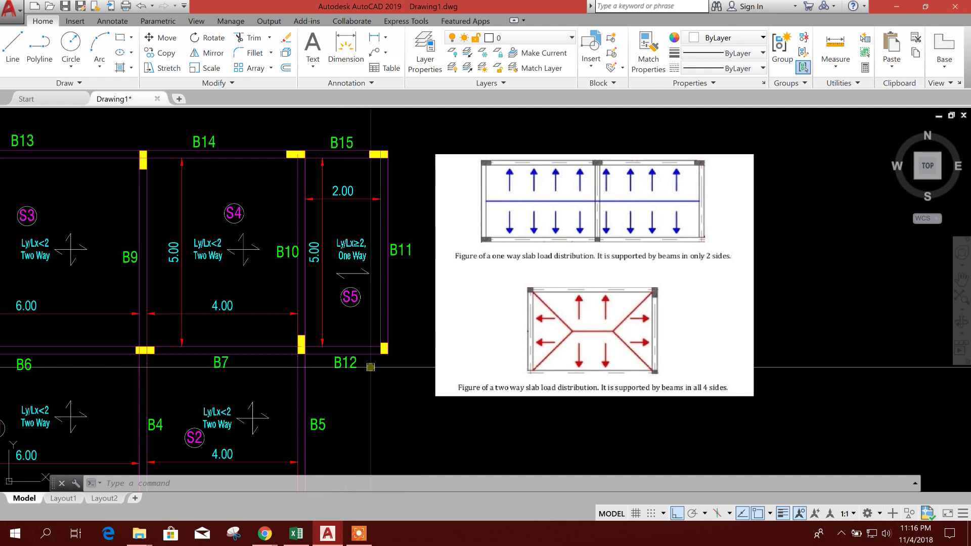
Examine the span dimensions and one-way or two-way labels of slab panels S1 to S5 in the plan.
scroll(416, 354, up, 3)
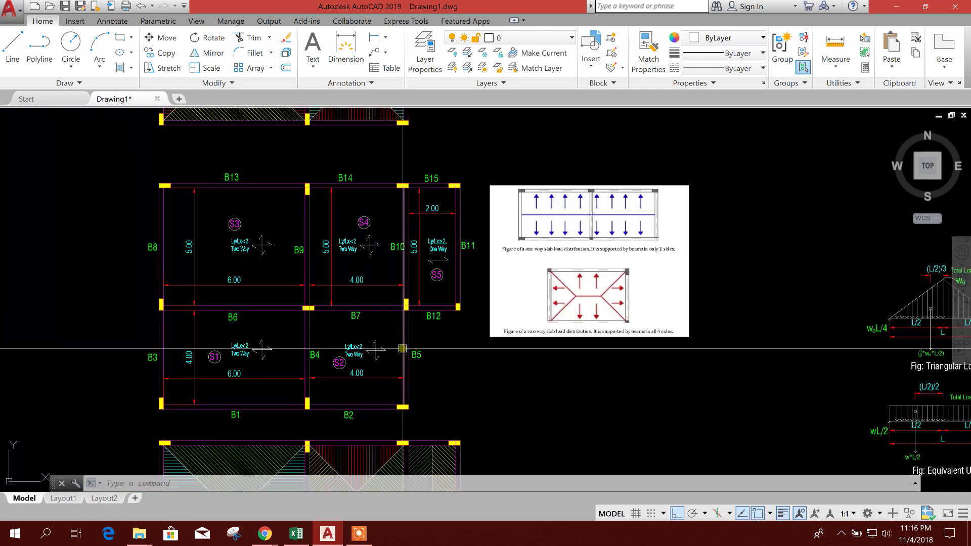
scroll(416, 354, up, 4)
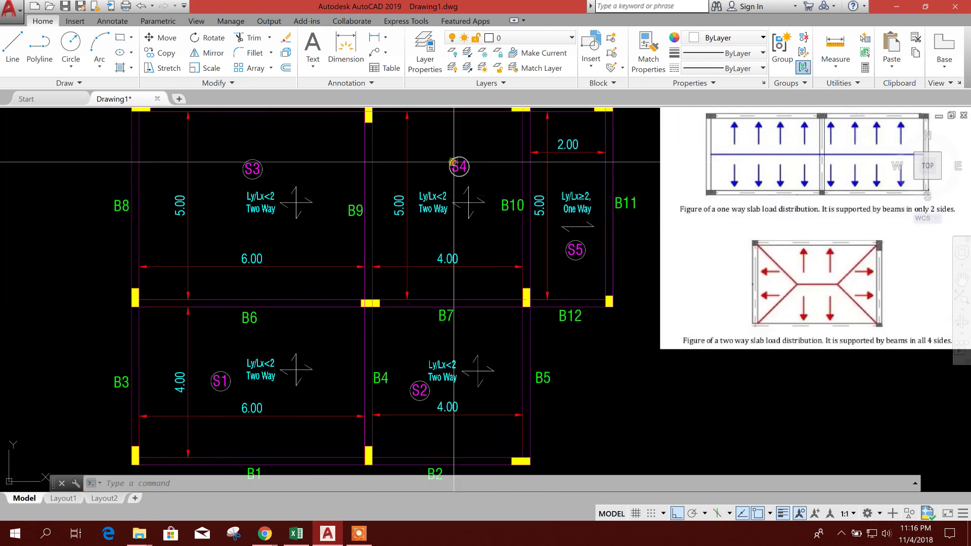
middle_click(421, 377)
mouse_move(421, 376)
mouse_down()
mouse_move(416, 351)
mouse_move(373, 348)
mouse_up()
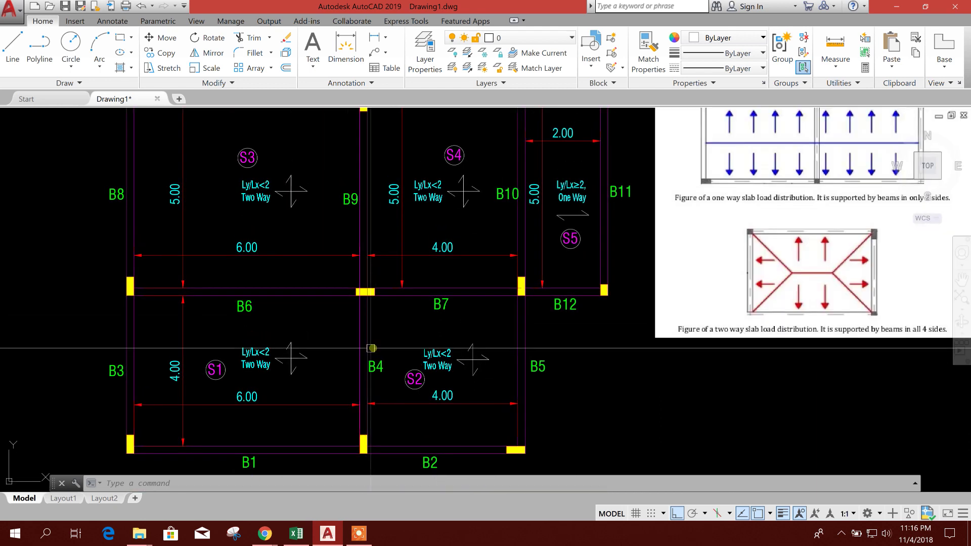
drag(289, 367, 325, 353)
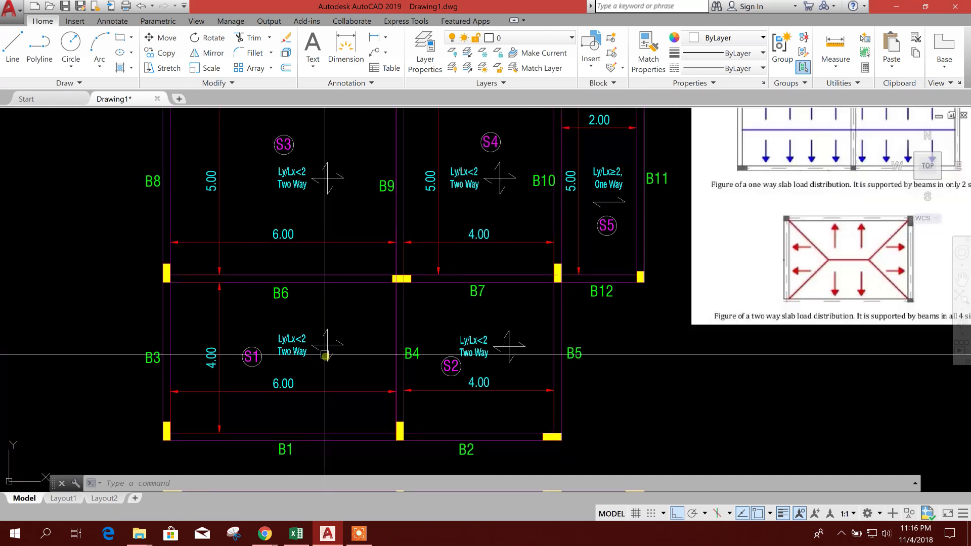
drag(187, 167, 178, 259)
drag(328, 260, 316, 191)
Switch to the LOAD CALCULATION.xlsx workbook in Excel and inspect the slab thickness in cell E2.
click(305, 534)
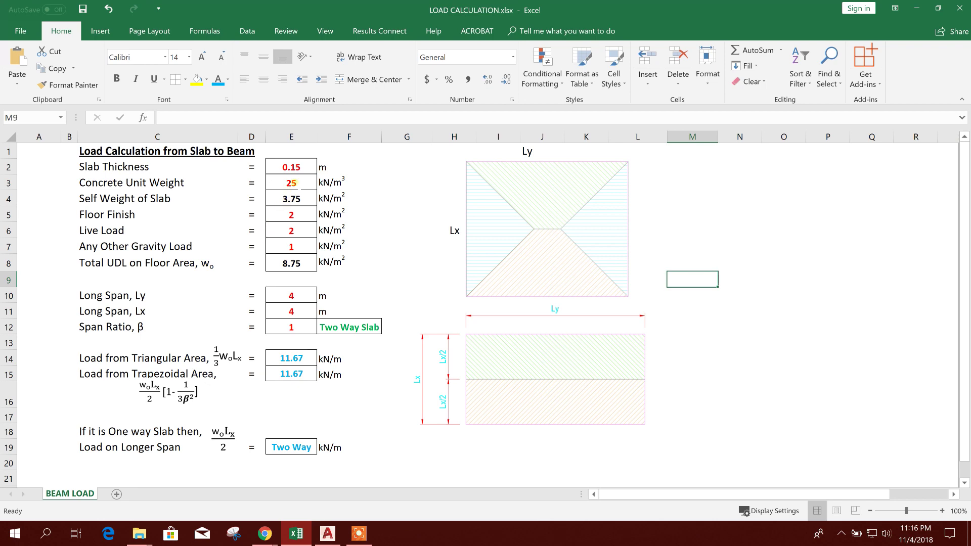
click(296, 167)
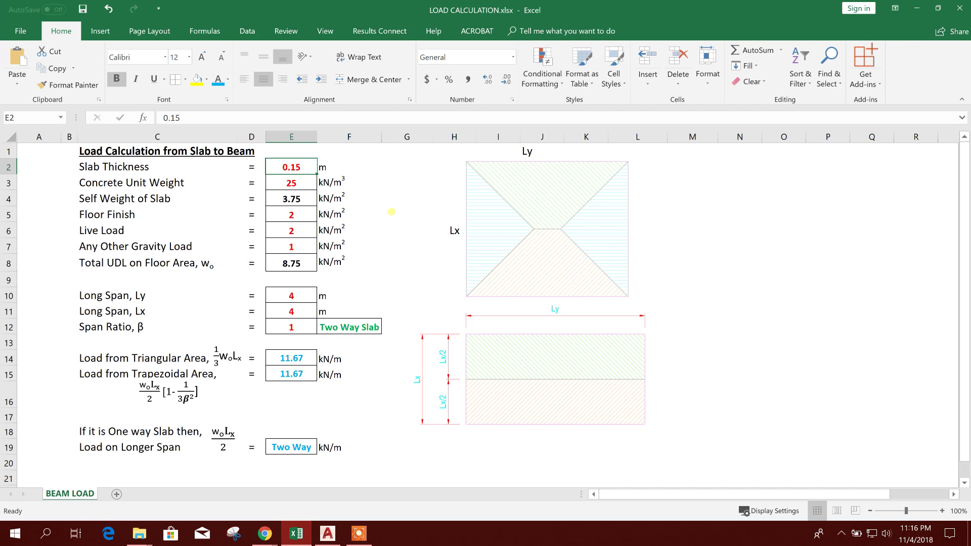
click(384, 215)
click(312, 166)
Switch to AutoCAD and inspect slab panel S1 in the plan.
click(327, 534)
scroll(265, 346, up, 2)
scroll(265, 346, up, 2)
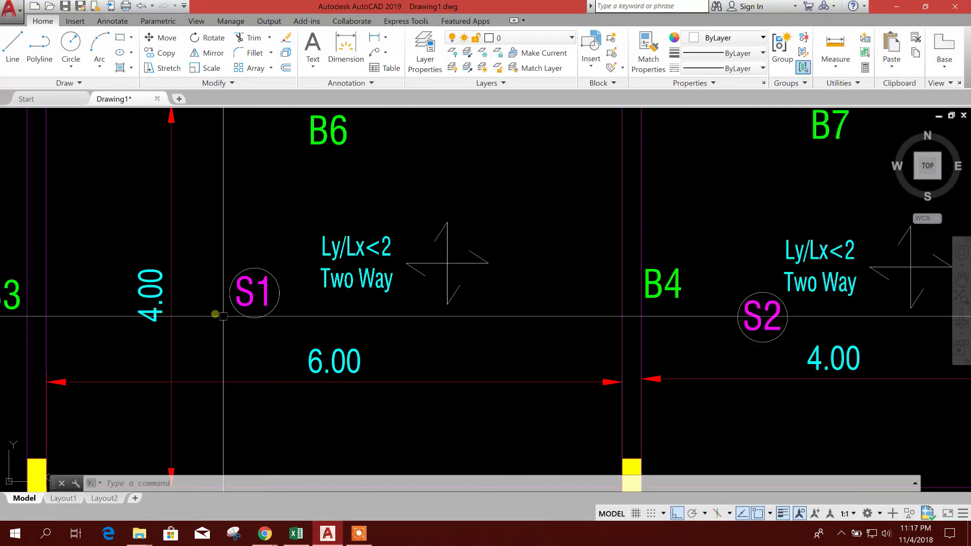
scroll(273, 329, down, 4)
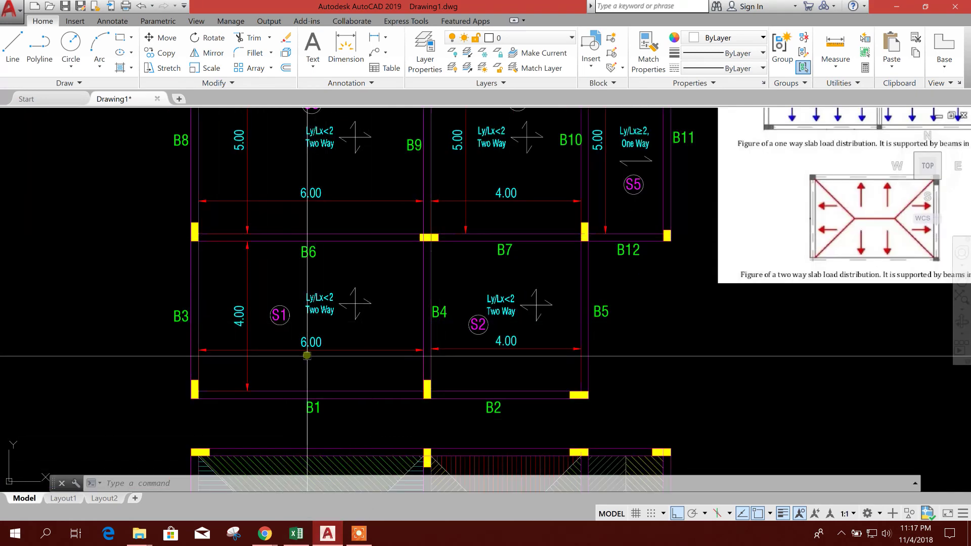
Switch to the Excel load sheet and review the slab thickness, concrete unit weight and self-weight formula in E2 to E4.
click(298, 535)
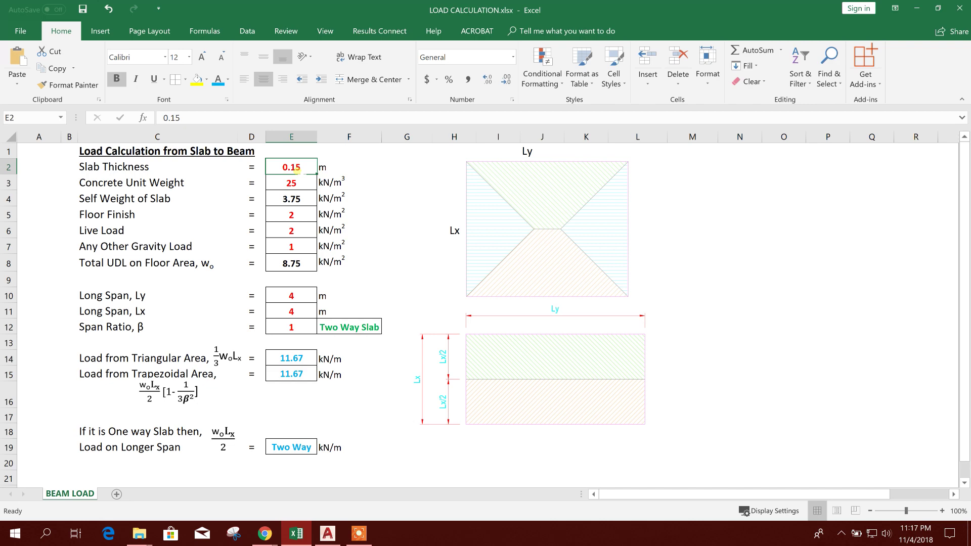
key(Down)
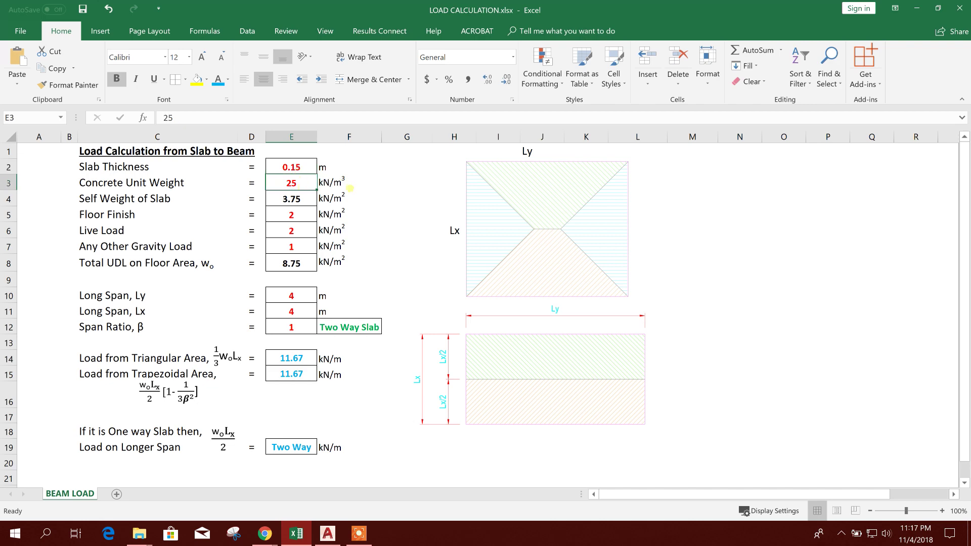
click(141, 199)
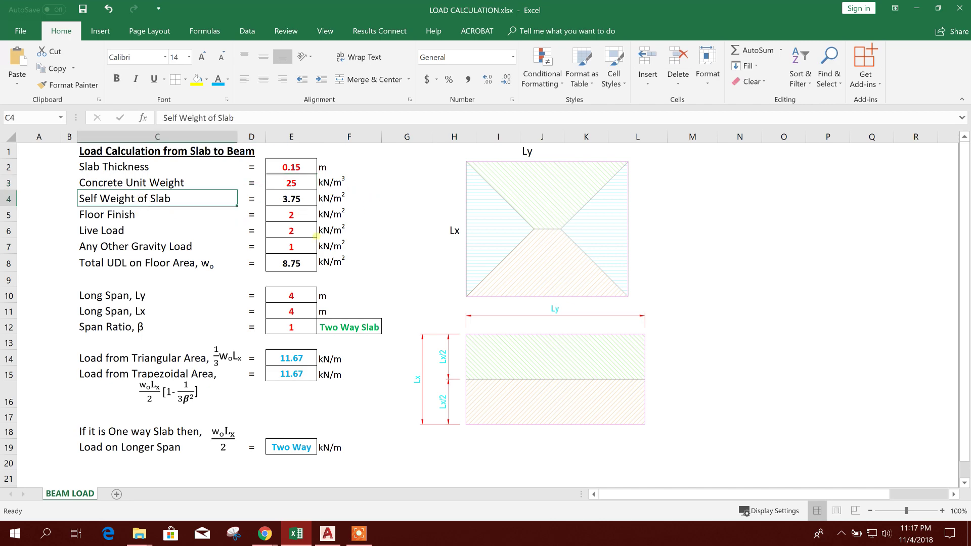
click(297, 201)
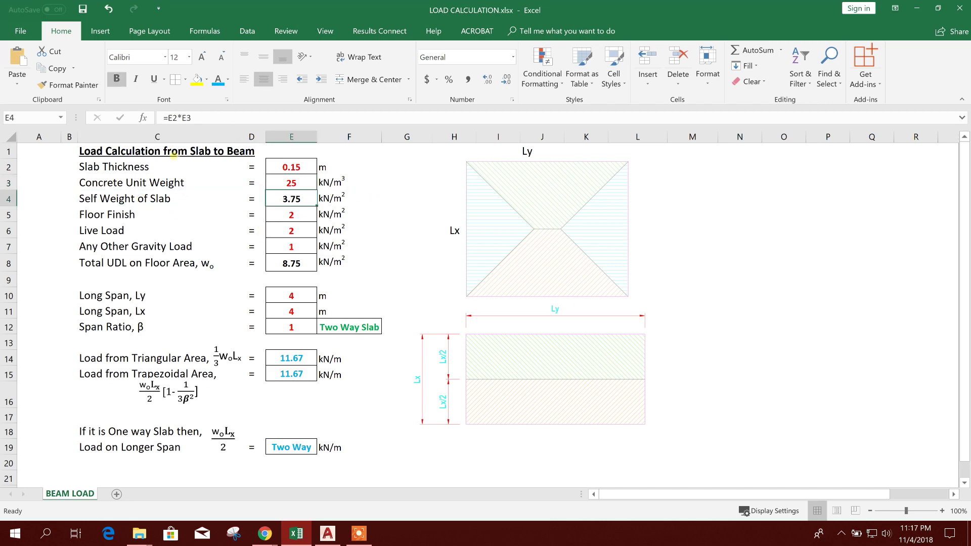
click(305, 170)
click(295, 183)
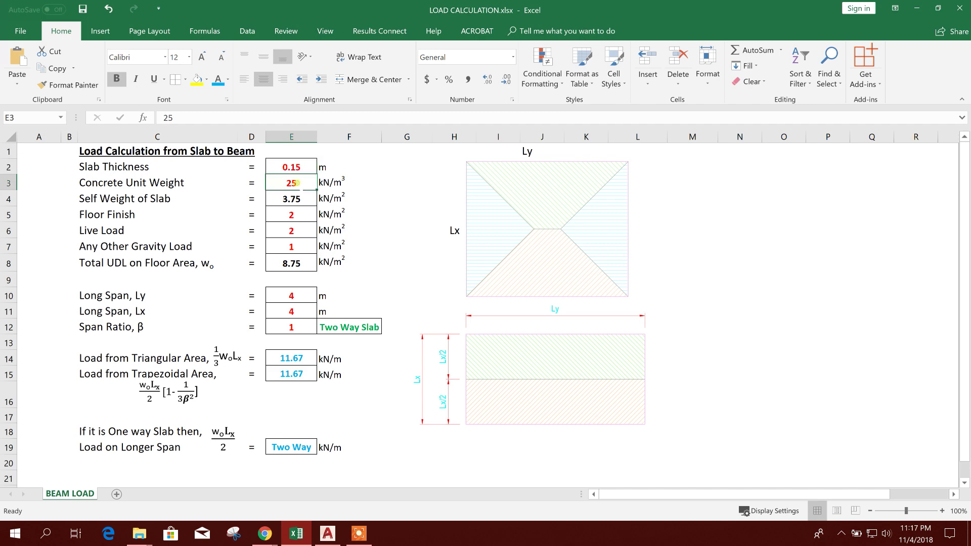
click(303, 167)
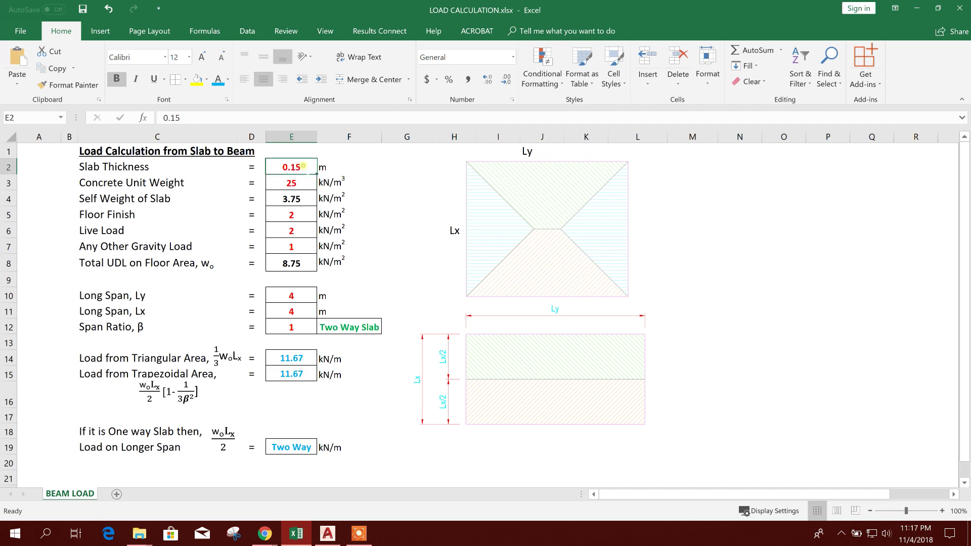
click(294, 203)
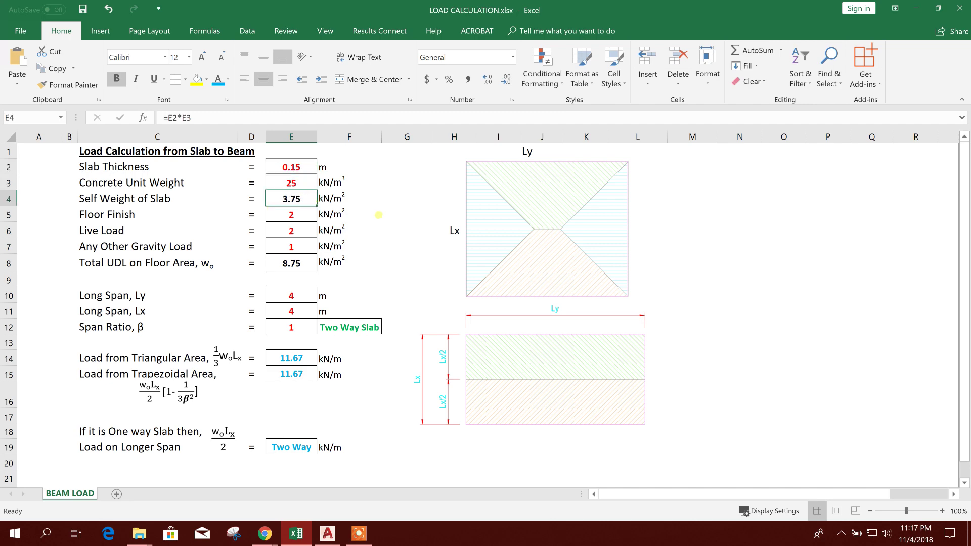
click(195, 117)
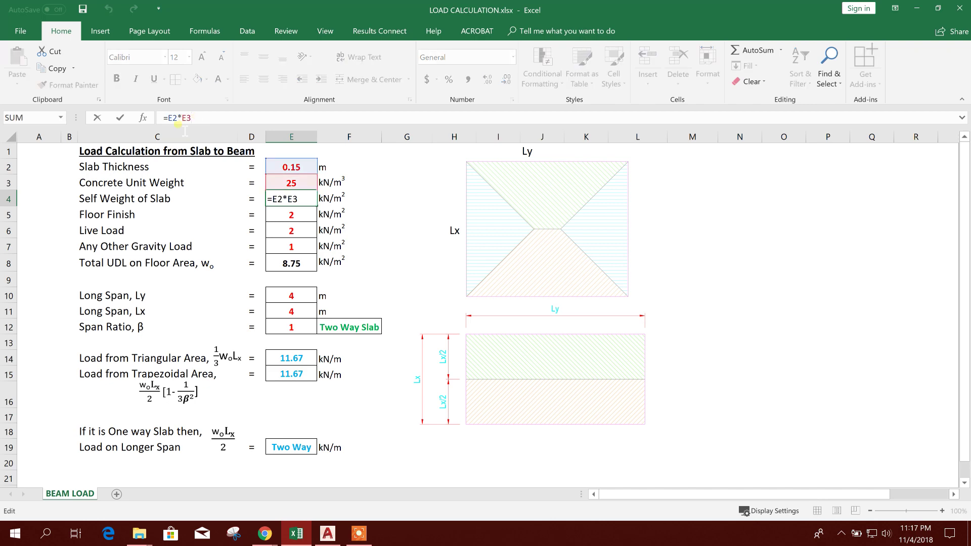
key(Escape)
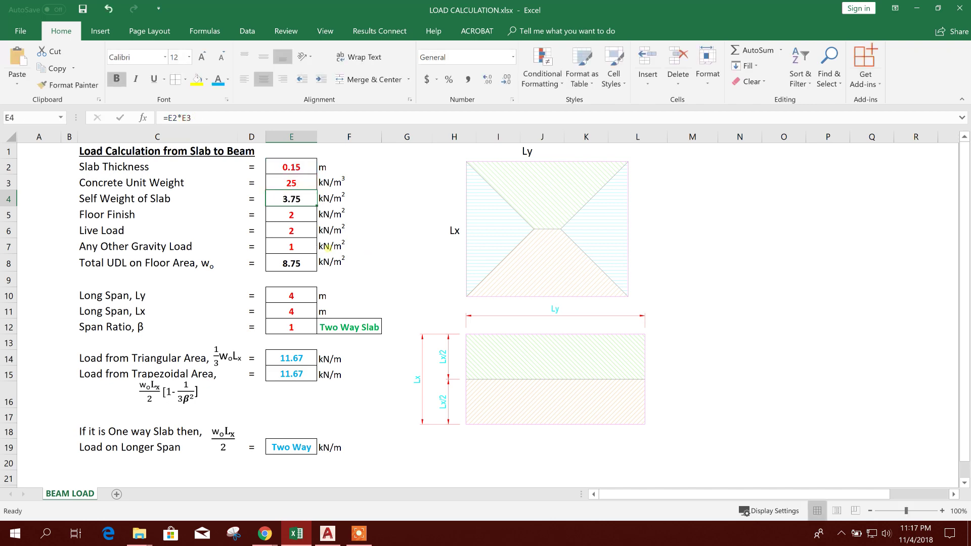
Review the floor finish, live load and other gravity load entries in E5 to E7.
click(110, 219)
click(279, 217)
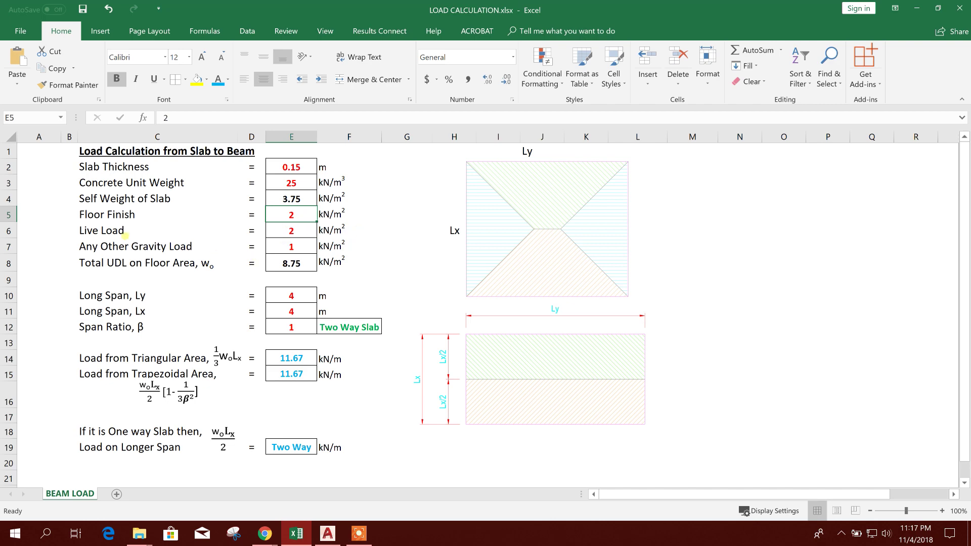
click(125, 235)
click(289, 235)
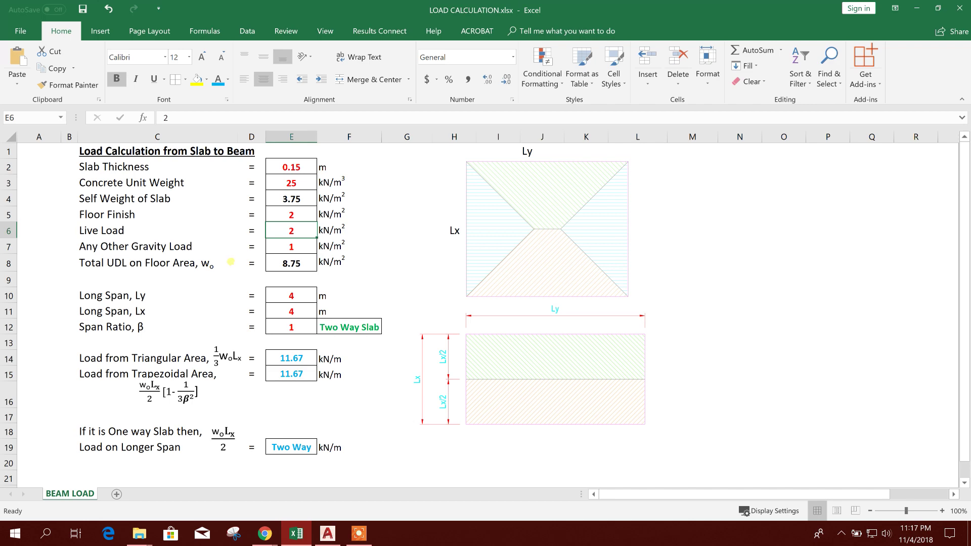
click(147, 248)
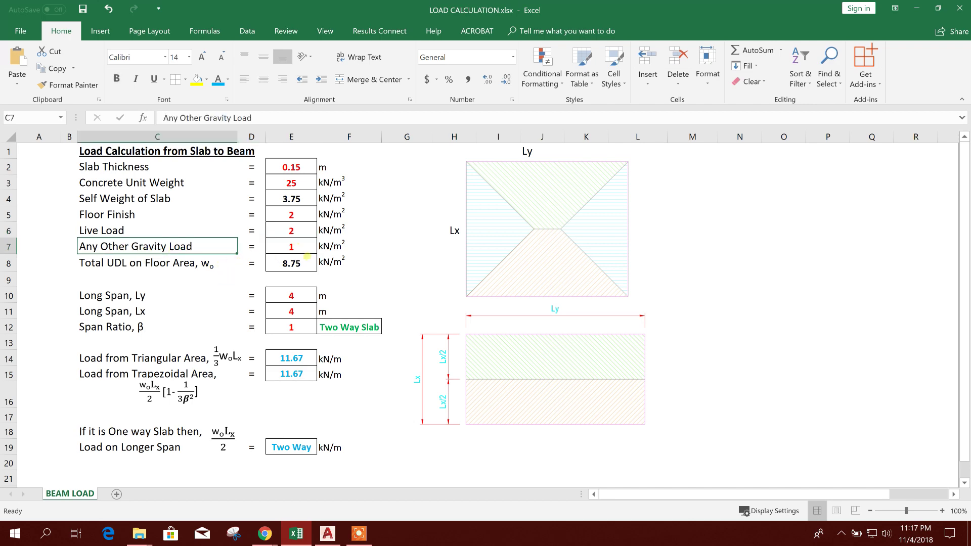
click(368, 278)
click(301, 248)
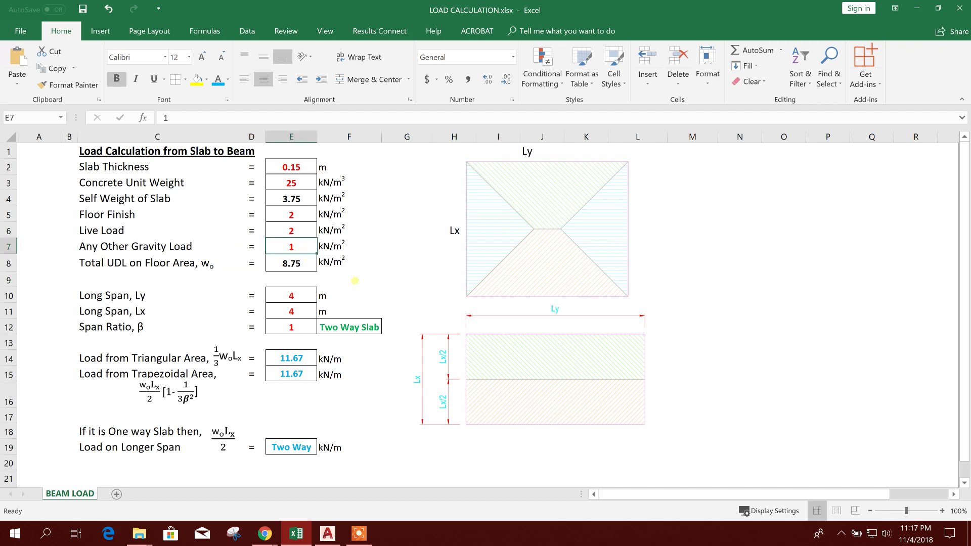
click(180, 251)
click(290, 251)
Inspect the total floor UDL formula in E8 and the load components that feed into it.
click(152, 261)
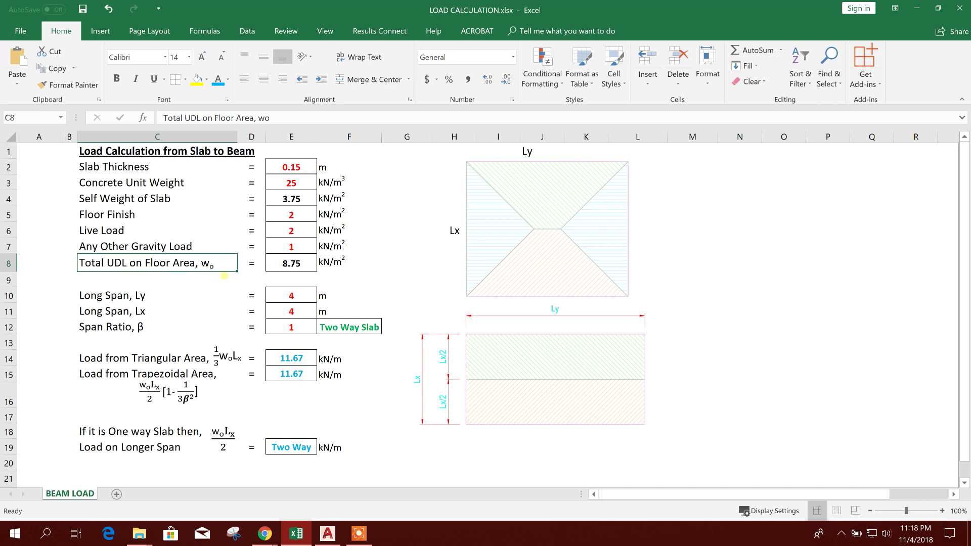
click(293, 264)
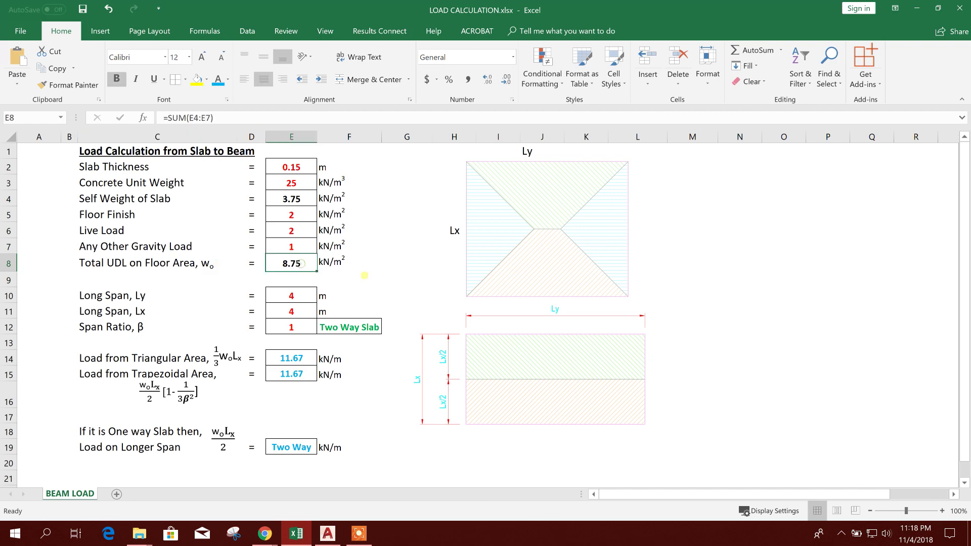
key(F2)
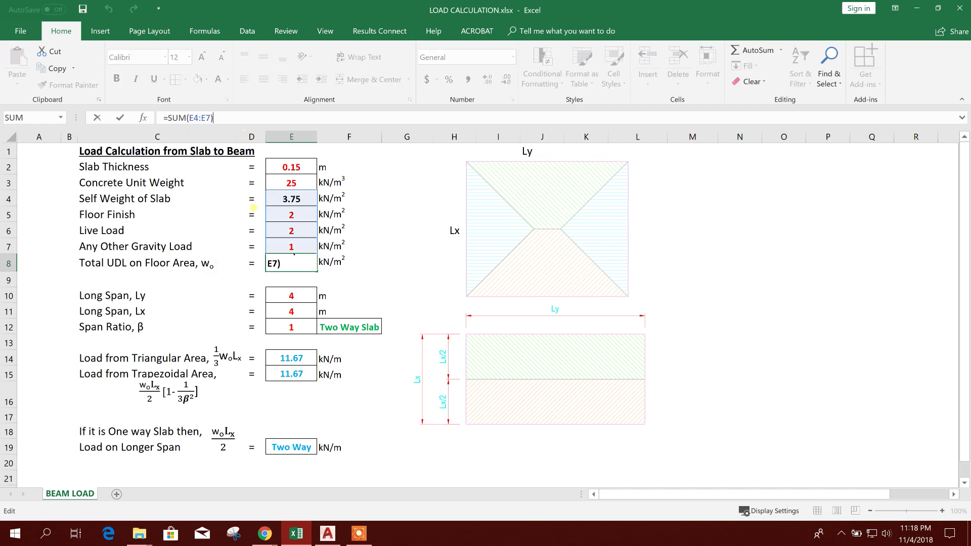
key(Escape)
click(168, 199)
click(133, 216)
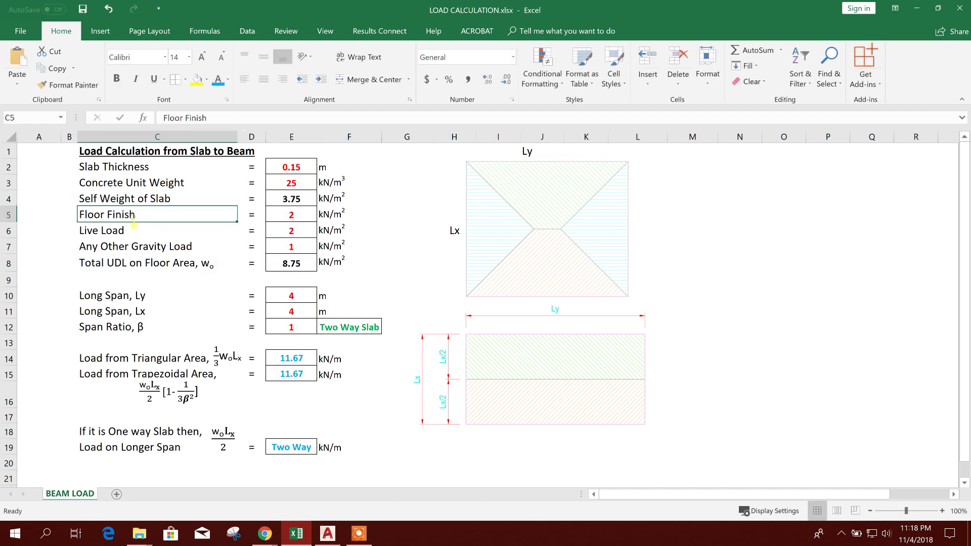
click(131, 233)
click(159, 247)
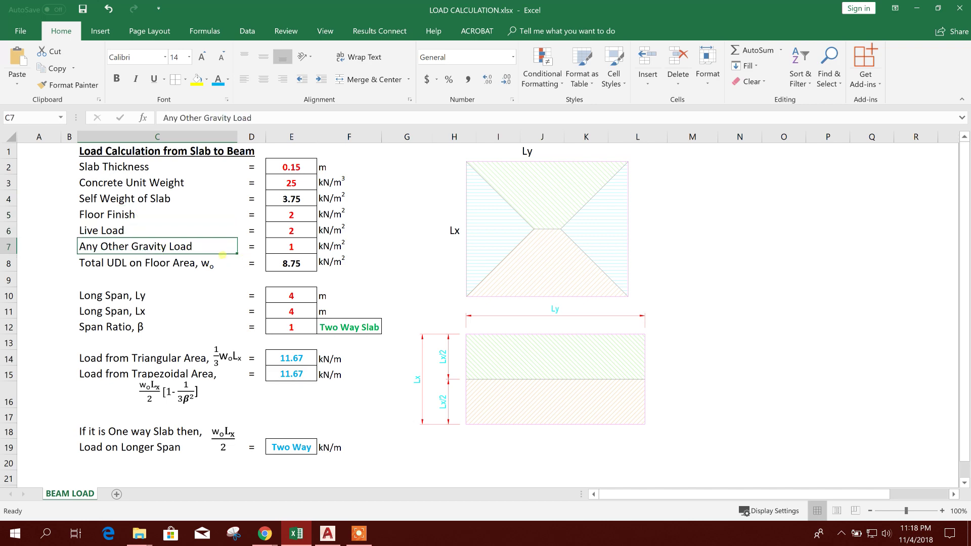
click(300, 251)
key(Down)
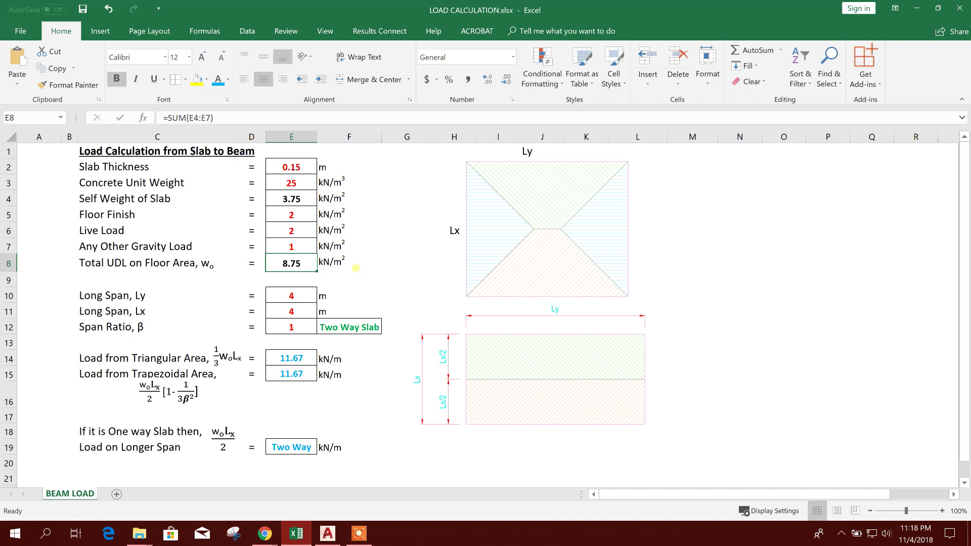
Locate the Long Span, Ly entry in row 10, then switch to AutoCAD to check slab S1's span dimensions.
scroll(355, 268, down, 1)
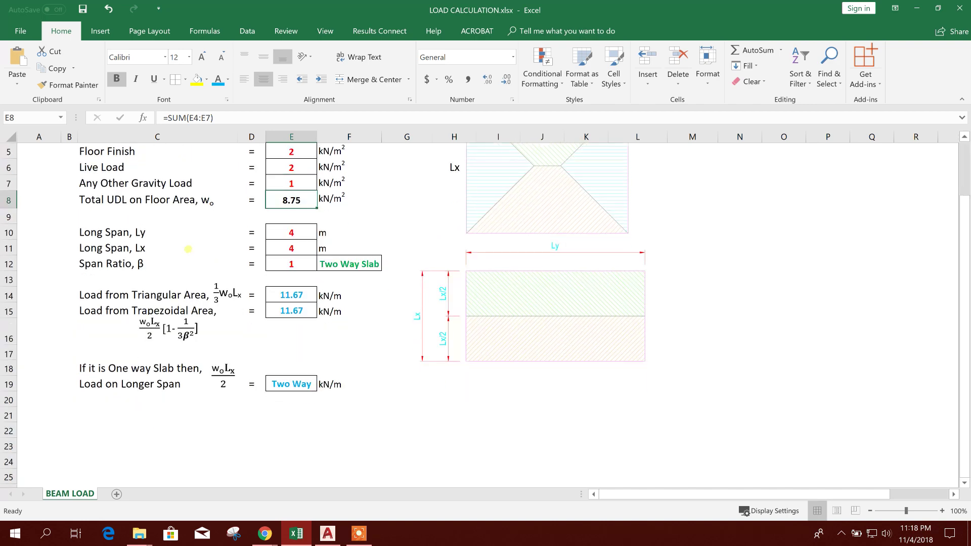
click(186, 236)
click(327, 534)
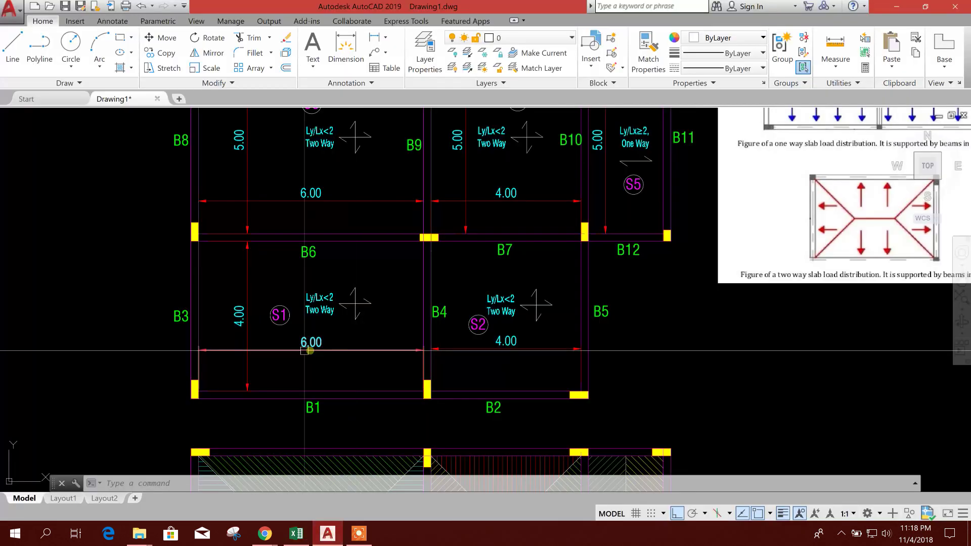
scroll(333, 362, up, 3)
drag(334, 362, 322, 372)
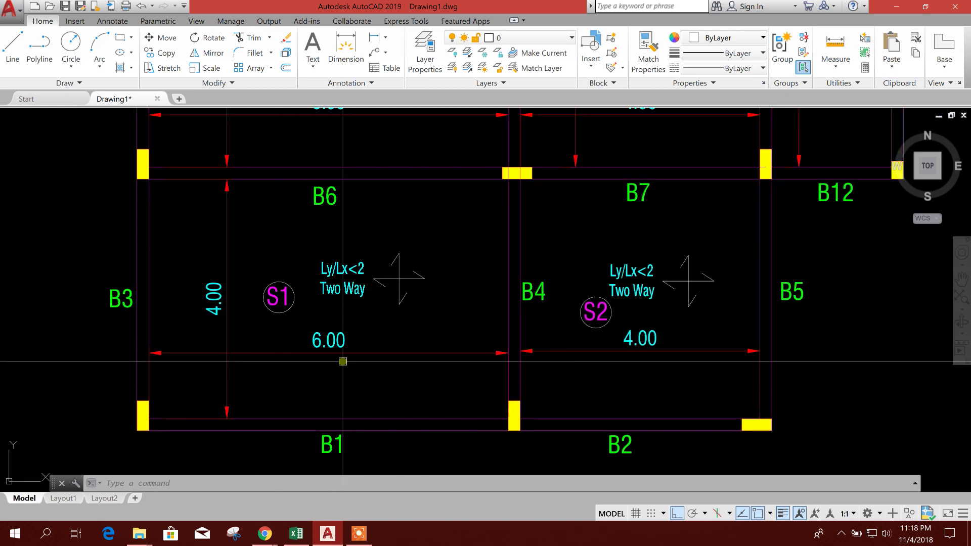
Switch to the Excel load sheet and set the Long Span, Ly value for slab S1 to 6 m.
click(296, 533)
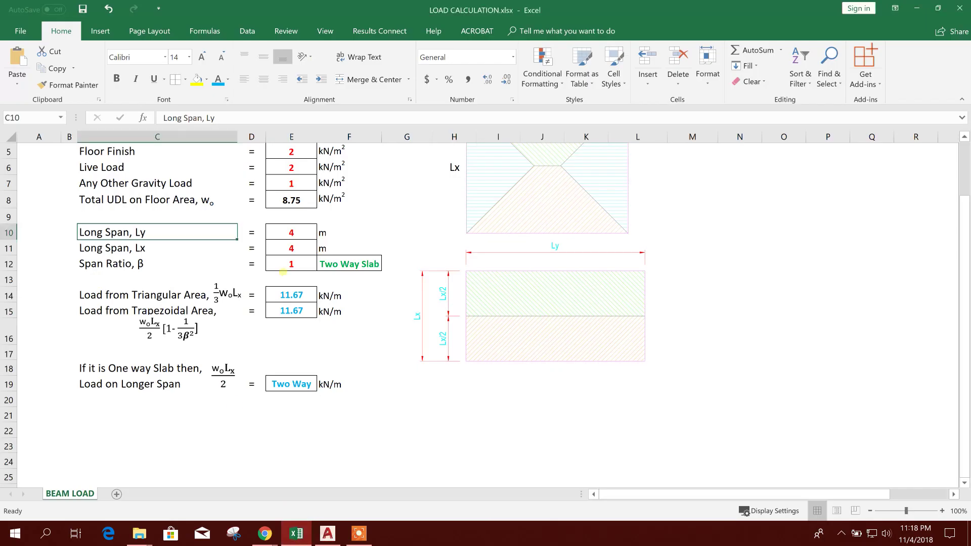
click(297, 231)
text(6)
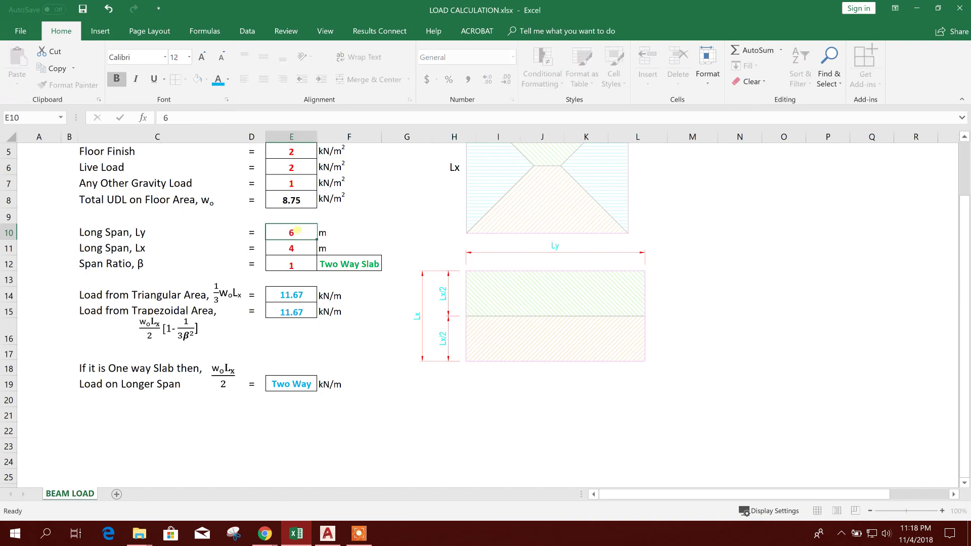
key(Return)
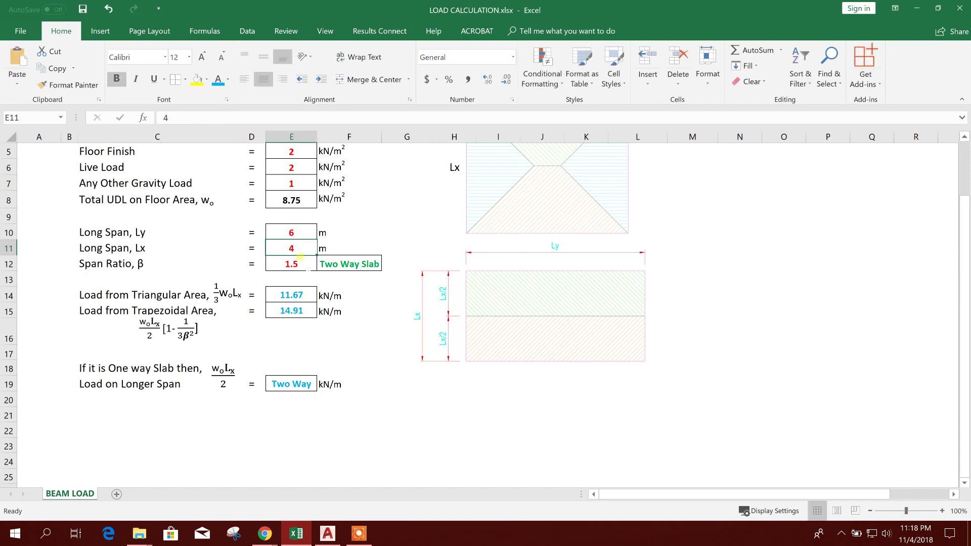
Inspect the span ratio formula in E12 and the IF formula in F12 that classifies the slab as one way or two way.
click(290, 268)
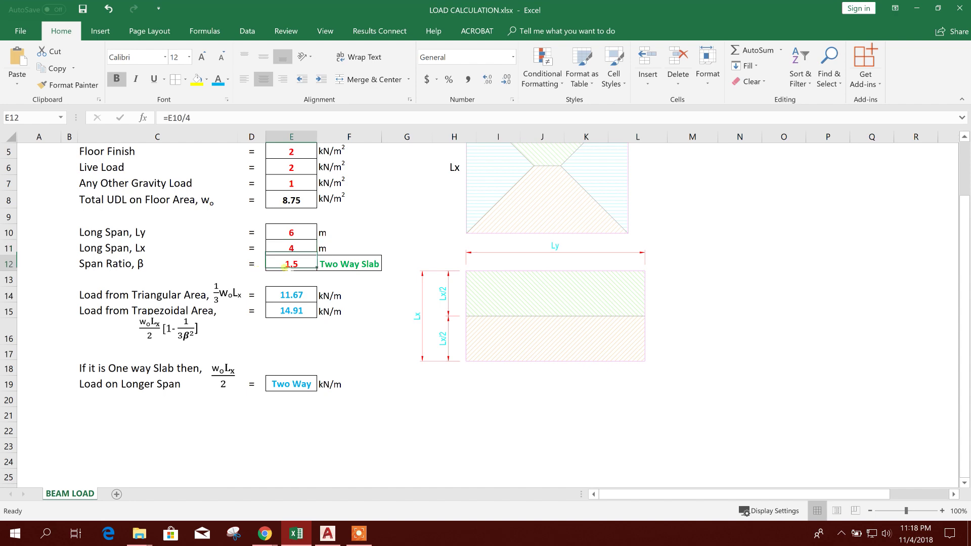
click(287, 264)
click(346, 267)
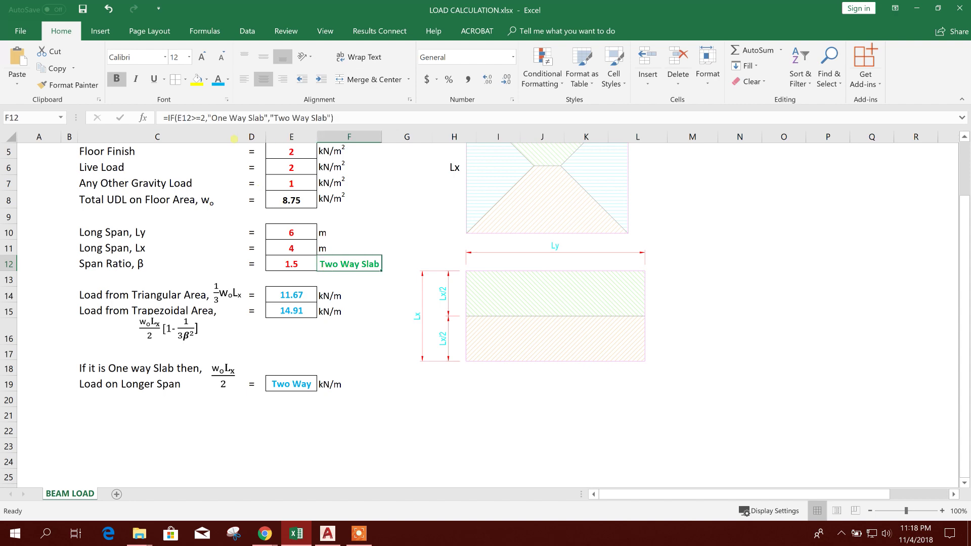
click(355, 120)
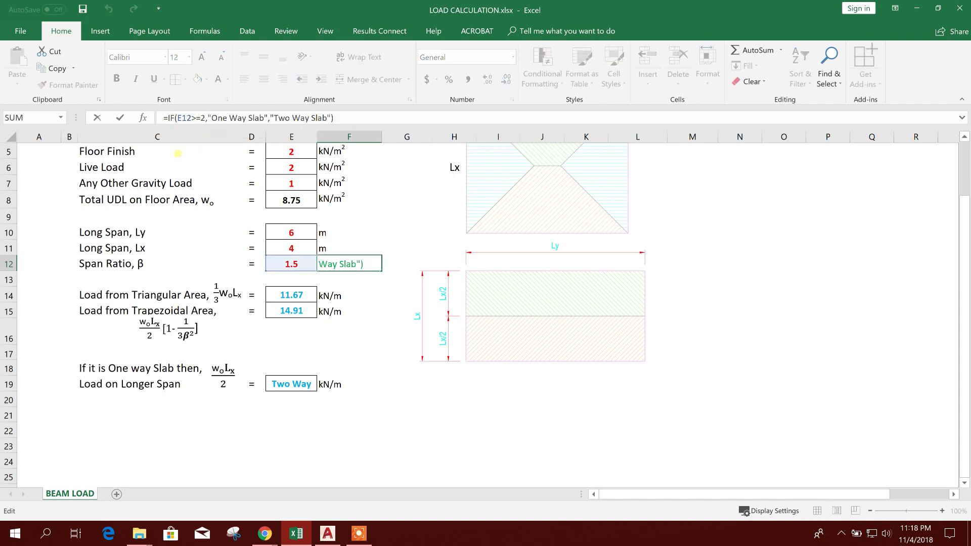
click(213, 118)
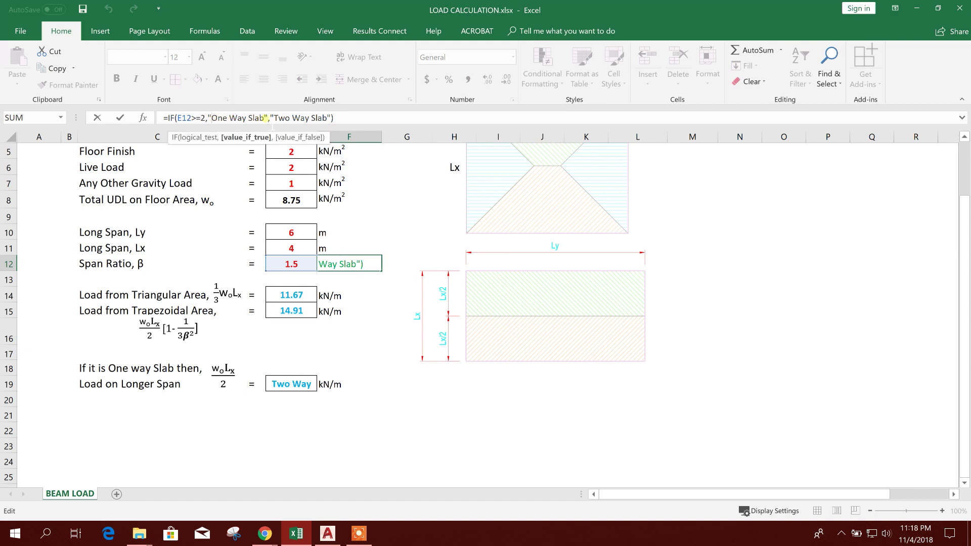
drag(270, 118, 331, 119)
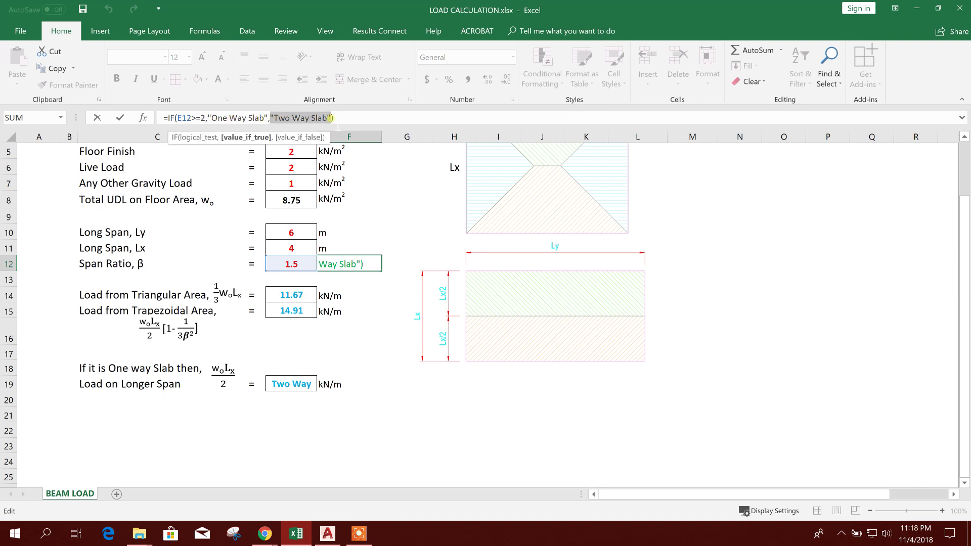
click(363, 121)
key(Escape)
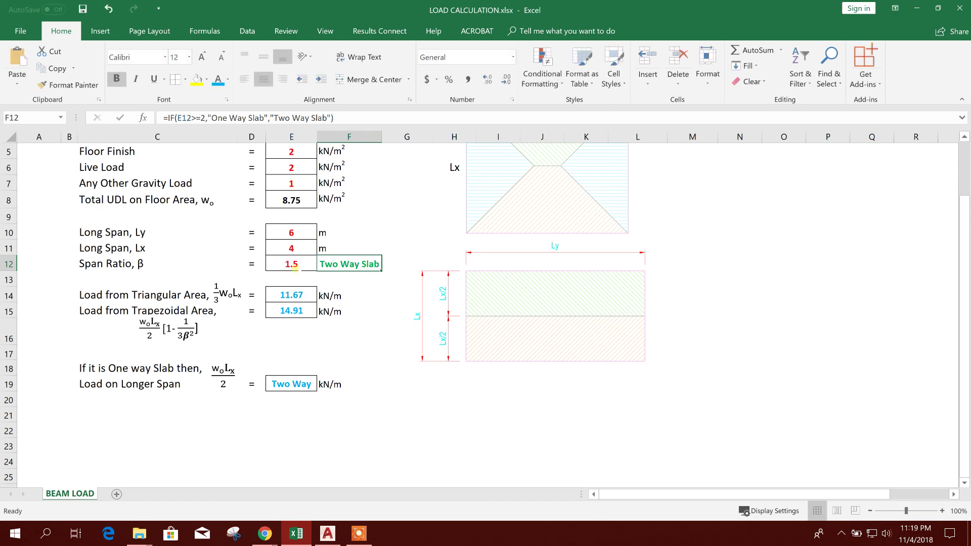
click(295, 268)
click(356, 268)
Test the slab classification by setting Long Span, Ly to 8 m, and check the span ratio and the IF formula in F12.
click(311, 233)
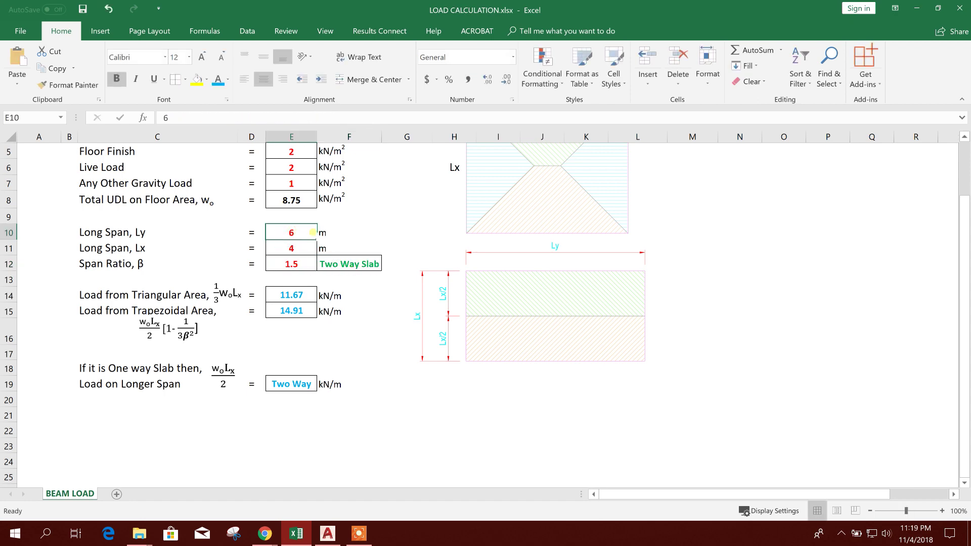
text(8)
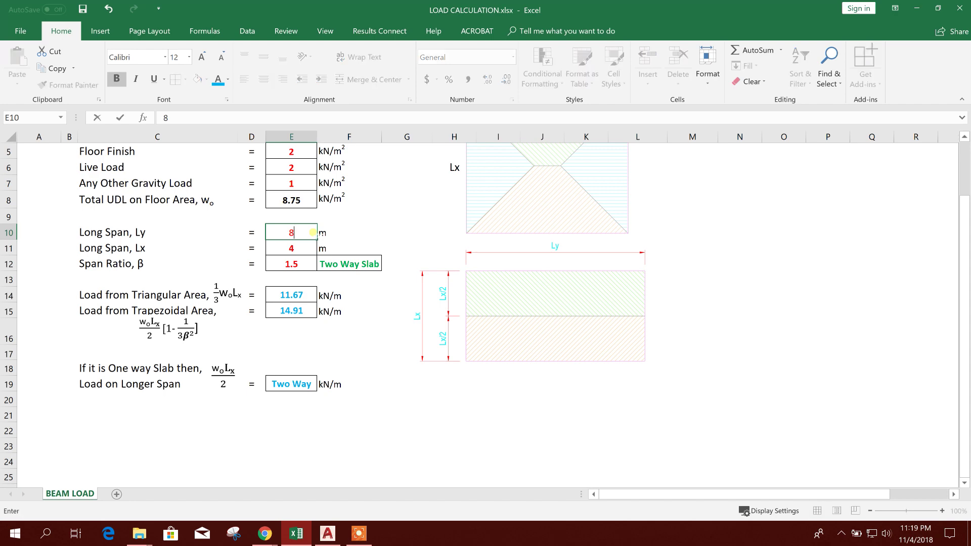
key(Return)
click(305, 234)
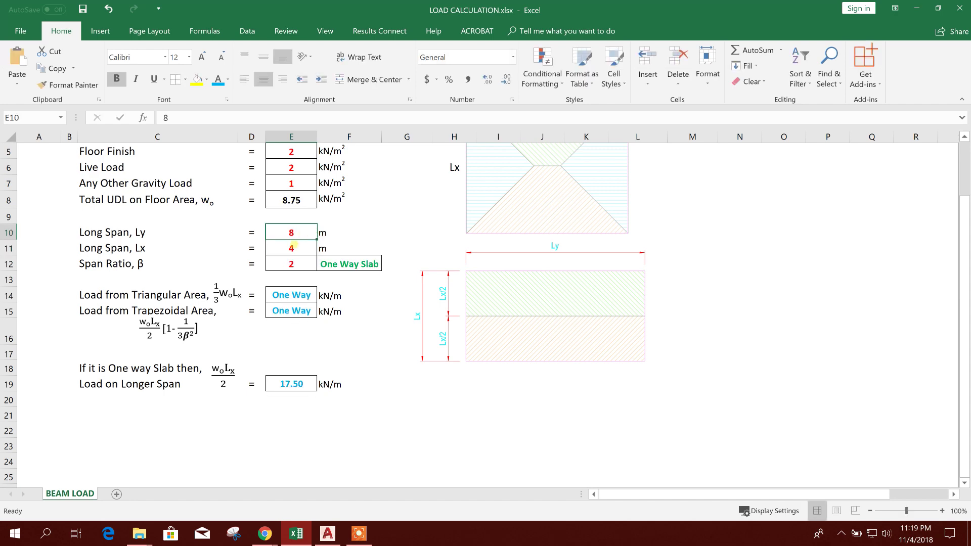
click(294, 253)
click(295, 265)
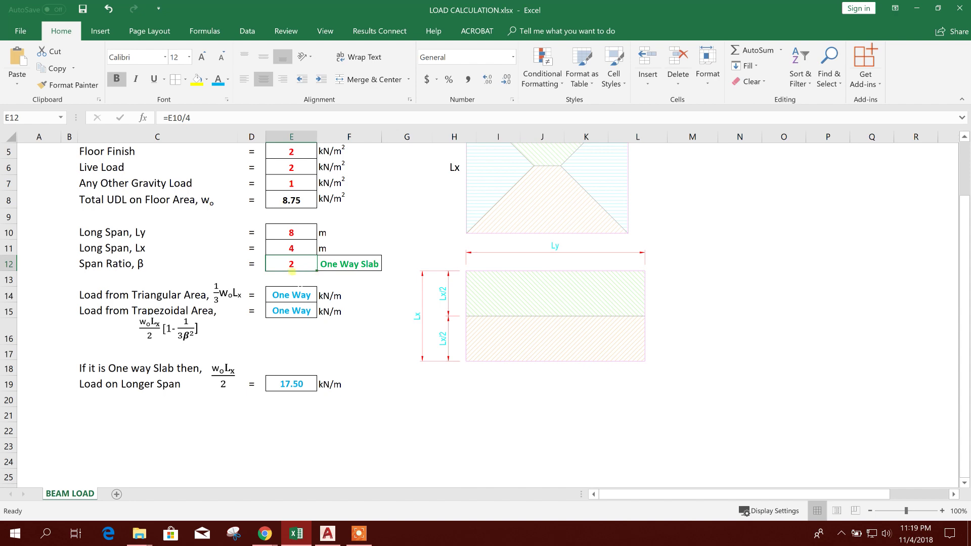
click(357, 264)
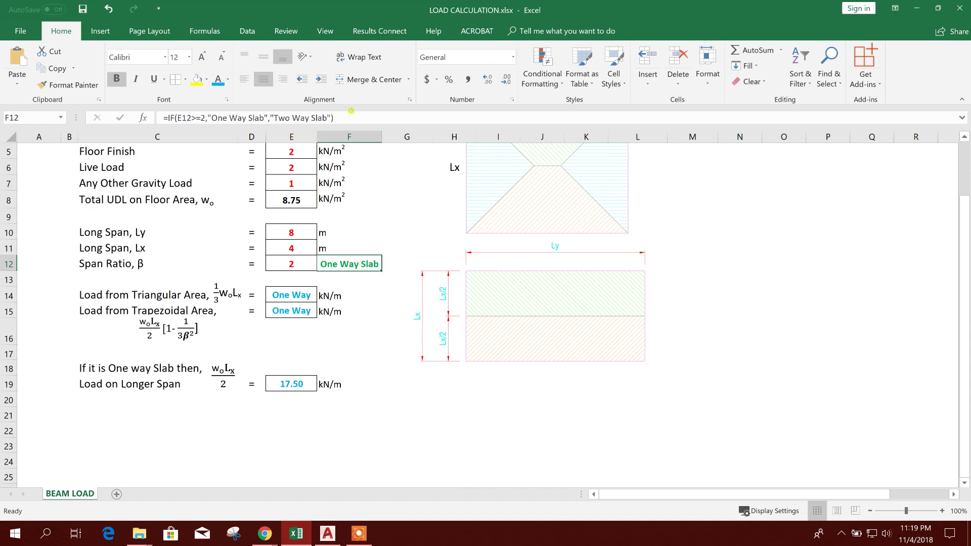
click(350, 117)
key(Escape)
Set the Long Span, Ly value in E10 back to 6 m.
click(300, 234)
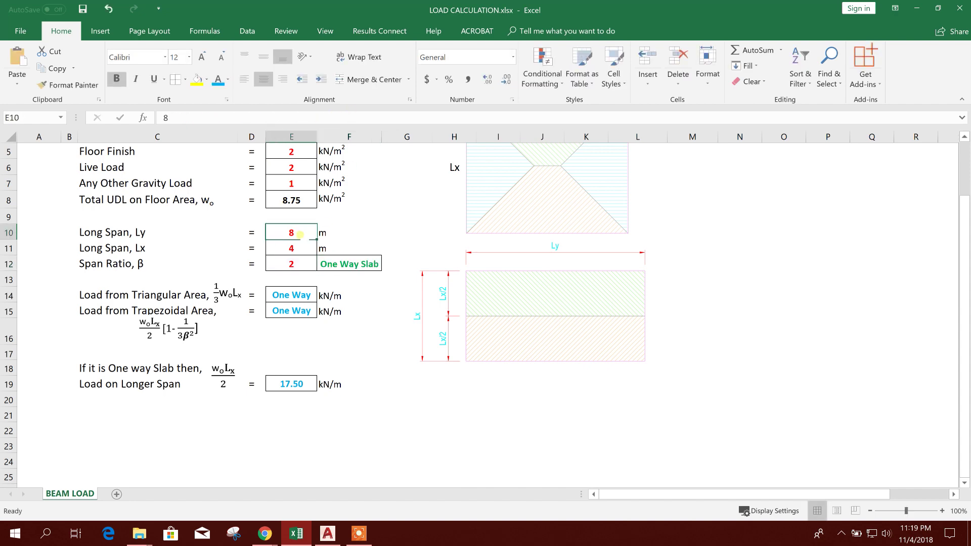
text(6)
key(Return)
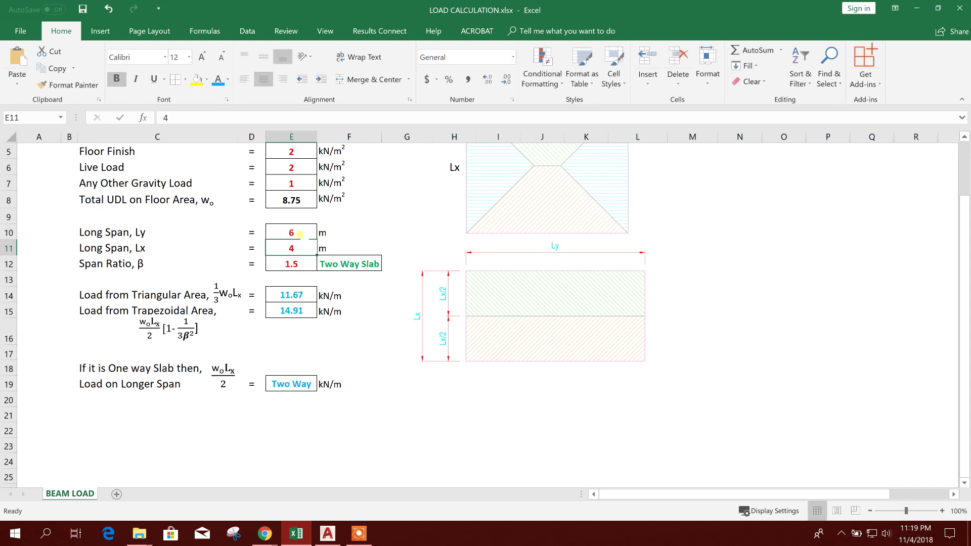
click(299, 235)
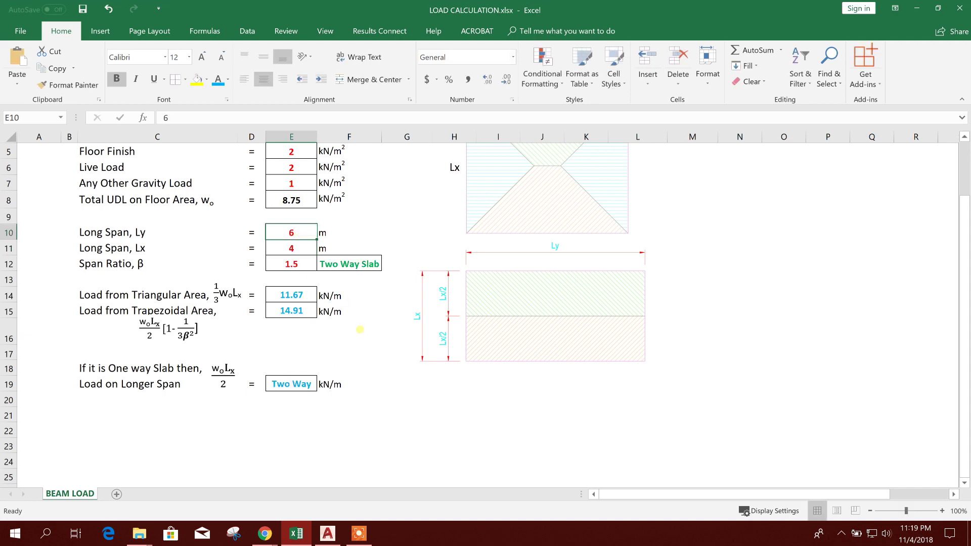
Inspect the triangular area load formula in E14, comparing its two-way term with the equation beside the label.
scroll(294, 311, down, 2)
scroll(233, 294, up, 2)
click(297, 300)
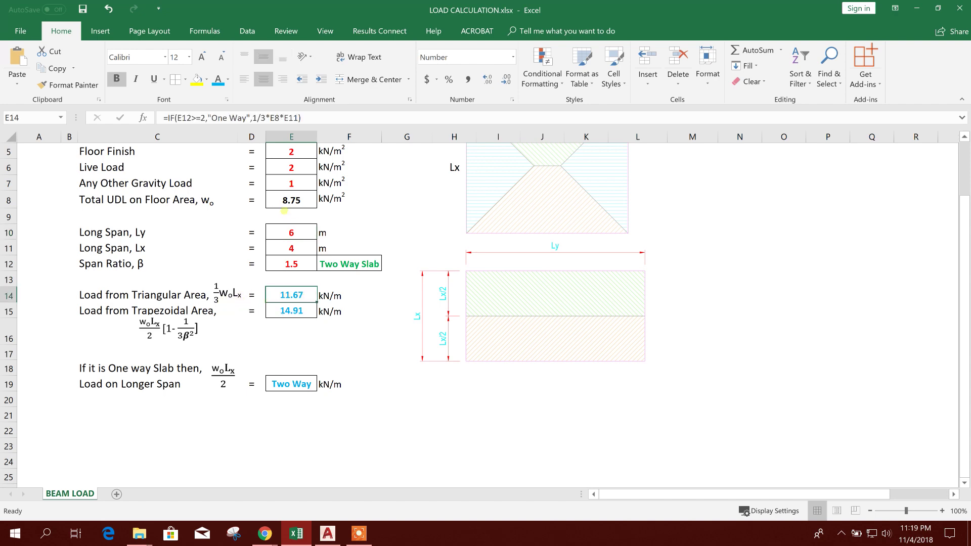
click(323, 117)
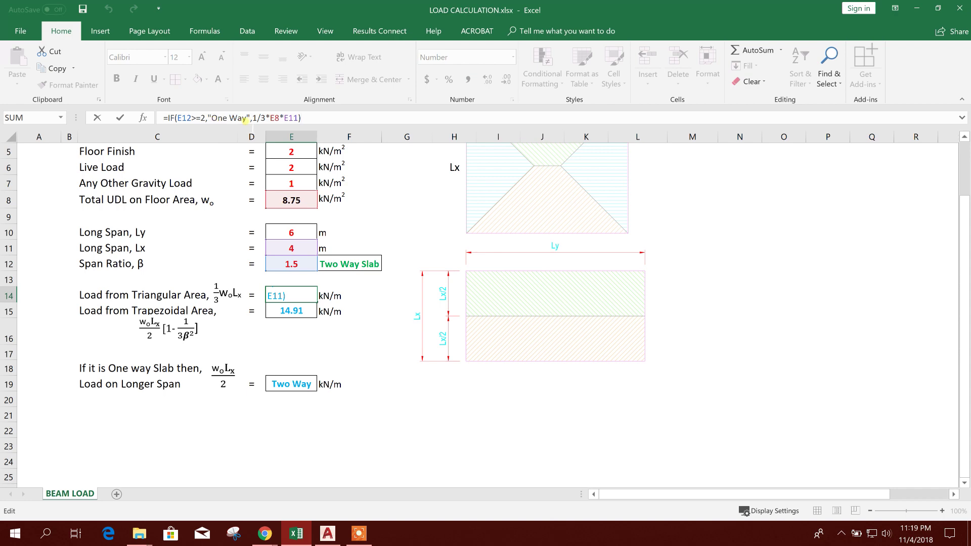
drag(253, 118, 299, 117)
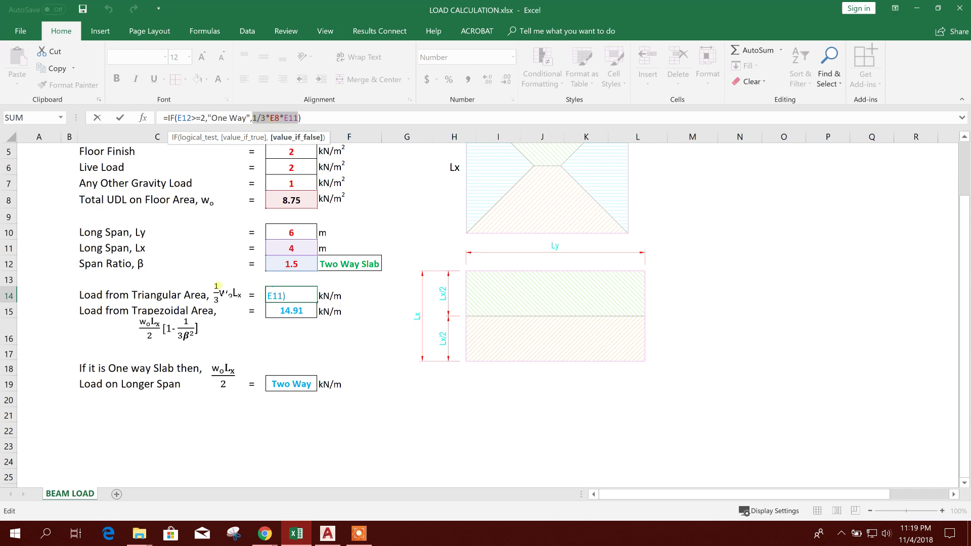
click(333, 117)
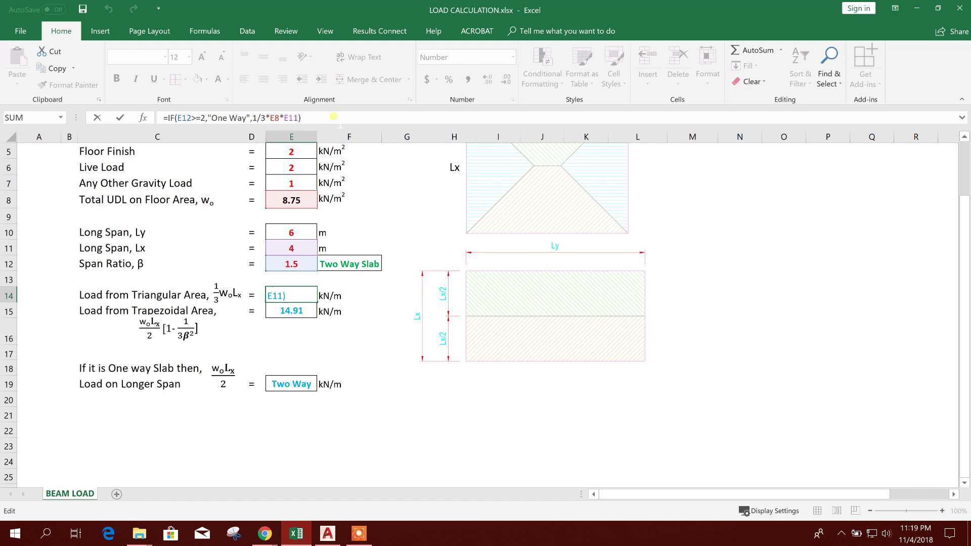
key(Return)
click(311, 298)
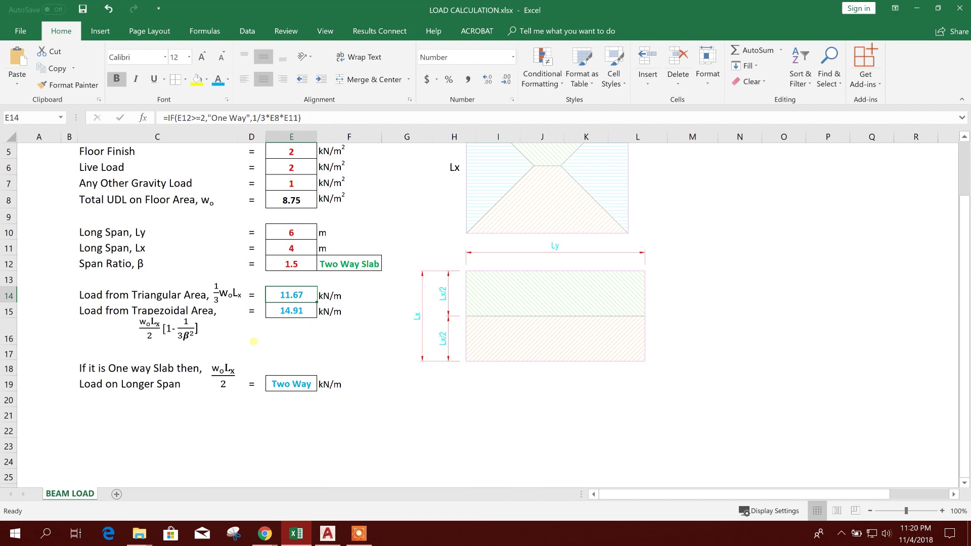
Inspect the trapezoidal area load formula in E15, comparing its two-way term and span ratio reference with the equation below the label.
click(164, 334)
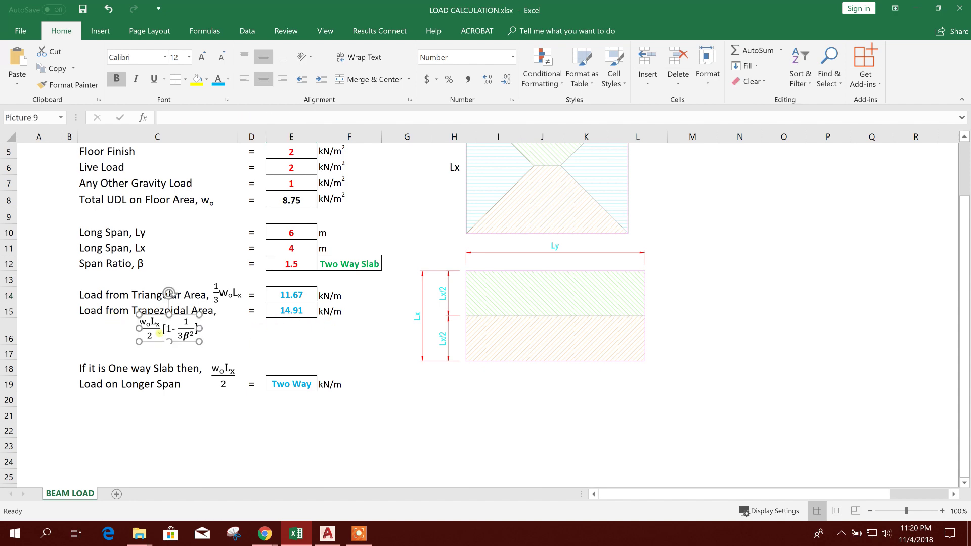
click(241, 334)
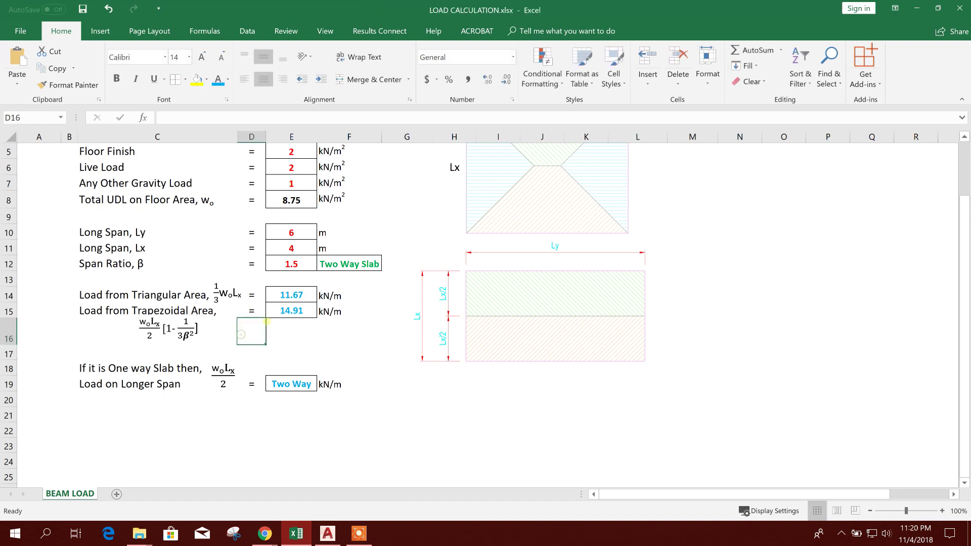
click(289, 310)
key(F2)
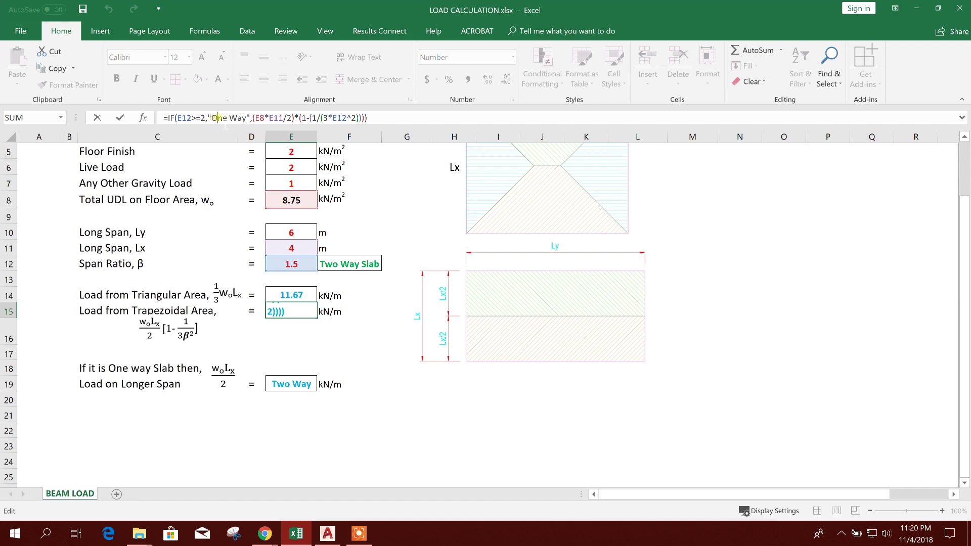
drag(211, 118, 237, 118)
click(249, 120)
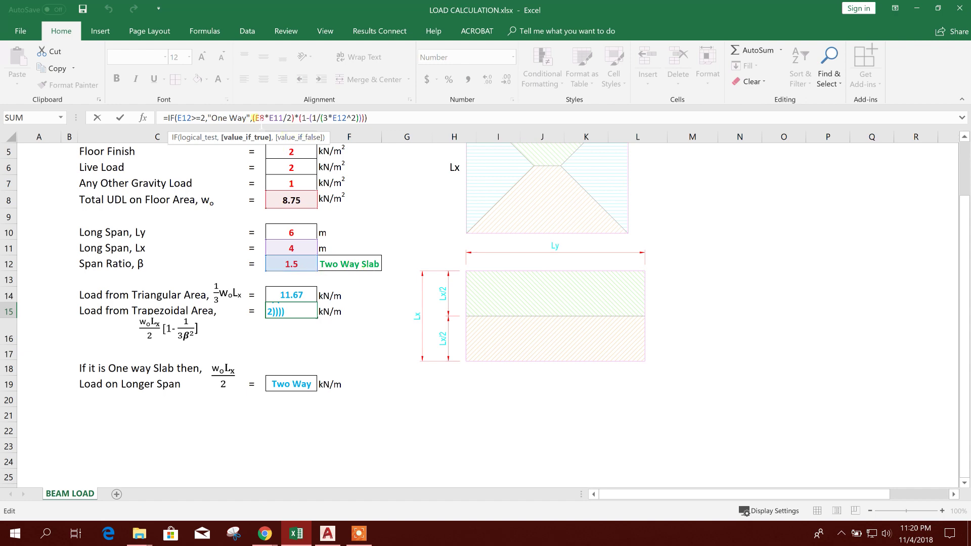
drag(254, 119, 359, 119)
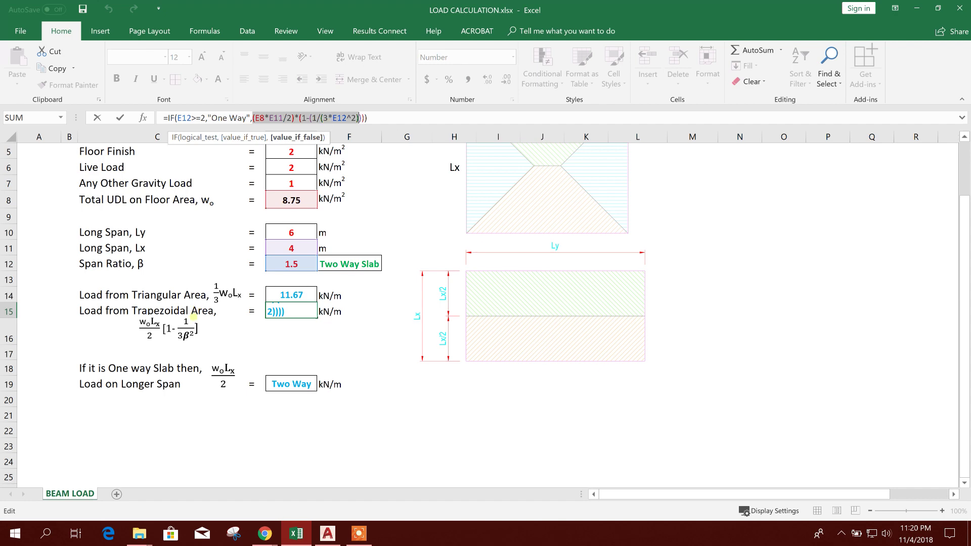
double_click(340, 117)
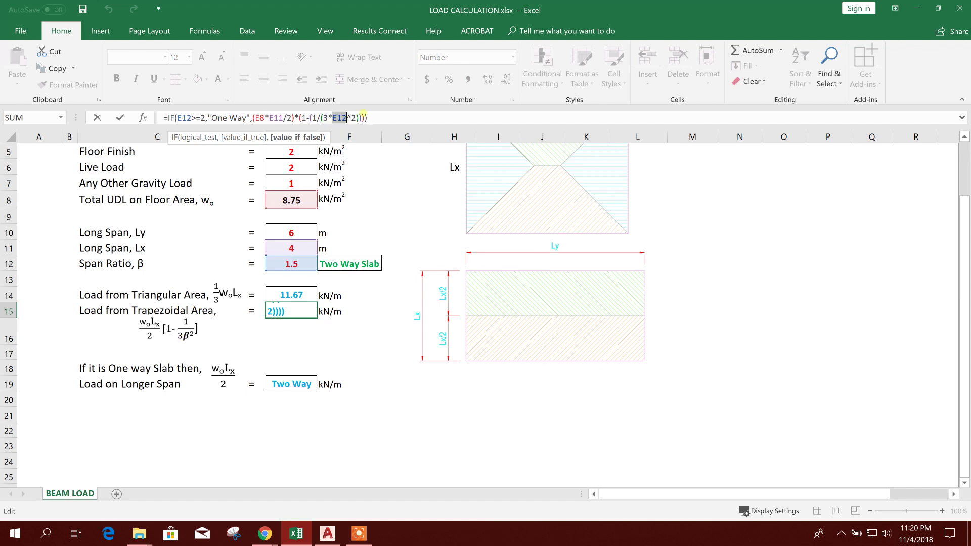
click(384, 119)
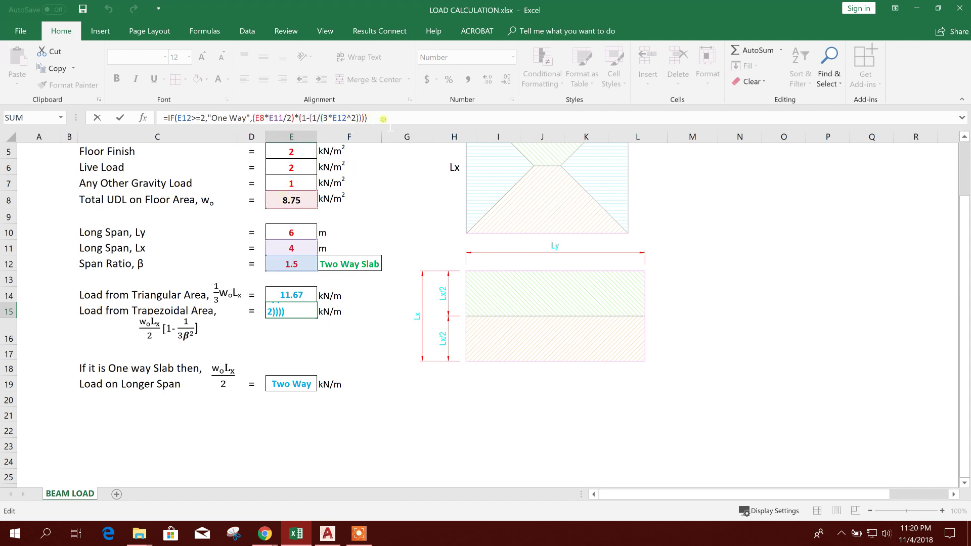
key(ctrl+Return)
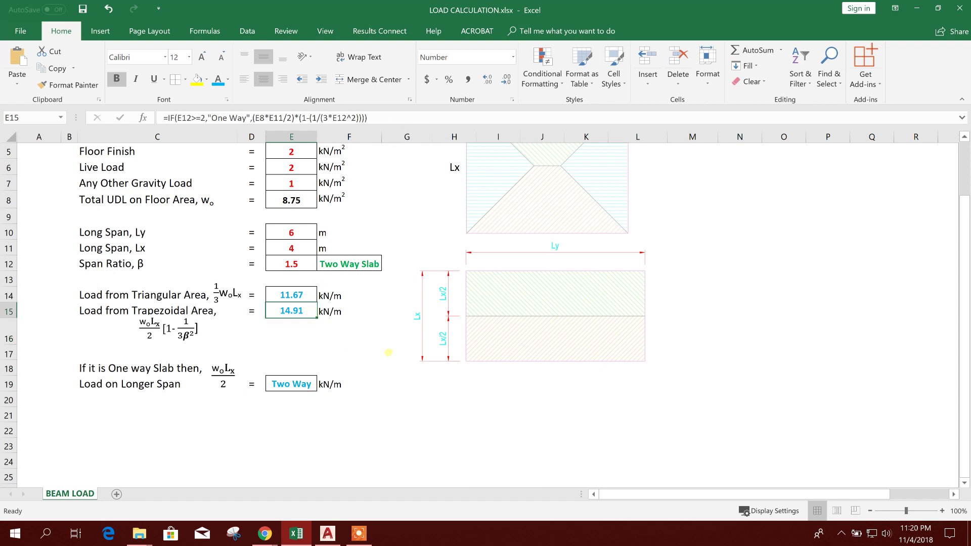
Review the one-way slab note in rows 18 and 19 and inspect the longer span load formula in E19.
click(326, 415)
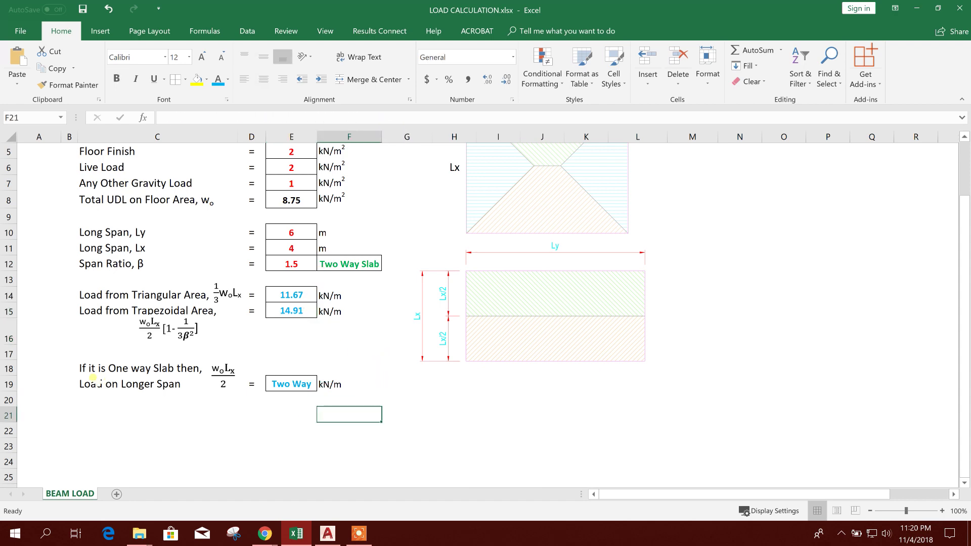
click(96, 382)
click(188, 370)
click(158, 396)
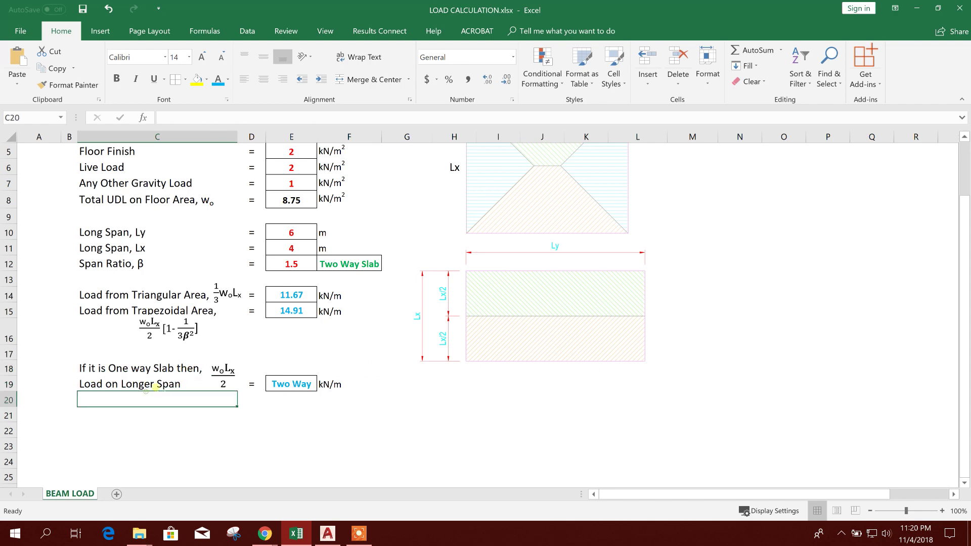
click(272, 424)
click(283, 390)
click(372, 398)
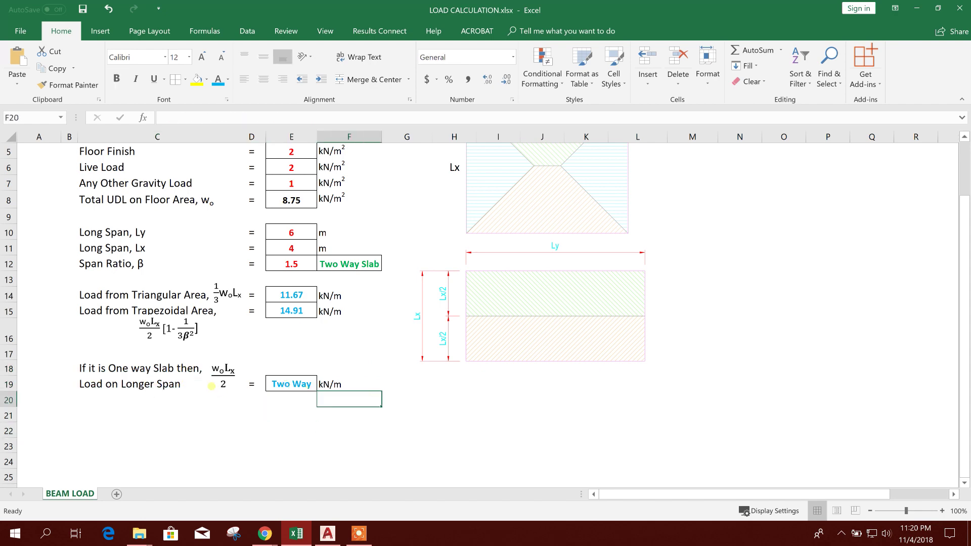
click(302, 385)
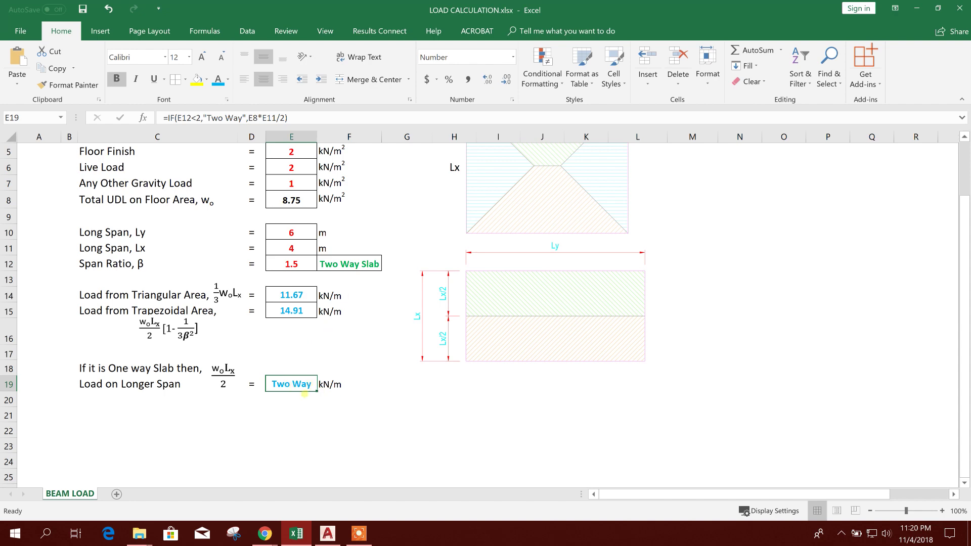
Try a Long Span, Ly value of 8 m in E10 to check the one-way slab results, and undo the change.
click(308, 233)
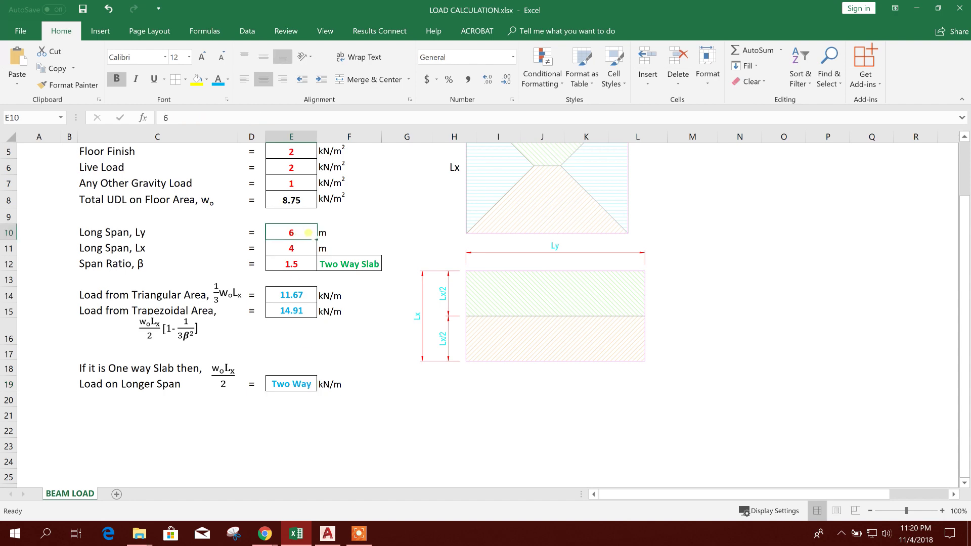
click(290, 384)
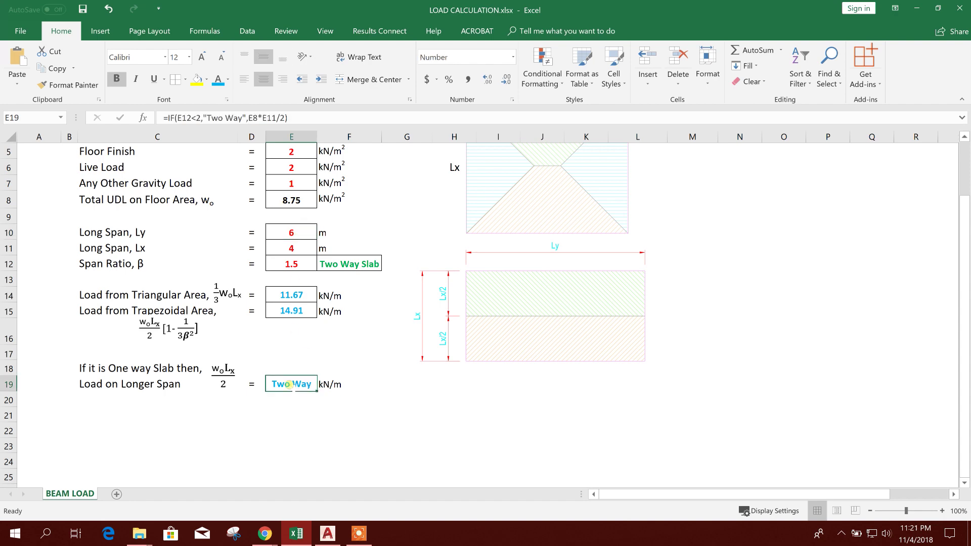
click(303, 233)
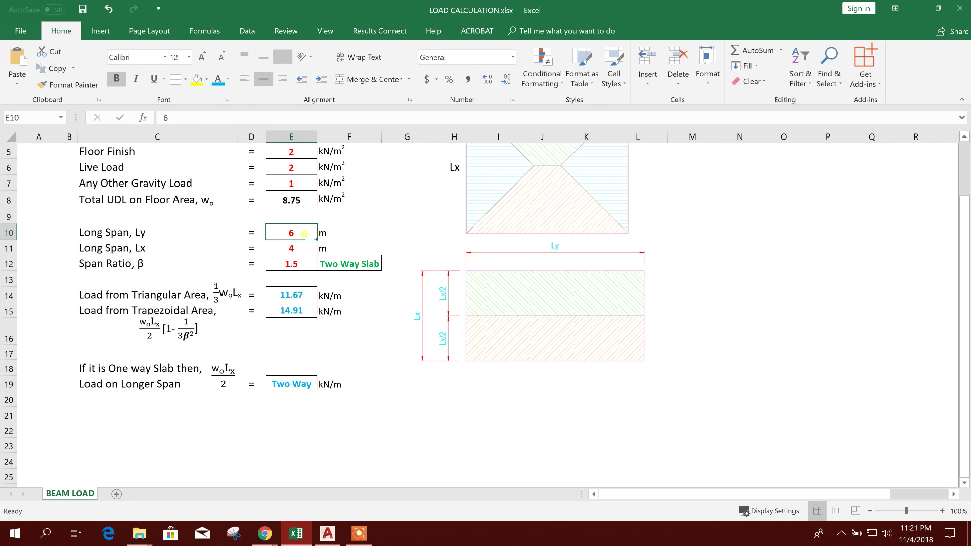
text(8)
key(Return)
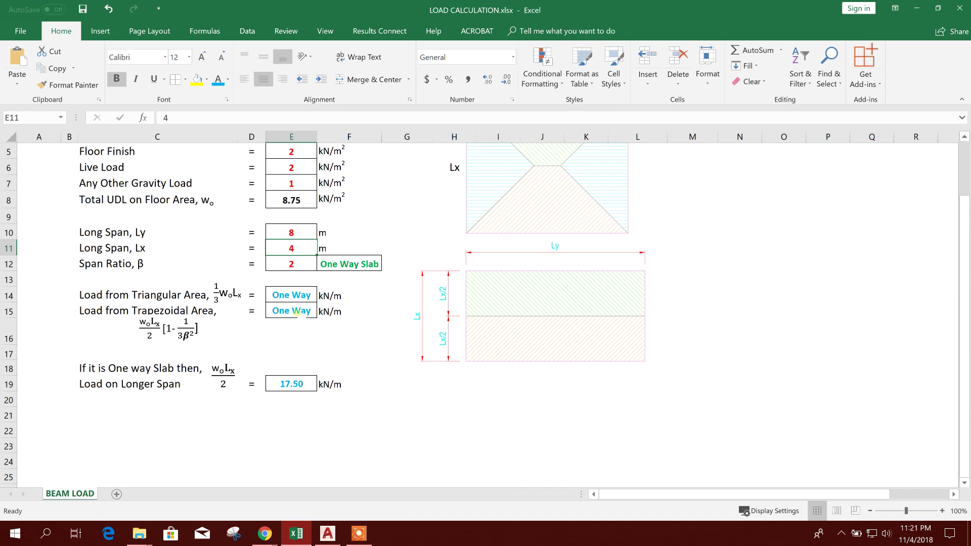
click(106, 9)
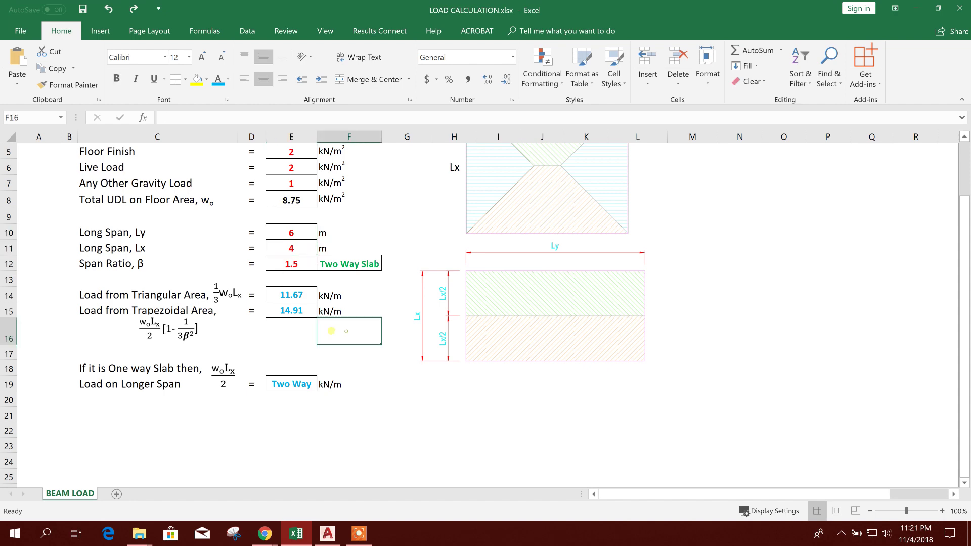
Review the triangular and trapezoidal area loads in E14 and E15 for the 6 m by 4 m slab.
drag(293, 295, 300, 310)
click(367, 365)
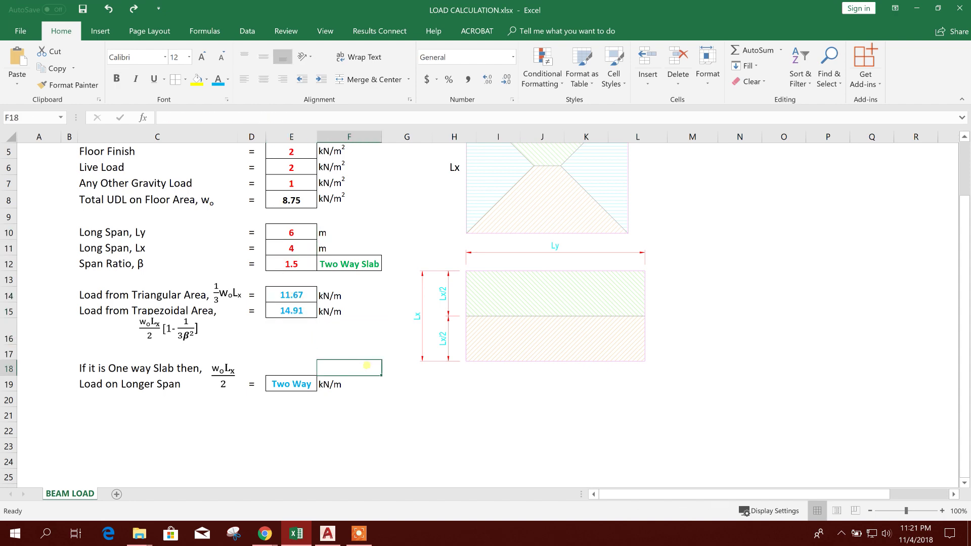
click(286, 298)
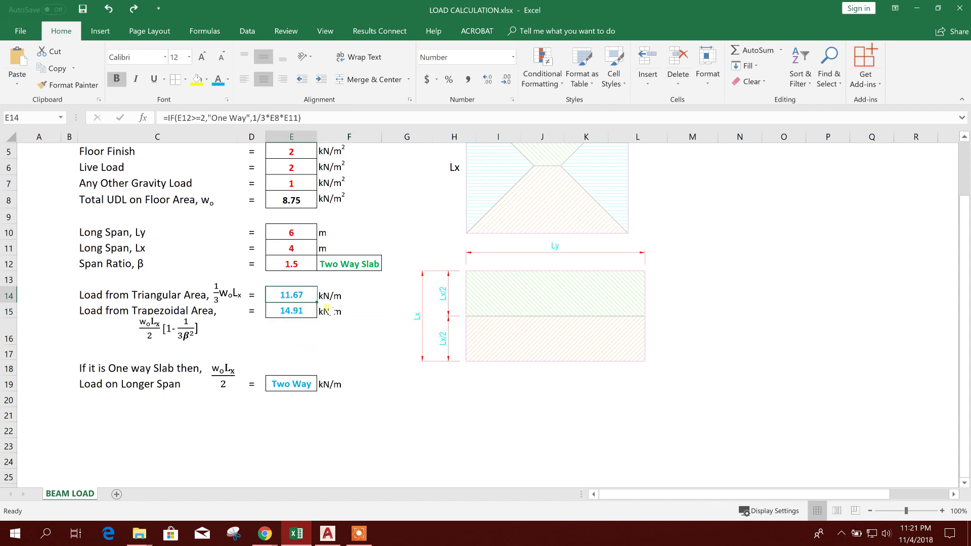
scroll(493, 168, up, 2)
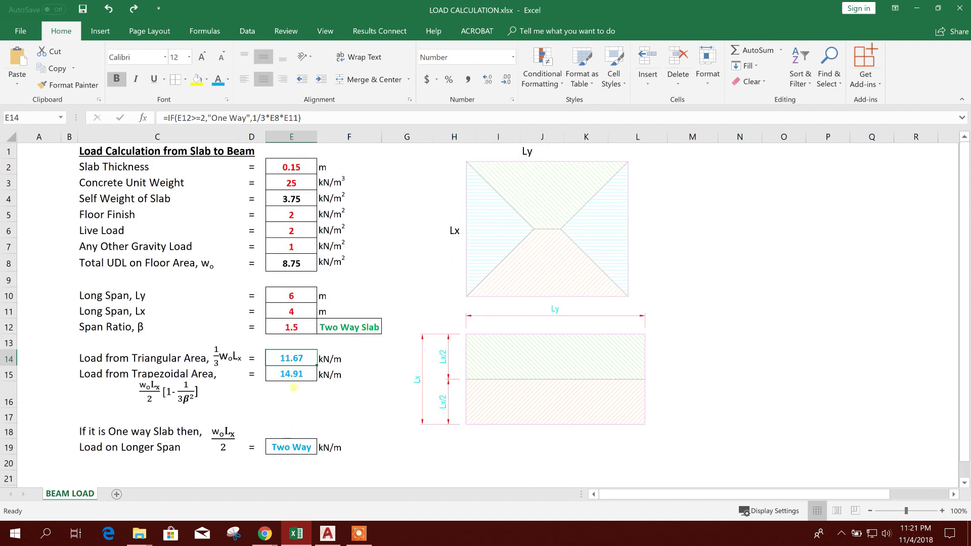
click(299, 374)
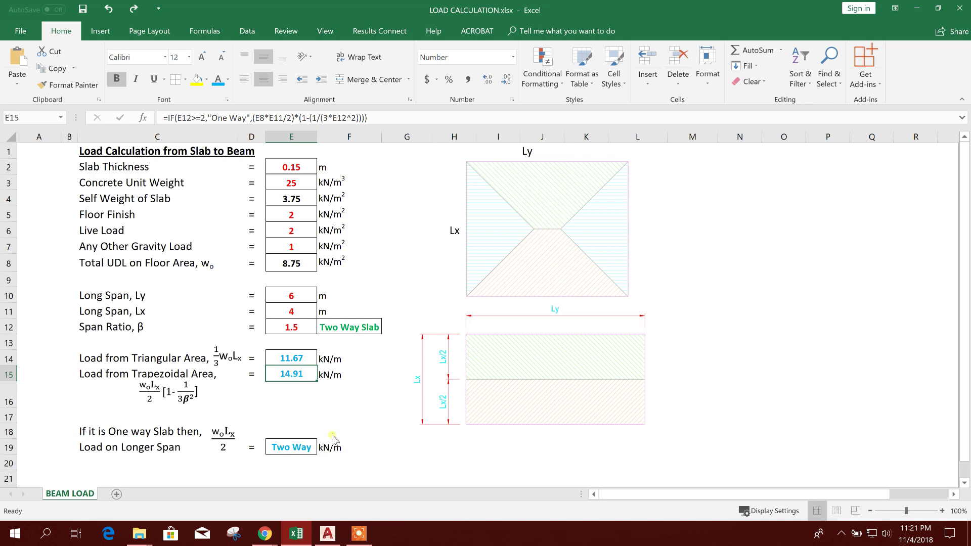
Switch to AutoCAD and examine slab S1 on the floor plan and its hatched load areas in the plan below.
click(326, 533)
scroll(340, 369, down, 5)
drag(343, 376, 322, 250)
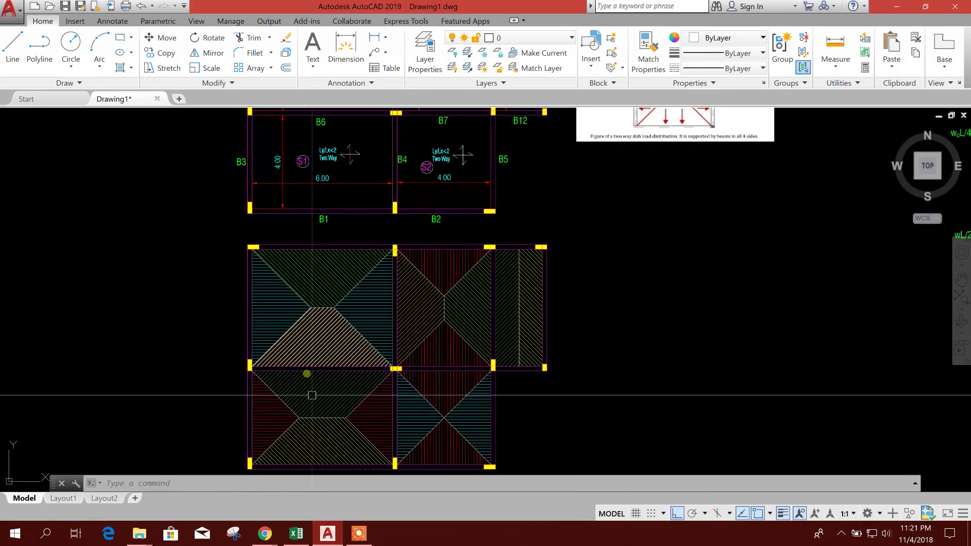
drag(312, 395, 335, 326)
click(341, 371)
scroll(345, 398, up, 3)
scroll(343, 400, down, 4)
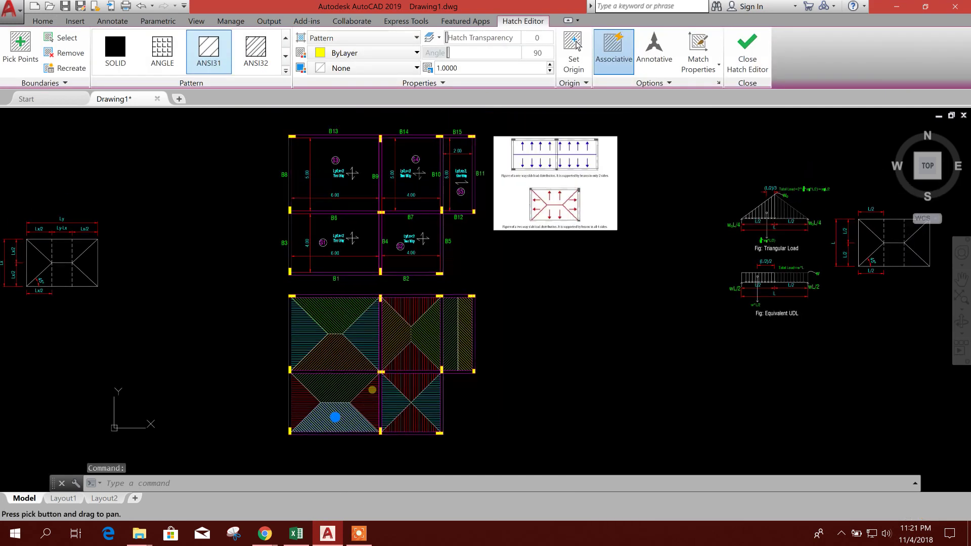
key(Escape)
scroll(423, 145, up, 3)
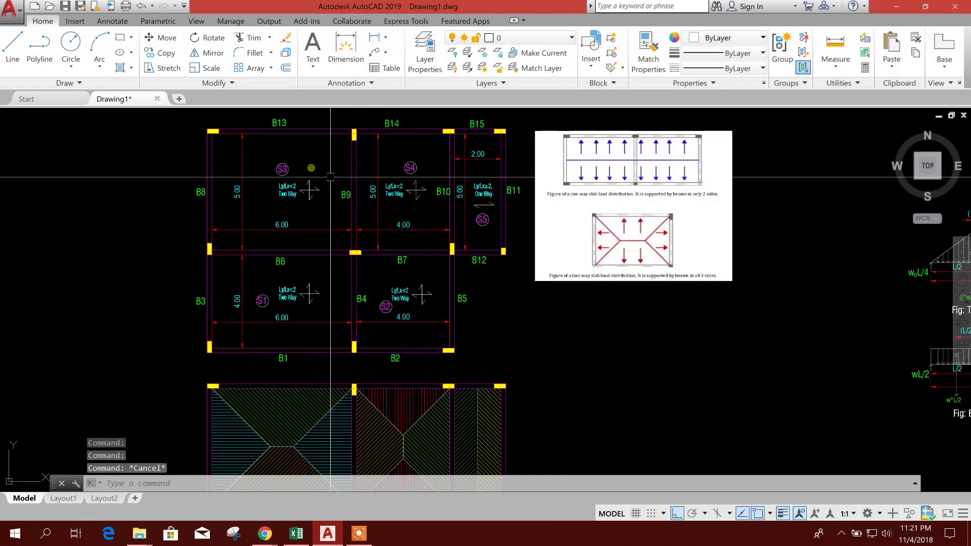
drag(355, 376, 384, 235)
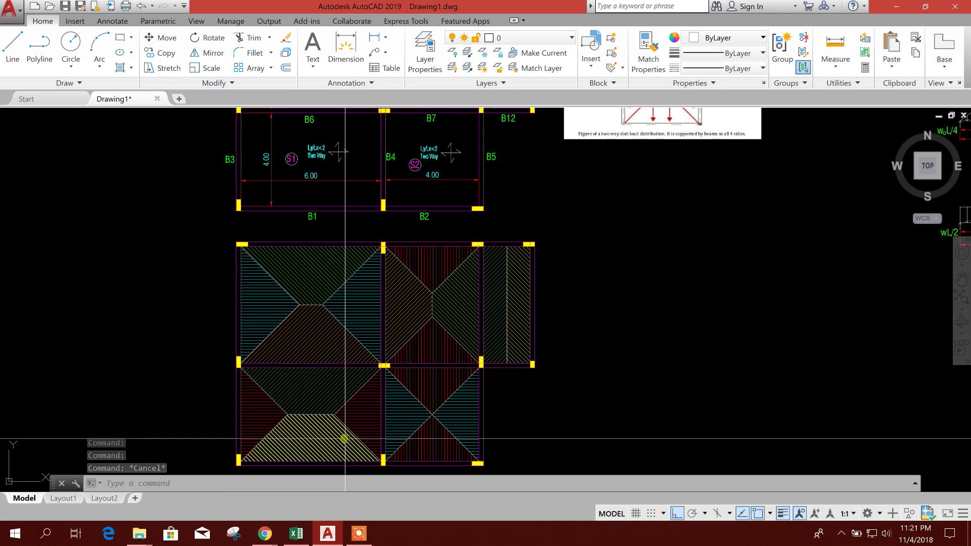
scroll(413, 307, down, 4)
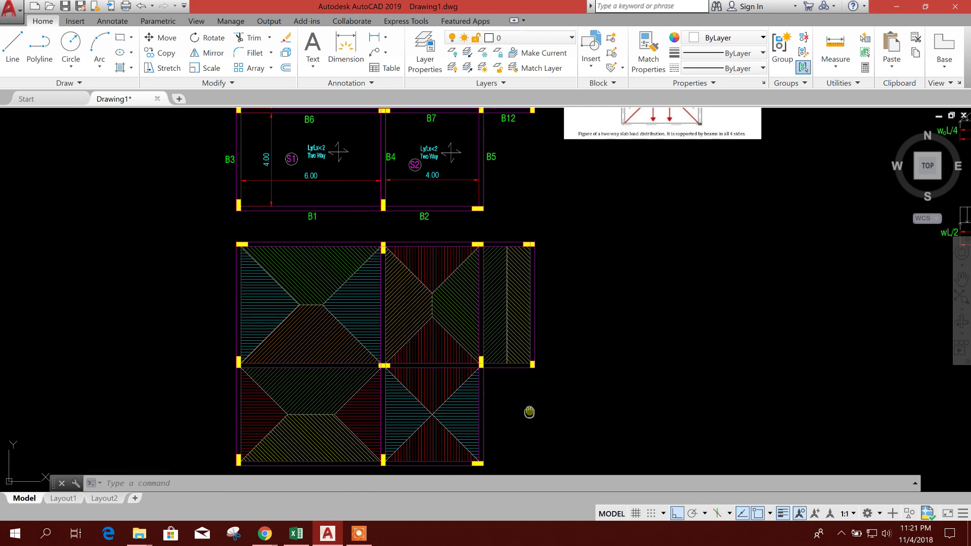
scroll(414, 353, up, 3)
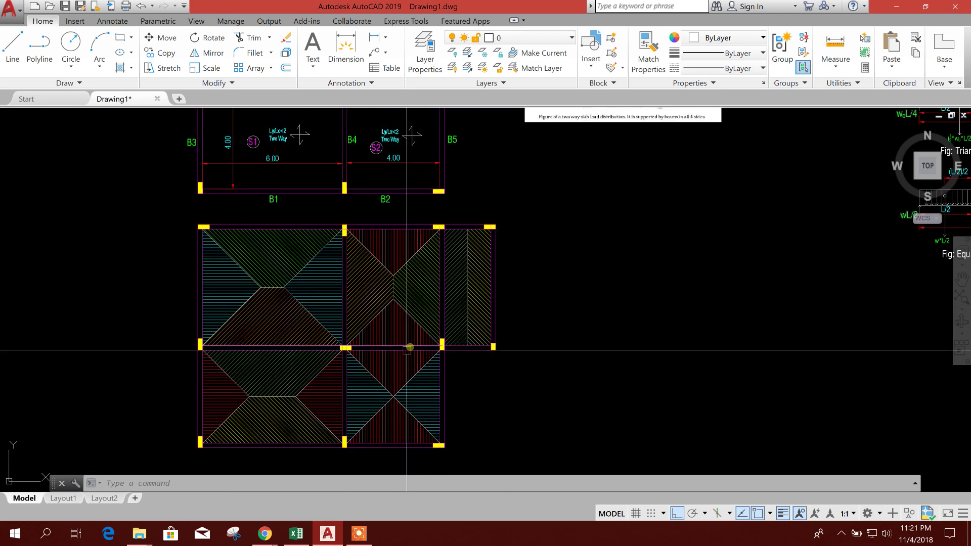
Delete the hatch in slab S1's lower trapezoidal area and copy the S1 label text from the floor plan into it.
click(345, 426)
key(Delete)
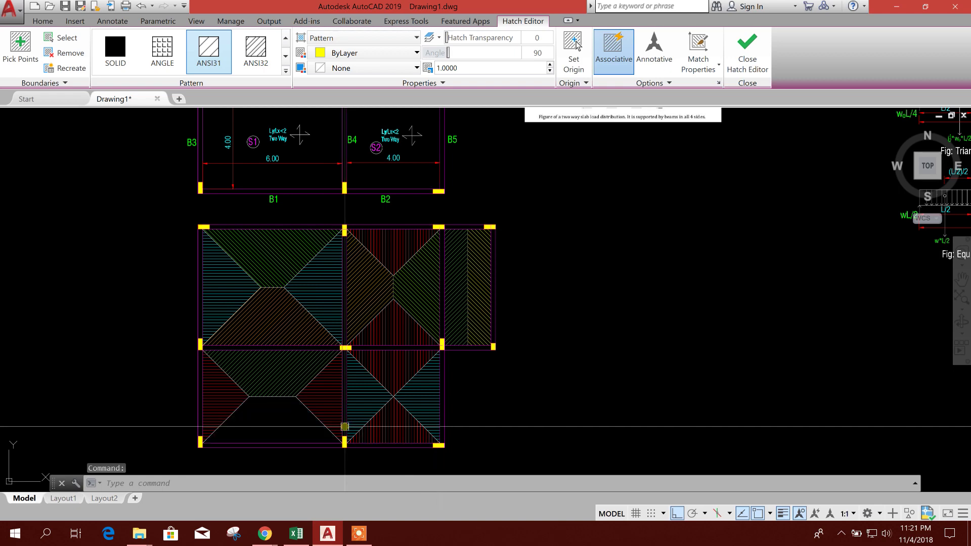
scroll(344, 426, down, 2)
scroll(308, 251, up, 3)
scroll(308, 251, up, 3)
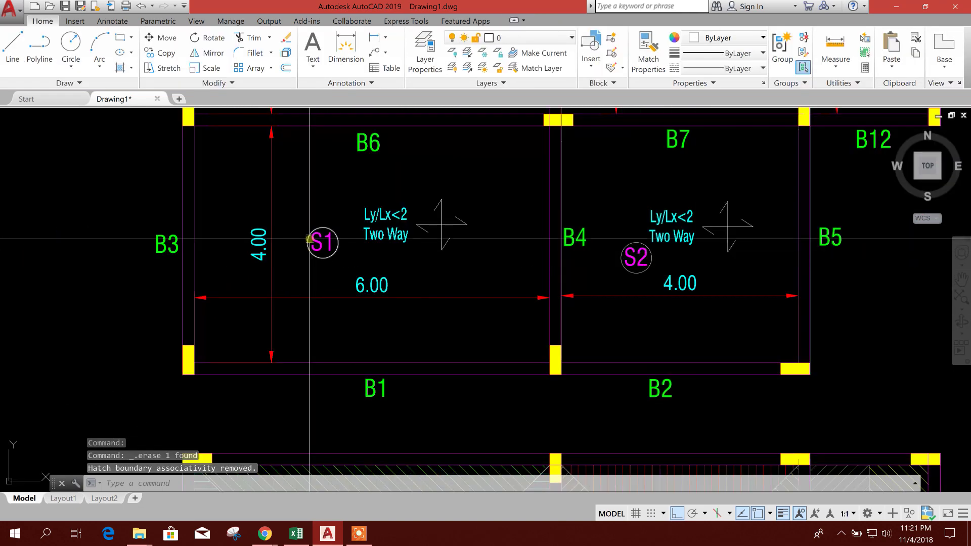
click(321, 243)
click(166, 52)
scroll(290, 171, down, 3)
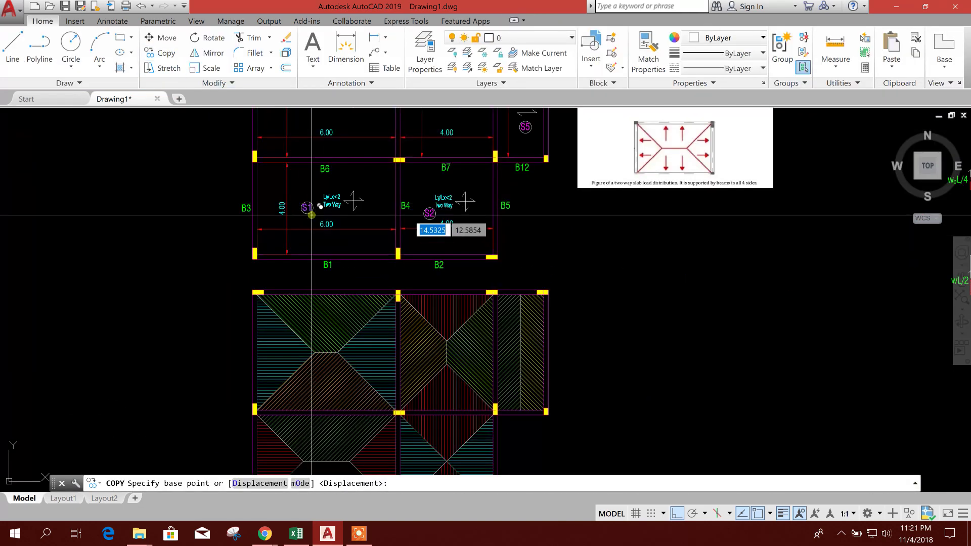
click(347, 245)
scroll(323, 357, up, 4)
key(Escape)
Move the copied S1 text to the middle of the lower trapezoid, close to the bottom beam.
click(337, 333)
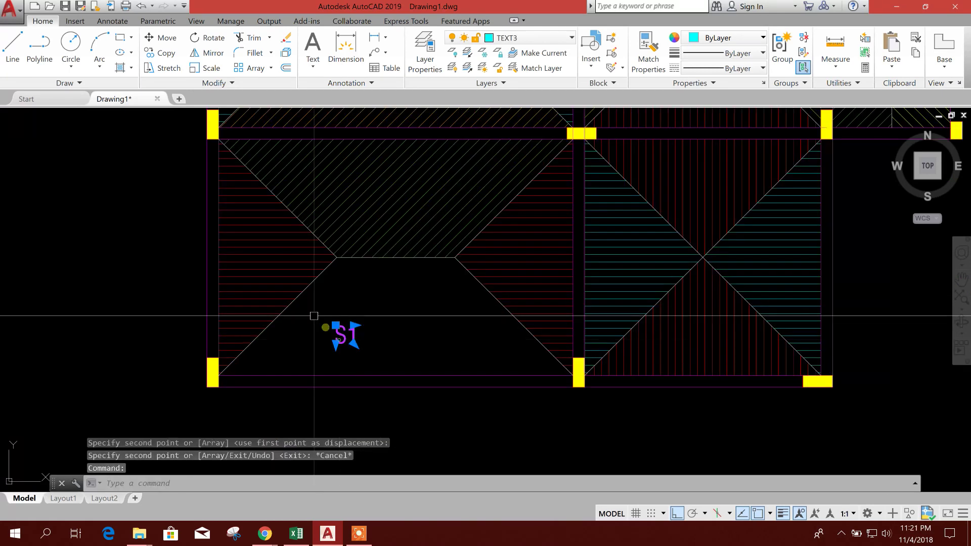
click(154, 35)
scroll(347, 312, up, 2)
click(403, 340)
click(472, 353)
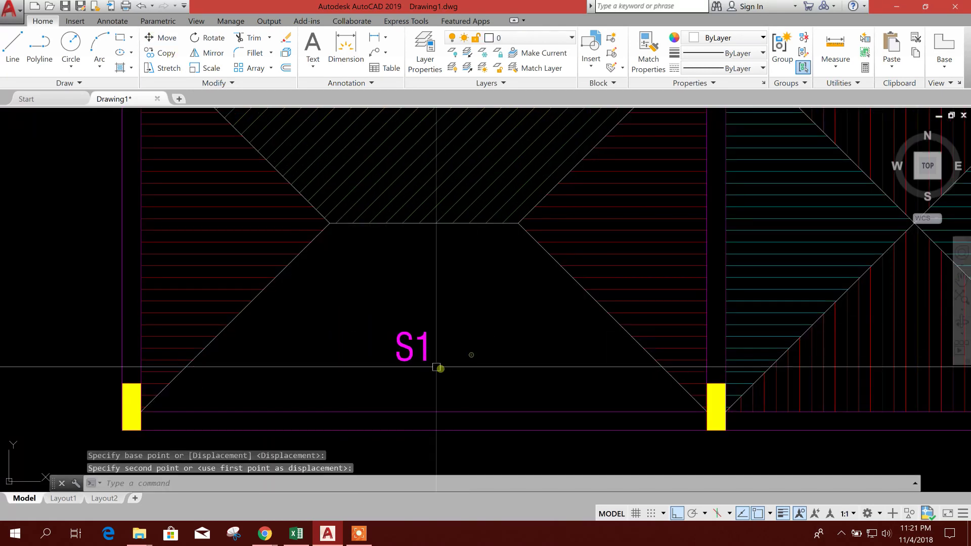
click(435, 367)
click(421, 346)
key(space)
click(470, 328)
click(470, 352)
drag(469, 358, 401, 318)
click(435, 321)
key(Escape)
Replace the copied S1 text in the lower trapezoid with the load value 14.91.
double_click(440, 314)
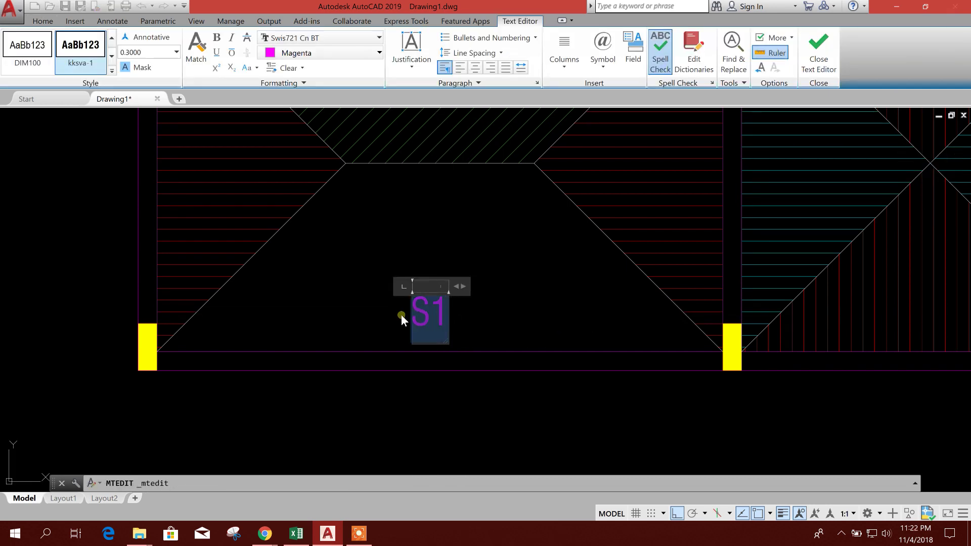
text(4)
key(BackSpace)
text(14.91)
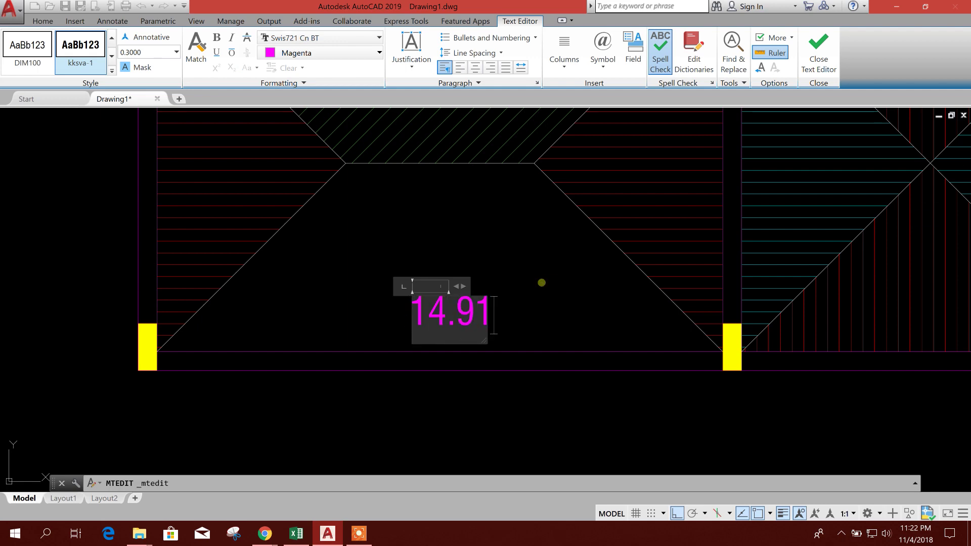
click(542, 282)
Delete the hatch in slab S1's upper trapezoidal area and copy the 14.91 label straight up into it, near the upper beam.
scroll(494, 310, down, 5)
click(453, 292)
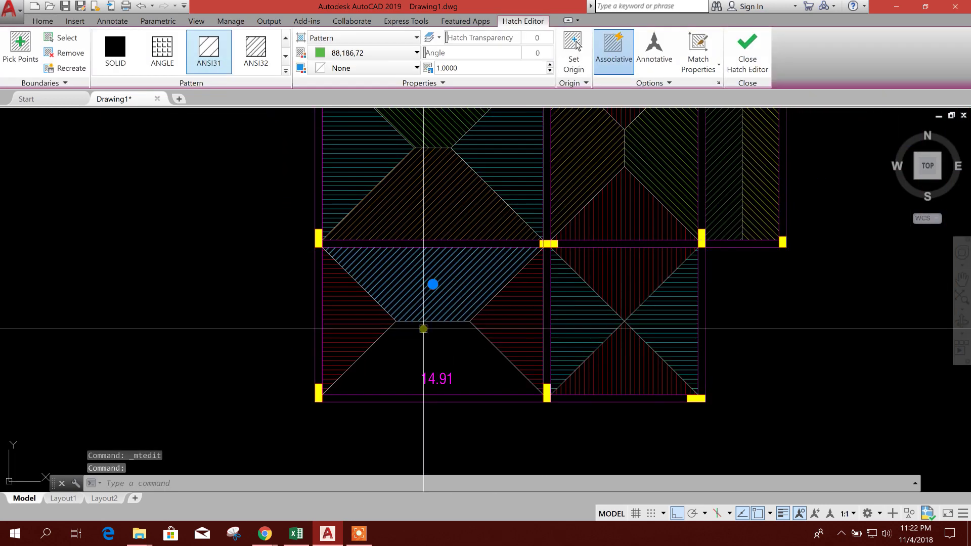
key(Delete)
click(436, 379)
click(166, 51)
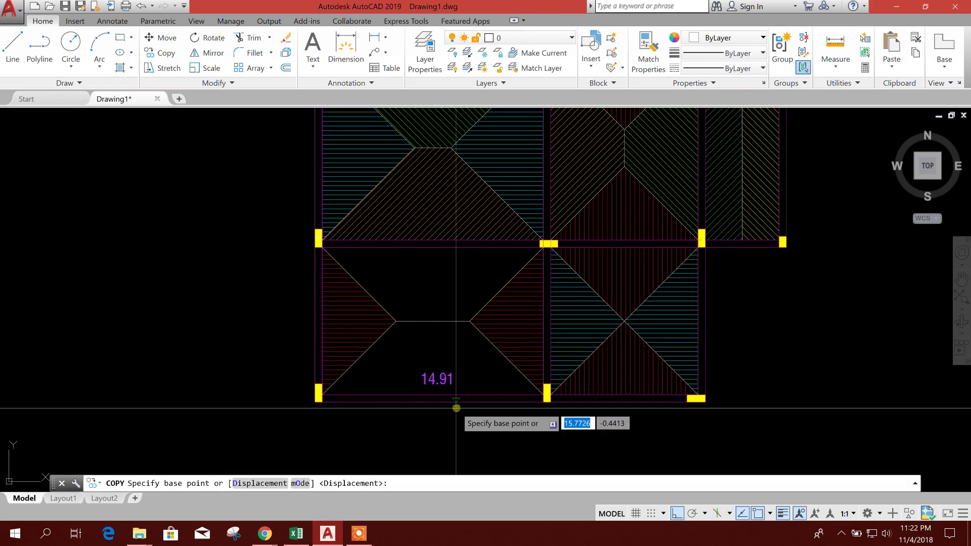
click(455, 405)
scroll(444, 287, up, 2)
click(434, 282)
key(Escape)
Delete the hatch in slab S1's left triangular area.
scroll(439, 287, down, 2)
drag(434, 332, 475, 312)
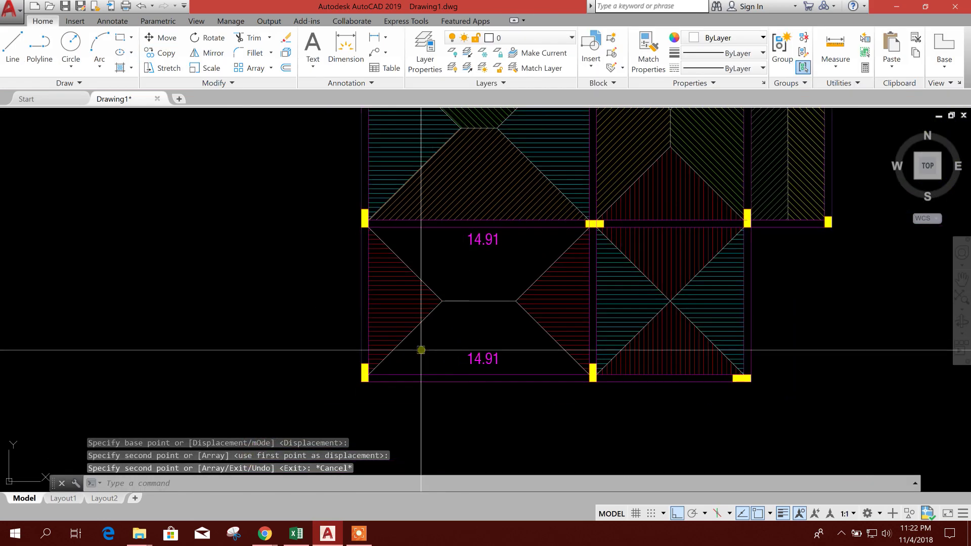
key(Escape)
click(392, 304)
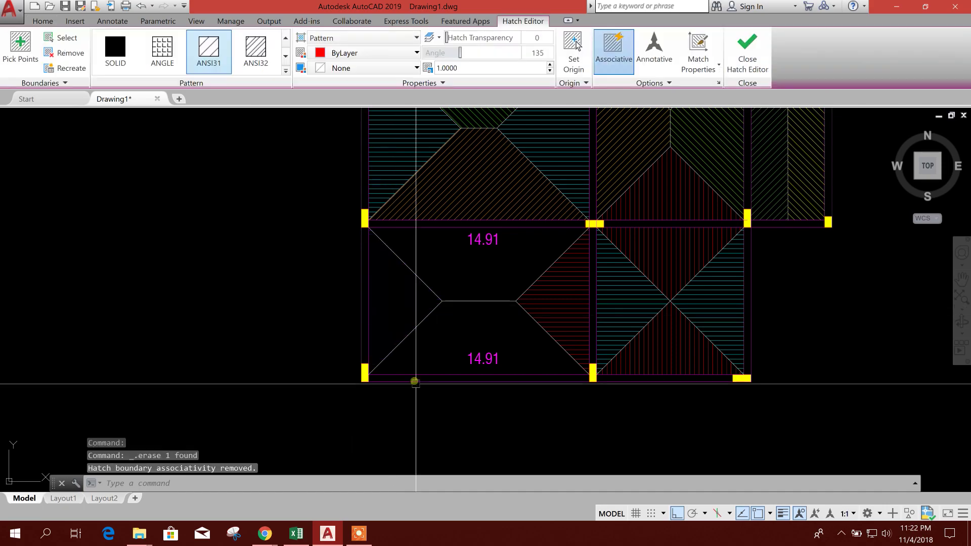
key(Delete)
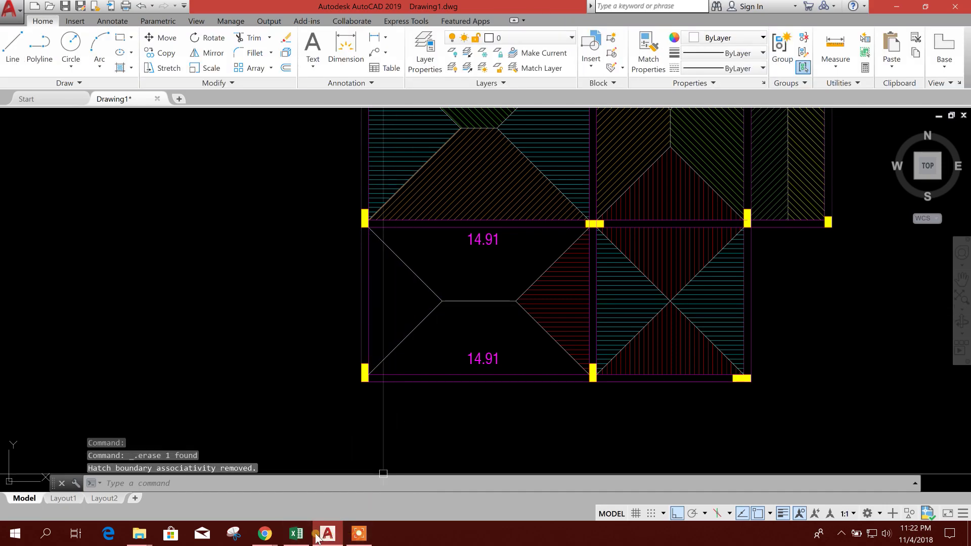
Switch to Excel to read the triangular area load in E14, and return to the AutoCAD drawing.
click(297, 534)
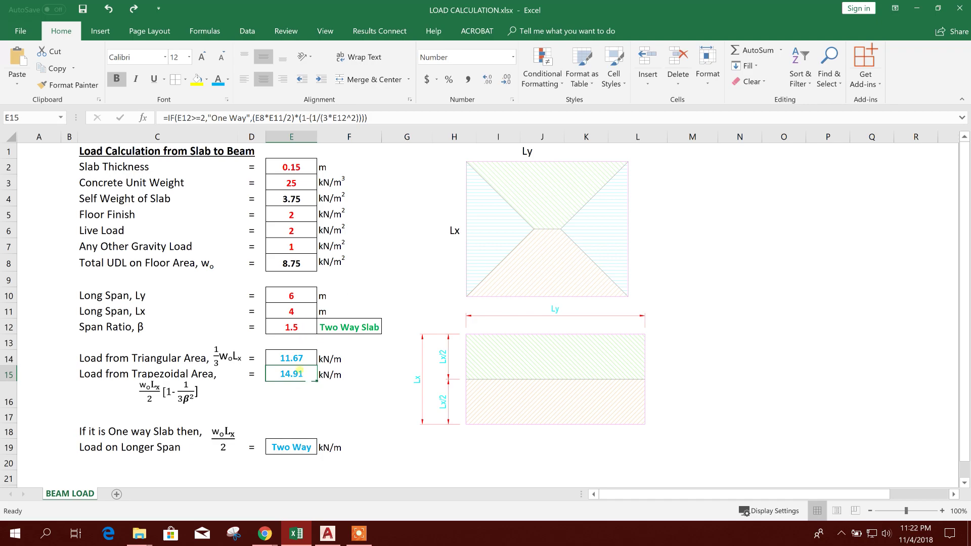
click(301, 360)
click(911, 7)
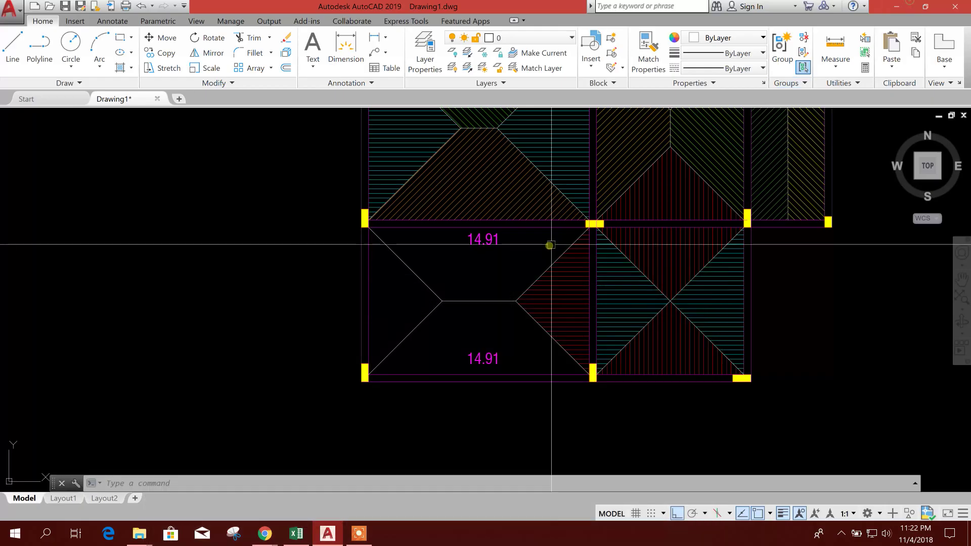
Copy the lower 14.91 label into slab S1's left triangular area with Ortho turned off.
click(472, 358)
click(161, 52)
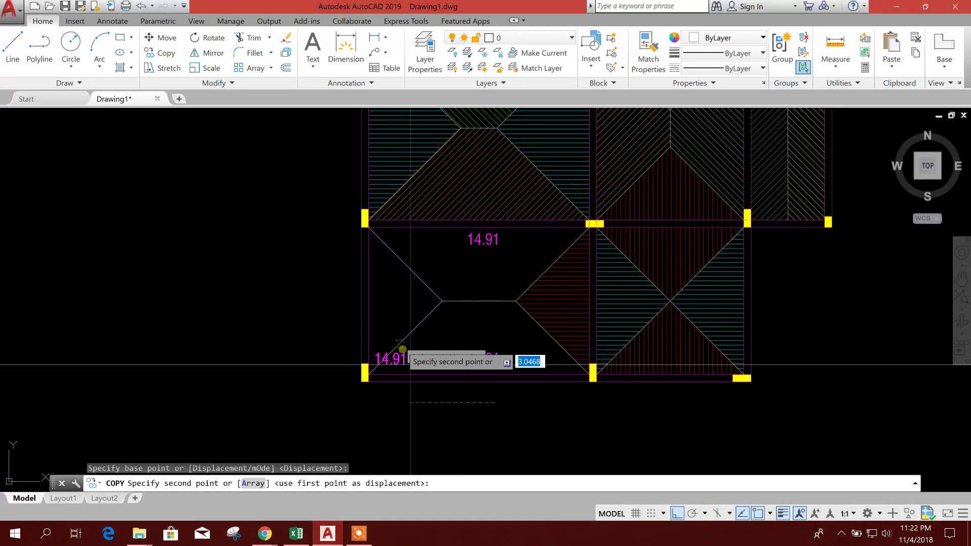
click(677, 514)
scroll(426, 336, up, 2)
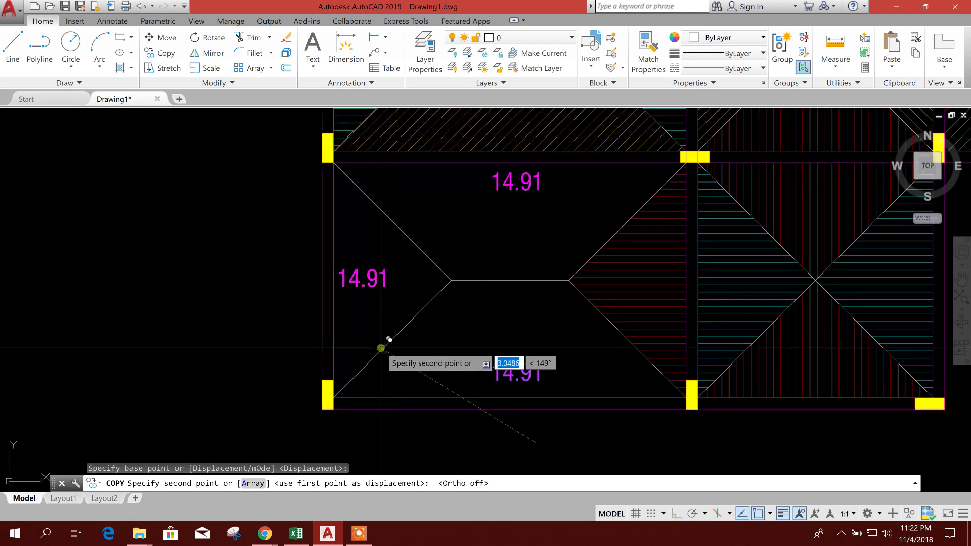
click(381, 348)
key(Escape)
Change the label text in slab S1's left triangle to 11.67.
double_click(354, 285)
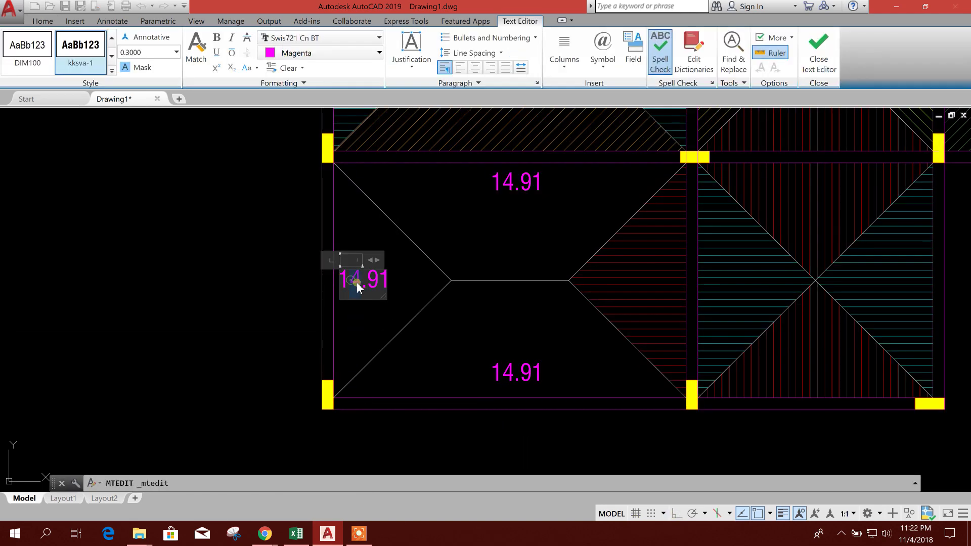
text(1)
drag(366, 284, 396, 284)
text(67)
click(409, 279)
key(Escape)
Delete the hatch in slab S1's right triangular area.
drag(570, 342, 478, 346)
click(563, 287)
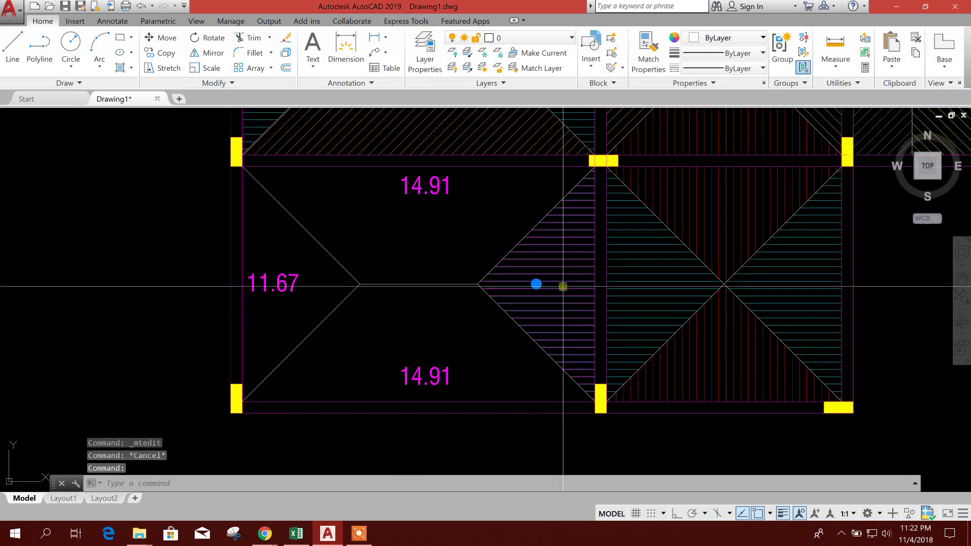
key(Delete)
Copy the 11.67 label from slab S1's left triangle into its right triangular area.
click(277, 273)
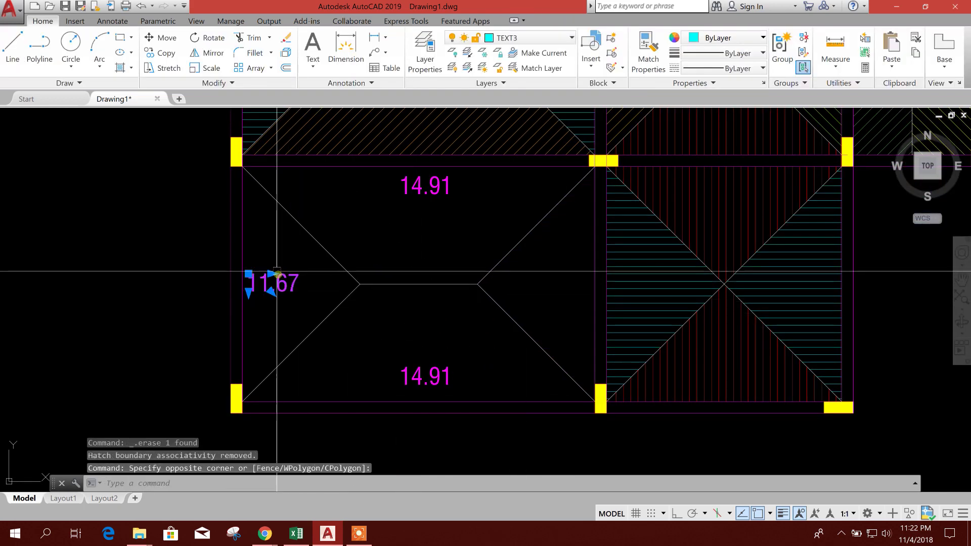
click(160, 52)
click(272, 289)
scroll(566, 282, up, 2)
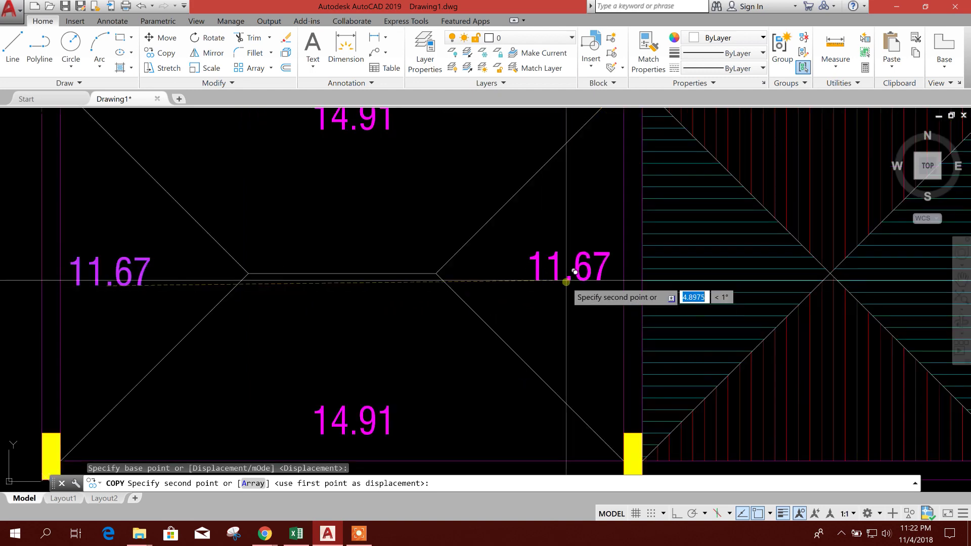
click(566, 282)
scroll(531, 354, down, 5)
key(Escape)
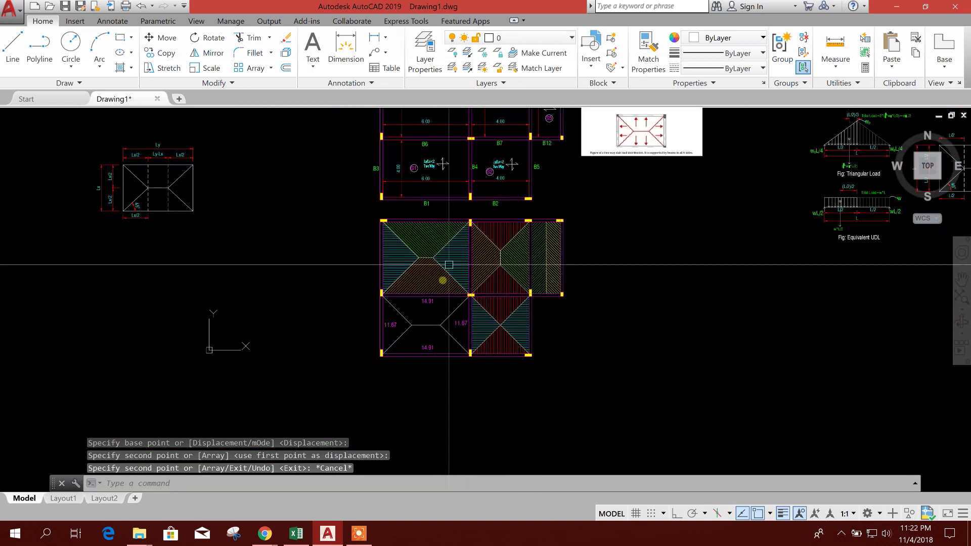
Switch to Excel and, for slab S2, set the slab thickness to 0.16 m and the long span Ly to 4 m.
scroll(449, 264, up, 4)
scroll(381, 369, down, 2)
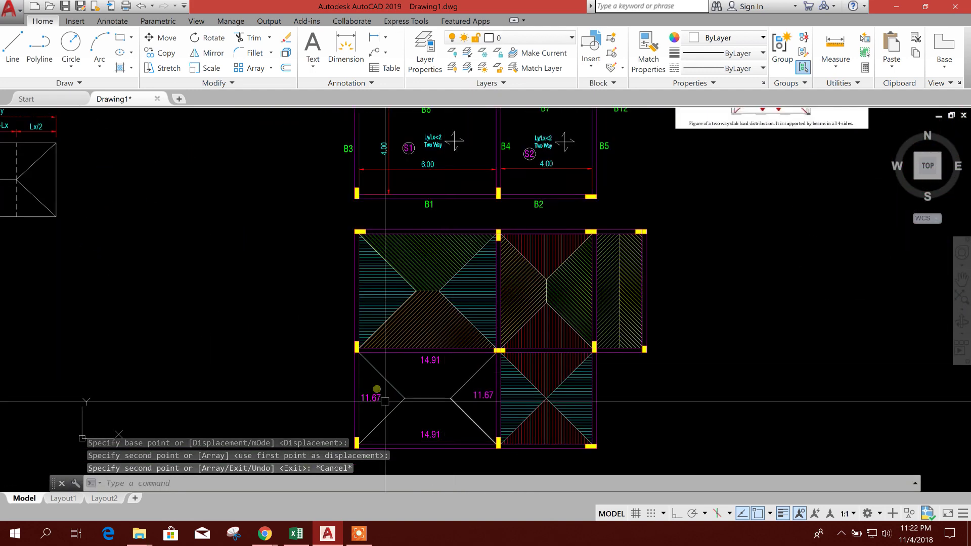
scroll(385, 401, up, 2)
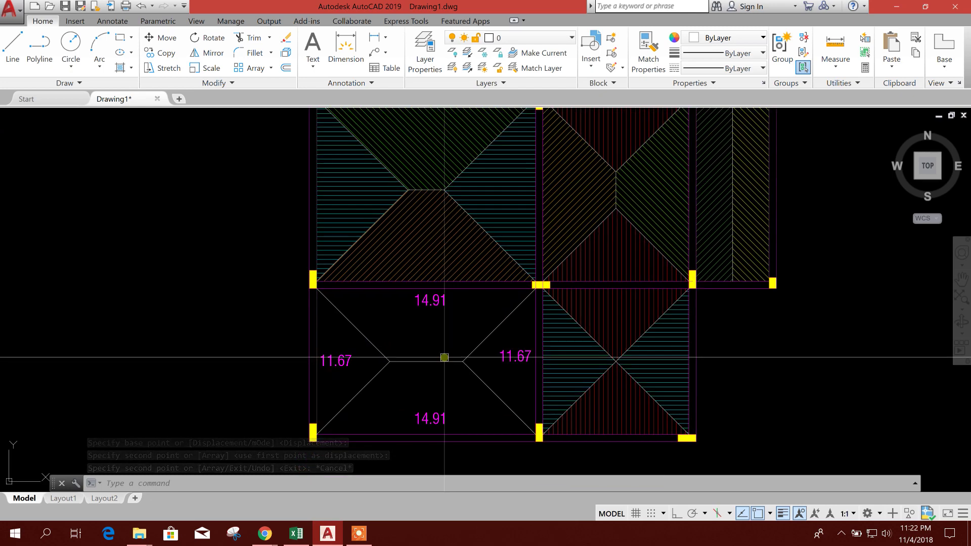
scroll(607, 357, down, 3)
scroll(569, 162, up, 3)
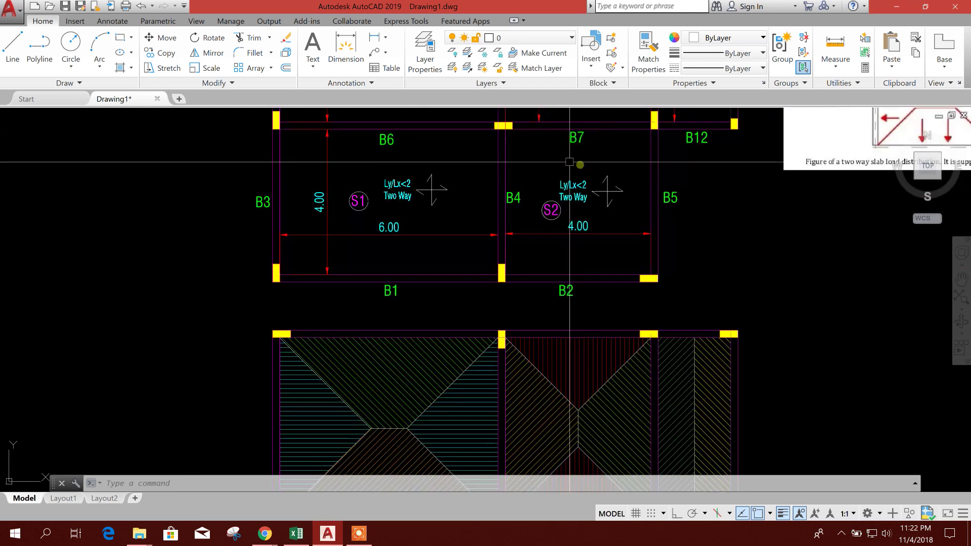
scroll(549, 218, up, 2)
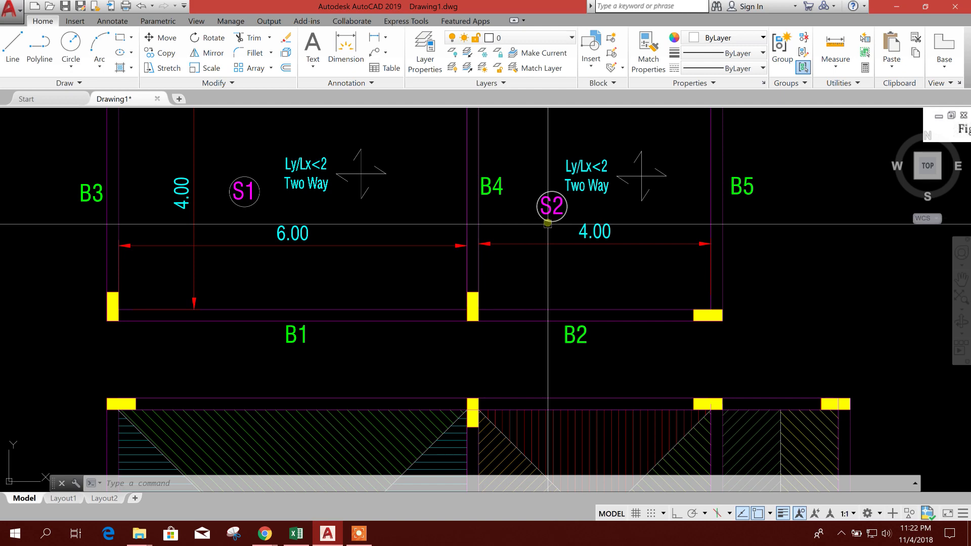
scroll(548, 224, down, 4)
click(297, 533)
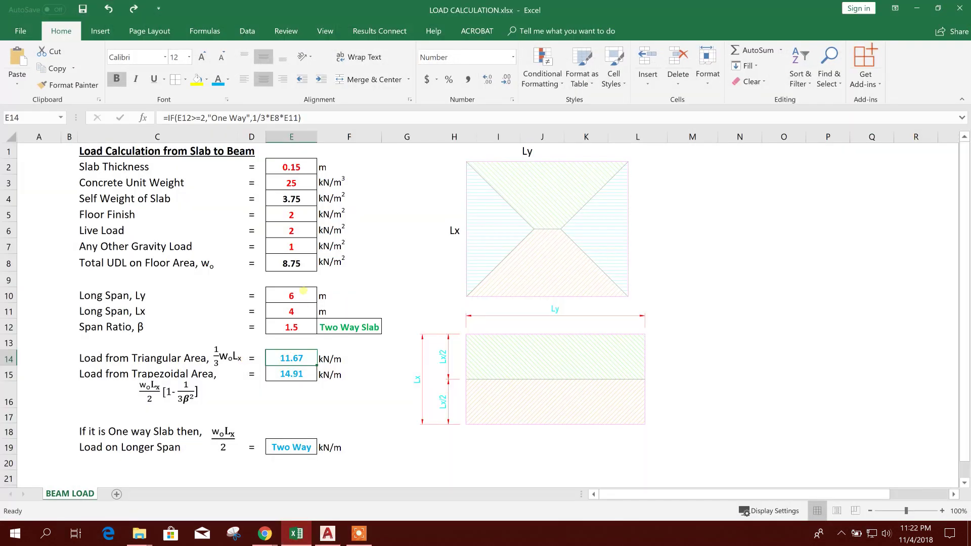
click(299, 169)
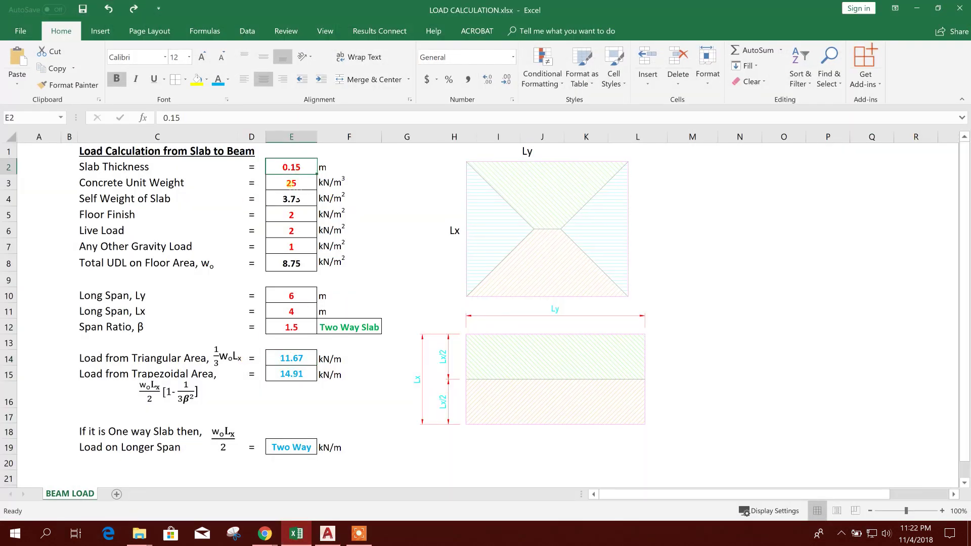
drag(175, 118, 208, 123)
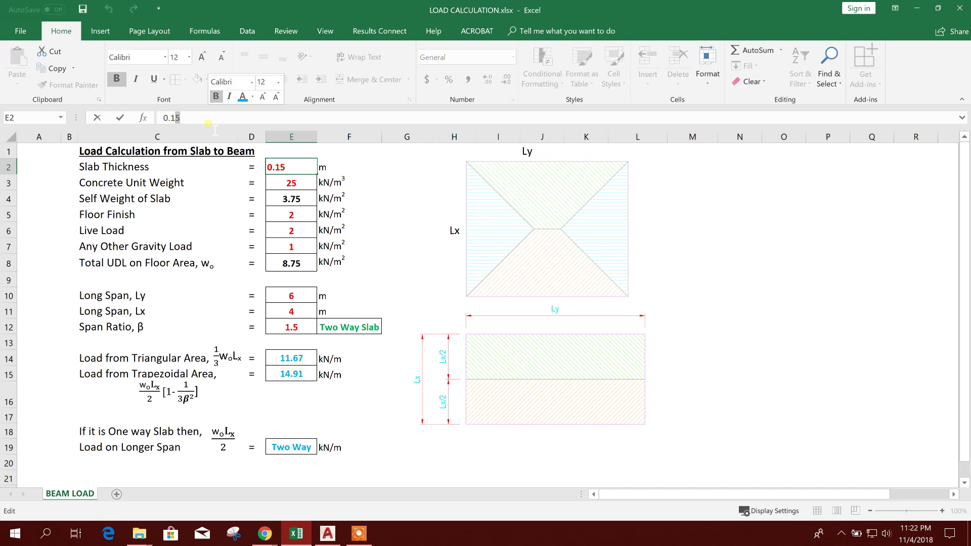
key(Return)
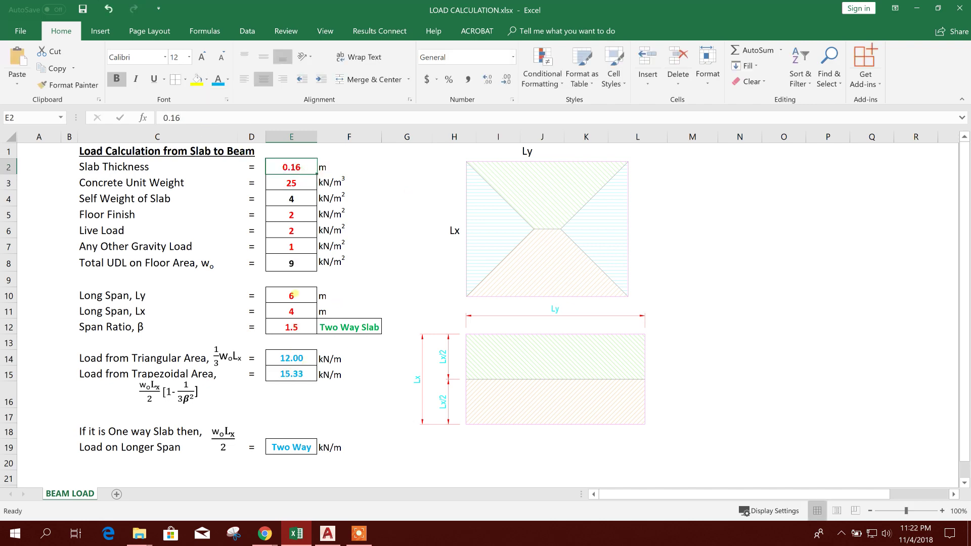
text(4)
key(Return)
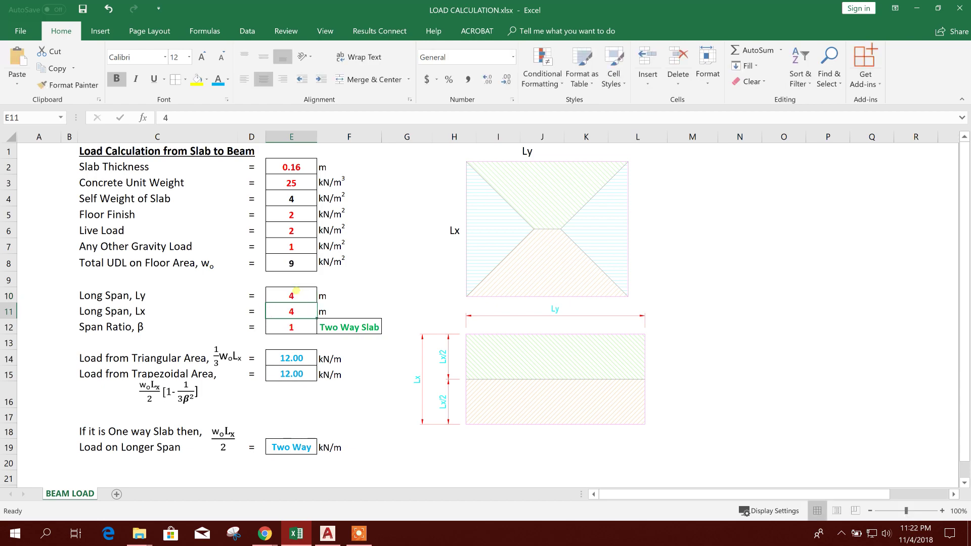
Switch to AutoCAD and add a vertical linear dimension across slab S2 between beams B7 and B2, placed near beam B5.
click(327, 533)
scroll(539, 403, up, 5)
scroll(517, 264, down, 3)
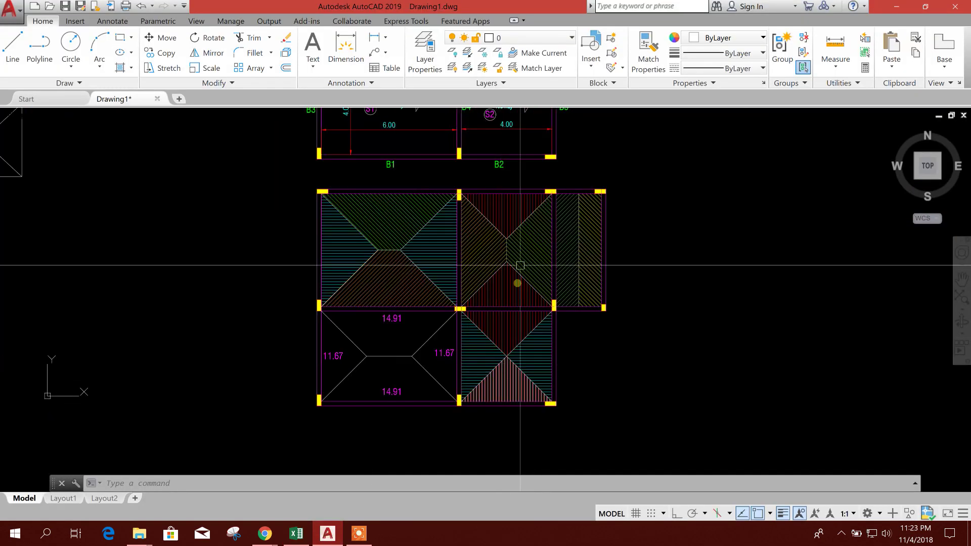
scroll(471, 227, up, 4)
drag(548, 308, 499, 353)
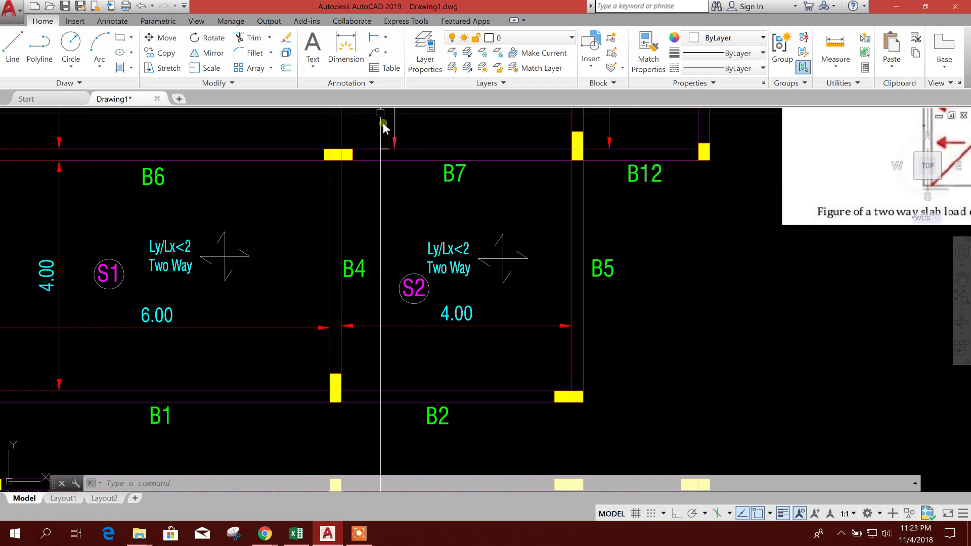
click(373, 38)
click(523, 162)
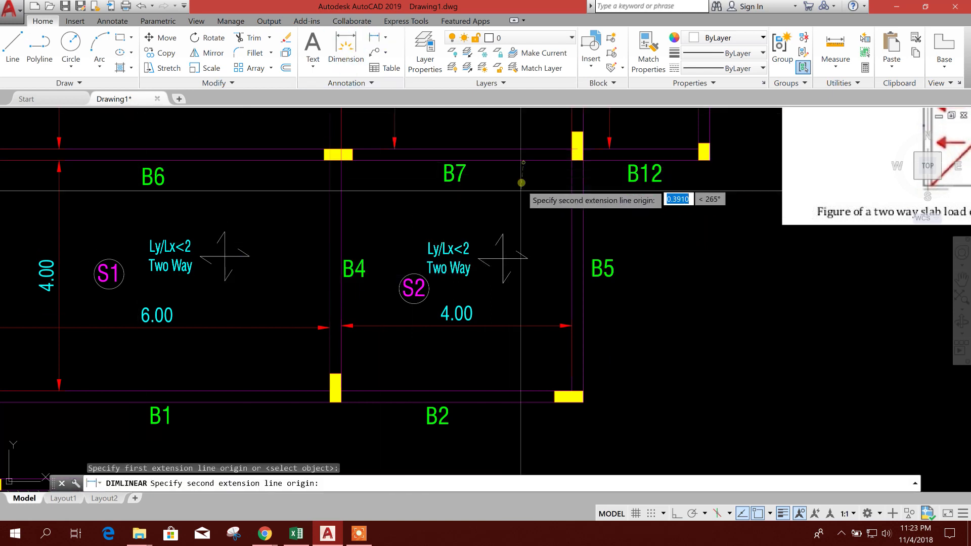
click(523, 383)
click(555, 354)
key(Escape)
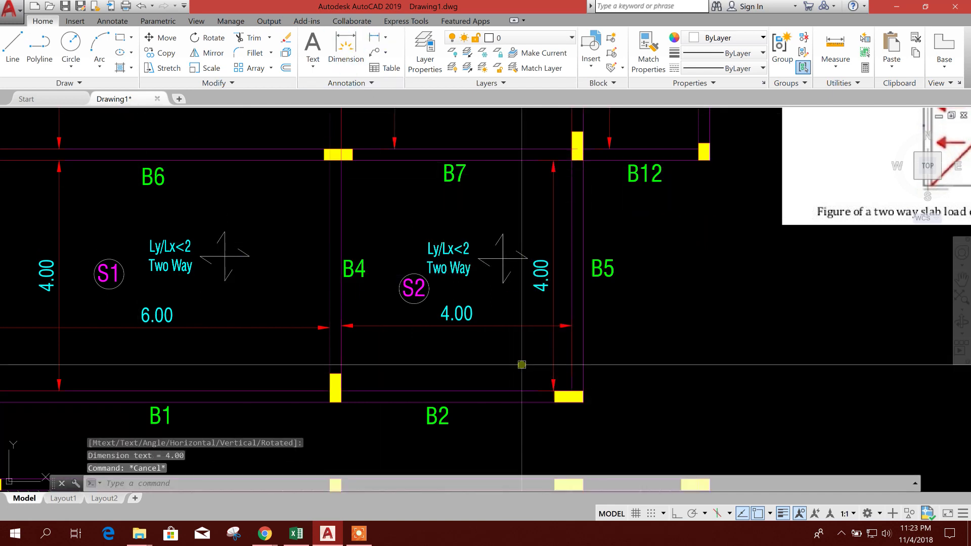
Check the span entries in Excel against slab S2's dimensions and load areas on the AutoCAD plan.
click(296, 534)
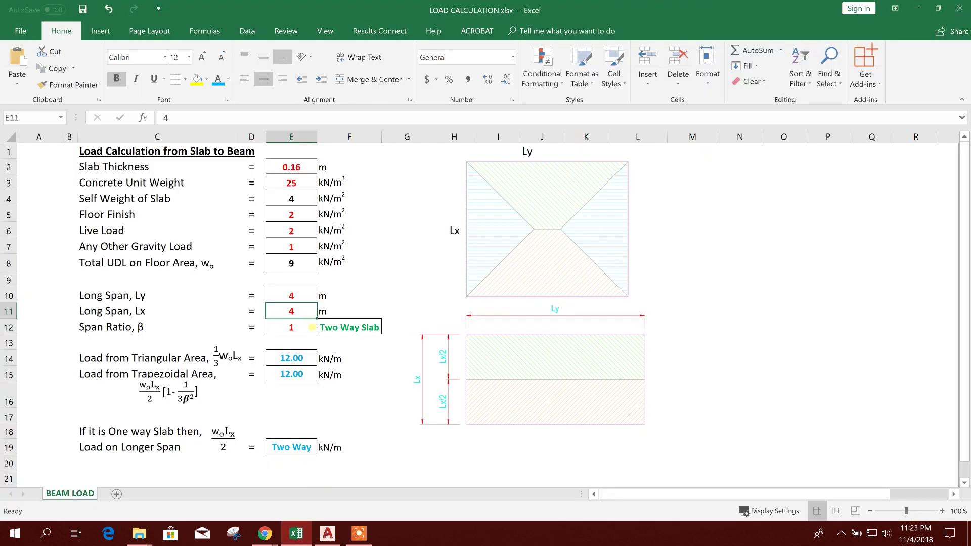
scroll(318, 329, down, 2)
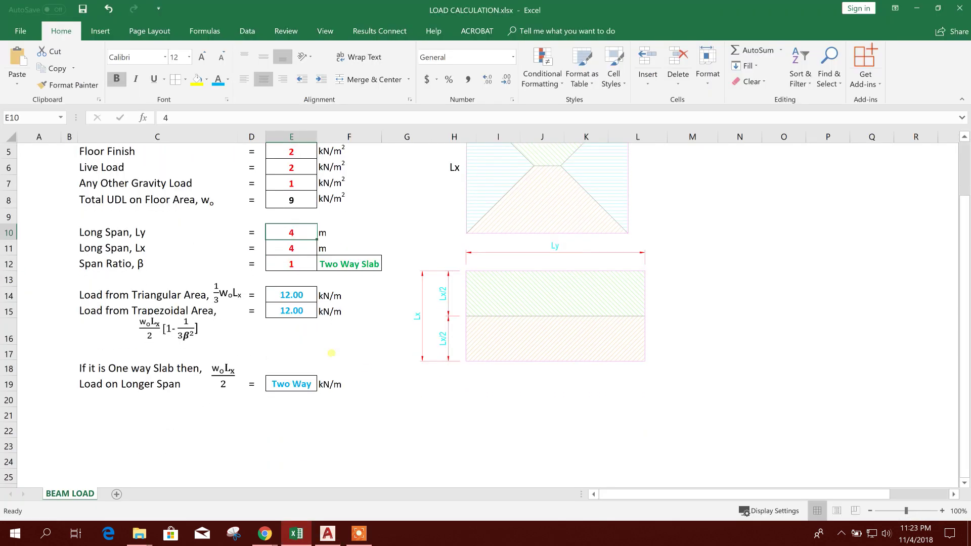
click(328, 535)
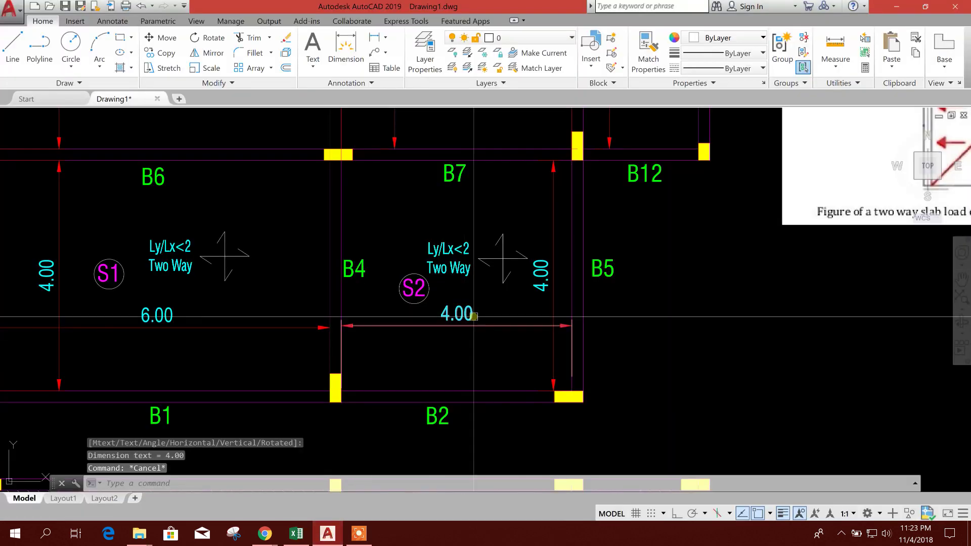
scroll(471, 317, down, 4)
drag(470, 422, 443, 315)
scroll(430, 435, up, 2)
drag(431, 433, 431, 327)
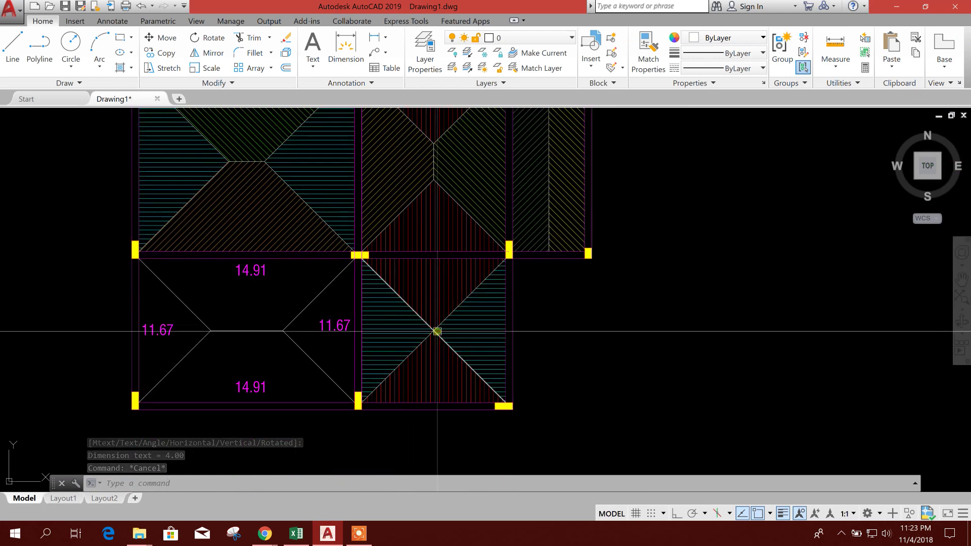
key(Escape)
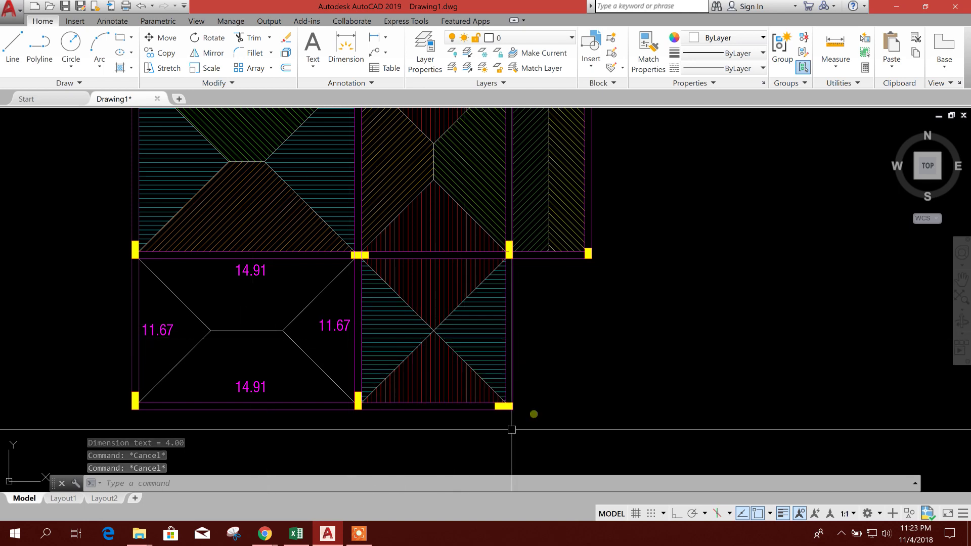
Switch to Excel to read the triangular area load in E14, and return to slab S2's load areas in AutoCAD.
click(298, 534)
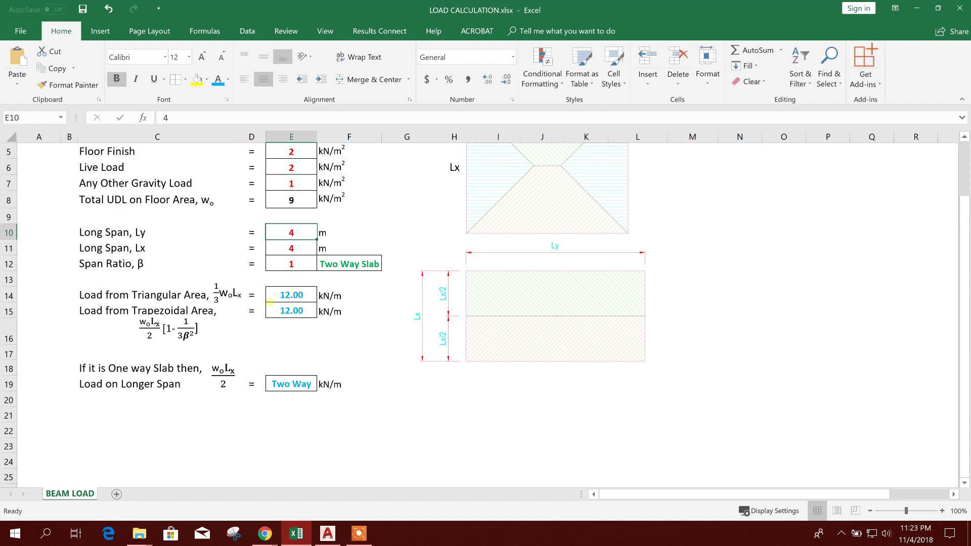
click(299, 295)
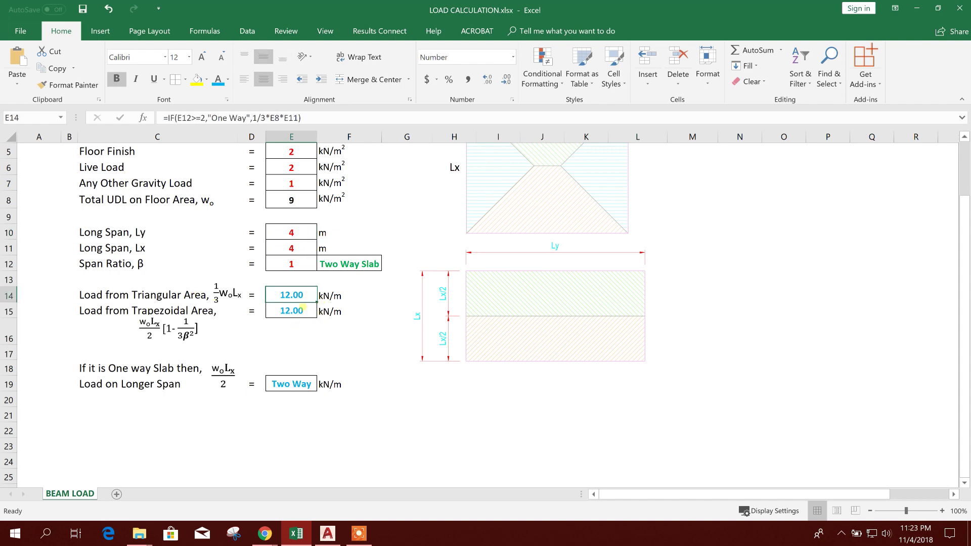
click(327, 534)
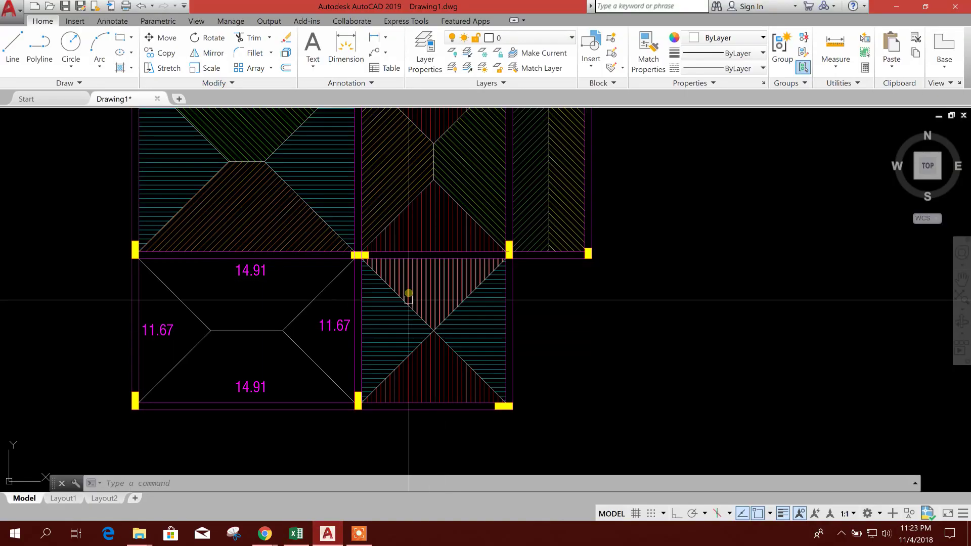
Go back to Excel and examine the trapezoidal area load and its formula in E15.
click(322, 537)
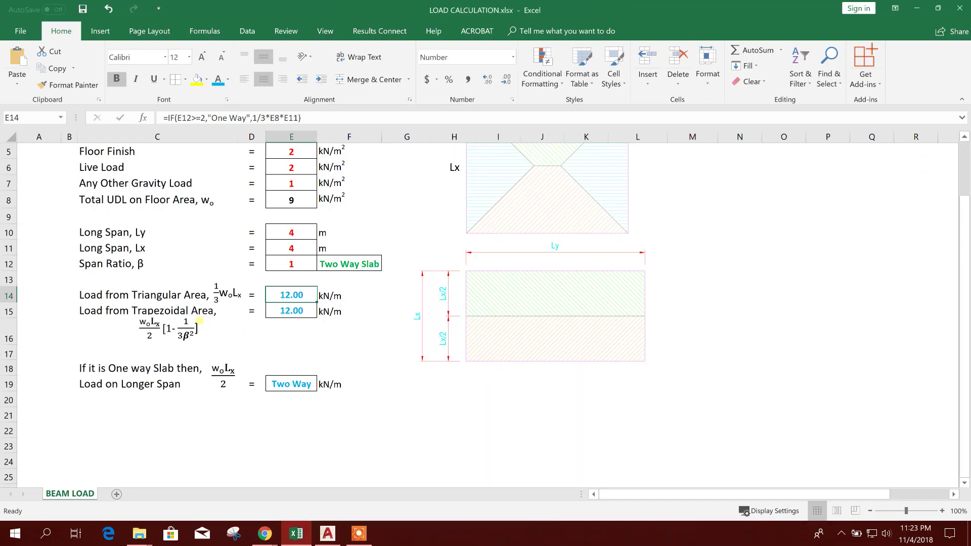
click(199, 321)
click(104, 312)
click(257, 347)
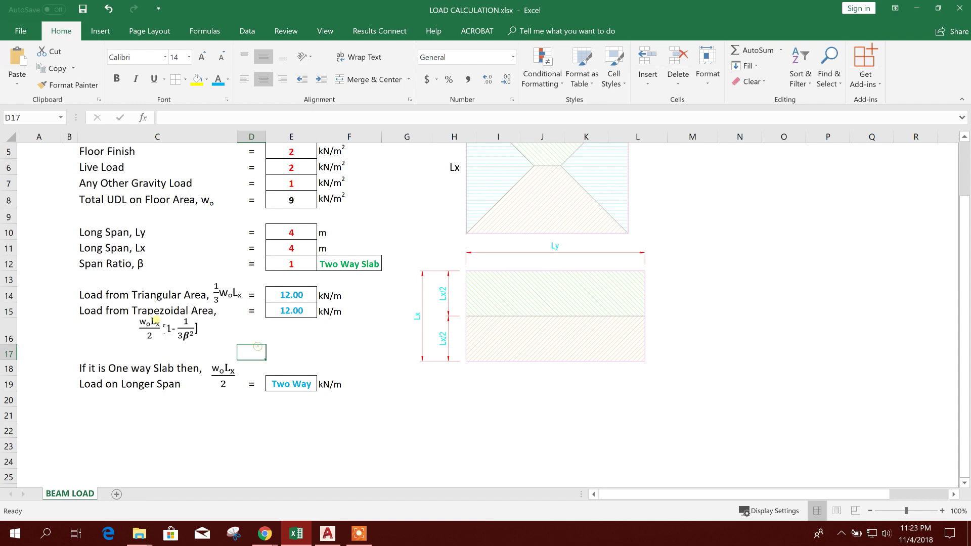
click(286, 312)
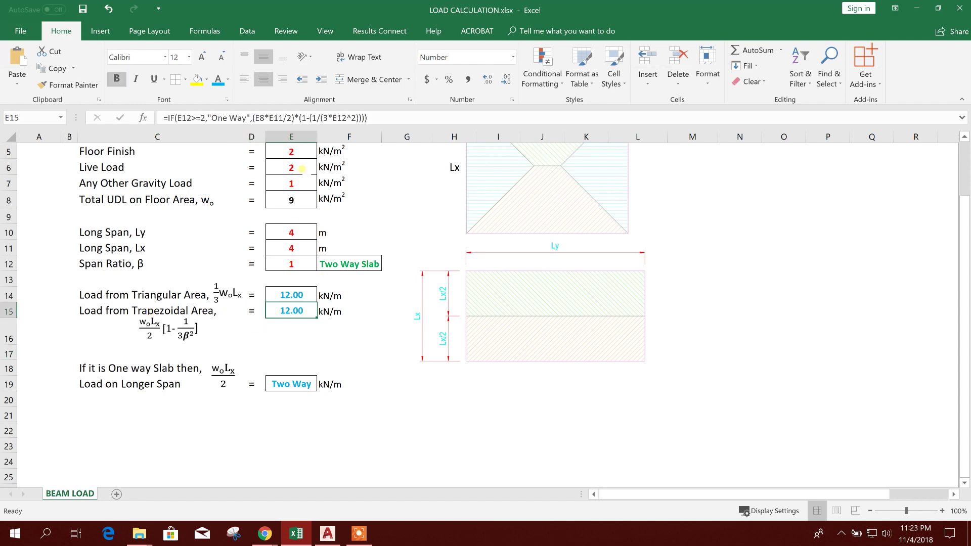
click(291, 348)
click(292, 310)
click(293, 309)
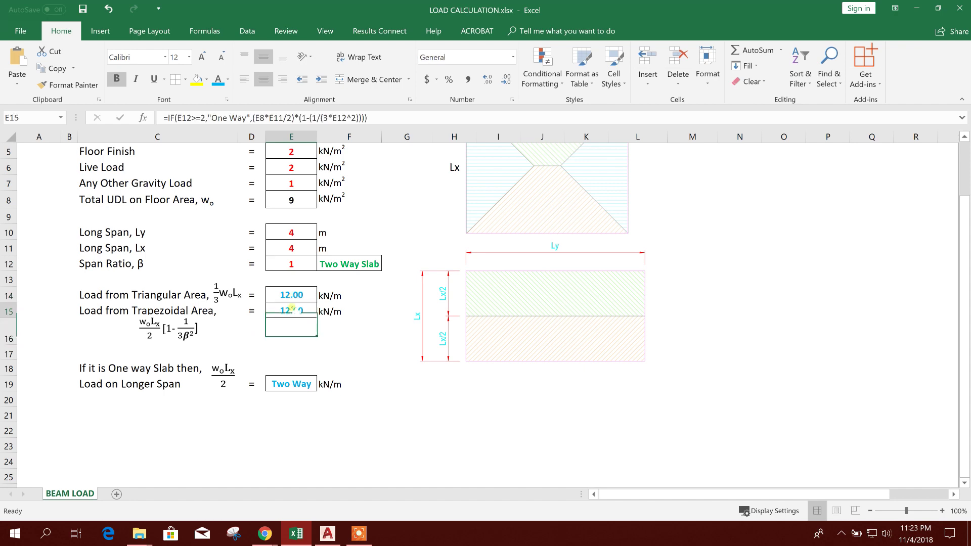
click(363, 346)
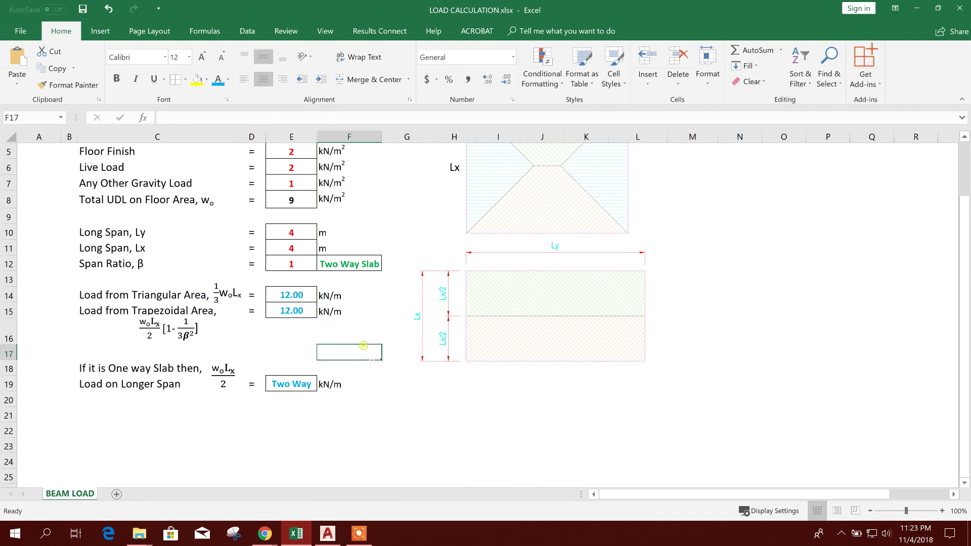
click(277, 342)
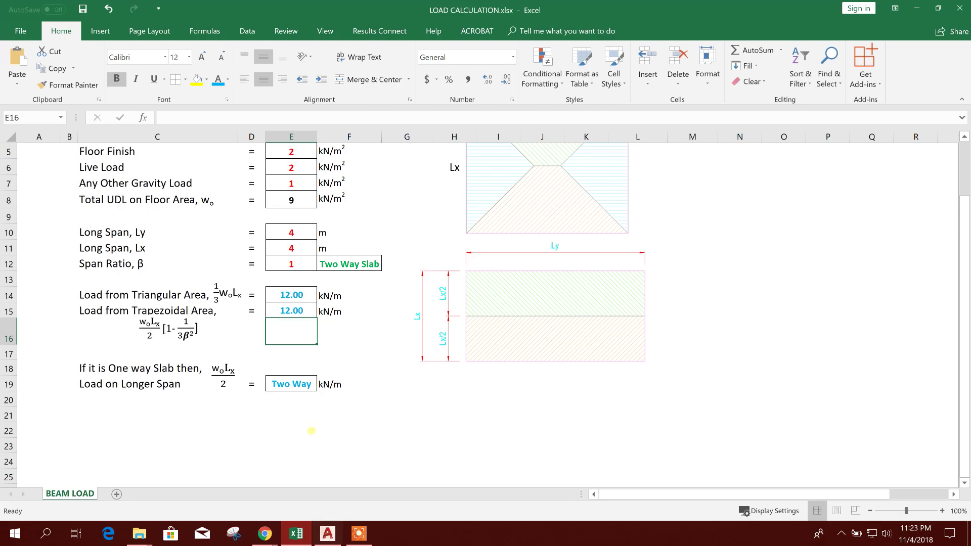
Recheck the triangular area load in E14, then switch to AutoCAD and delete the hatch in slab S2's left triangular area.
click(297, 298)
click(328, 534)
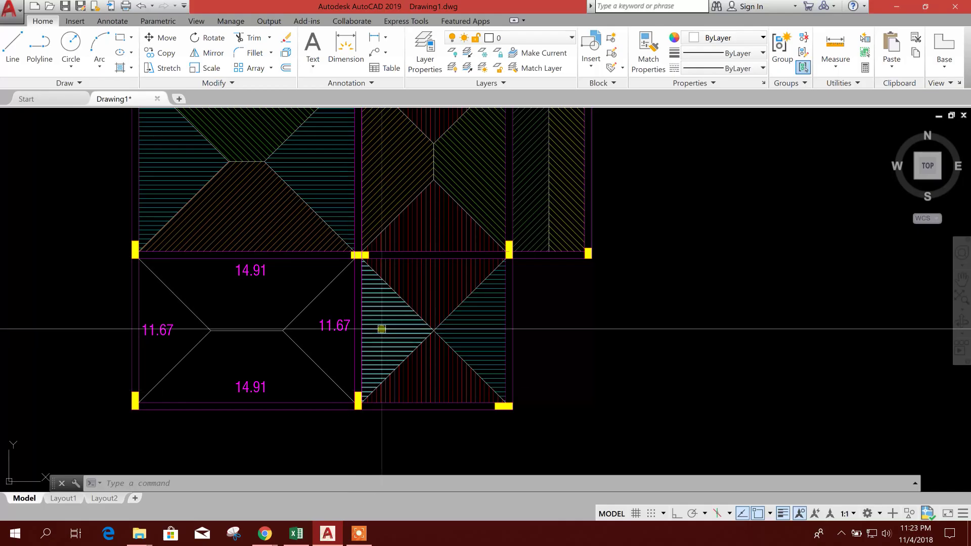
key(Delete)
Copy the 11.67 label from slab S1's right triangle into slab S2's left triangular area.
click(317, 329)
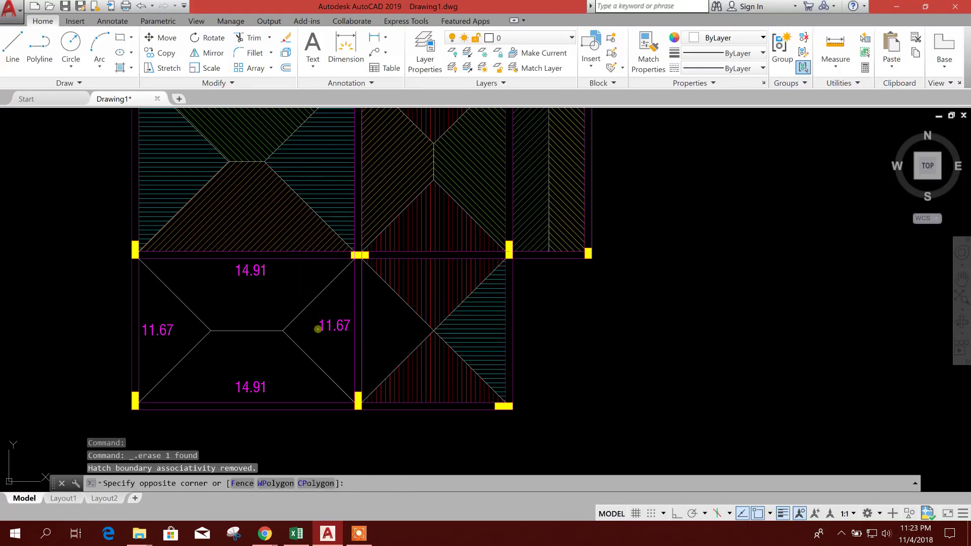
click(324, 328)
click(334, 323)
click(163, 53)
click(333, 330)
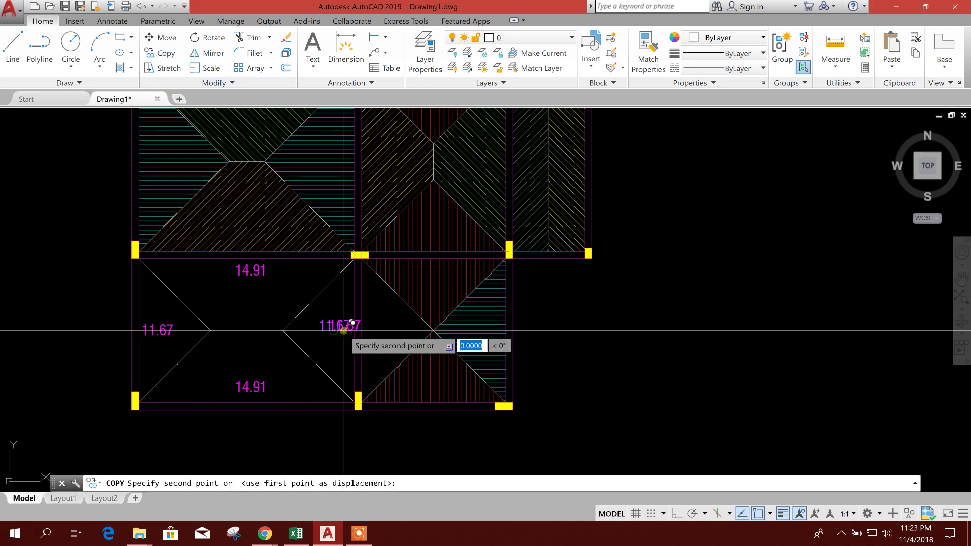
scroll(381, 332, up, 2)
click(376, 324)
click(376, 323)
key(Escape)
Change the copied label in slab S2's left triangular area to 12.
double_click(376, 324)
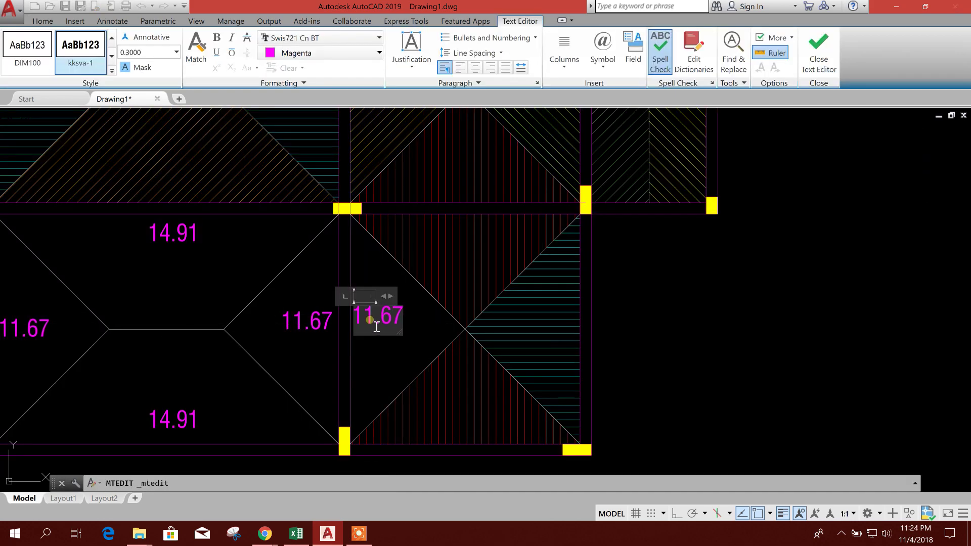
text(2)
click(625, 353)
Delete the hatch in slab S2's right triangular area and copy the 12 label from the left triangle into it.
click(536, 340)
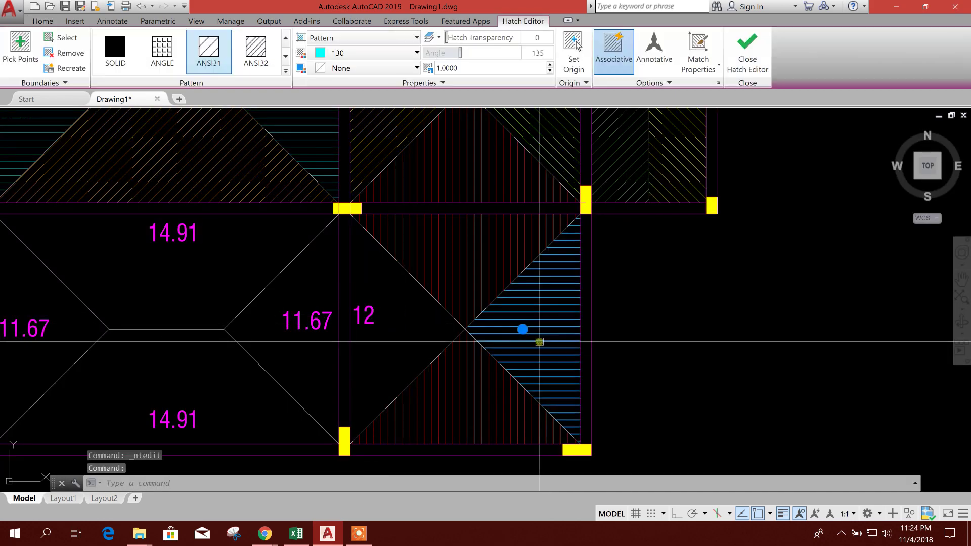
key(Delete)
click(365, 316)
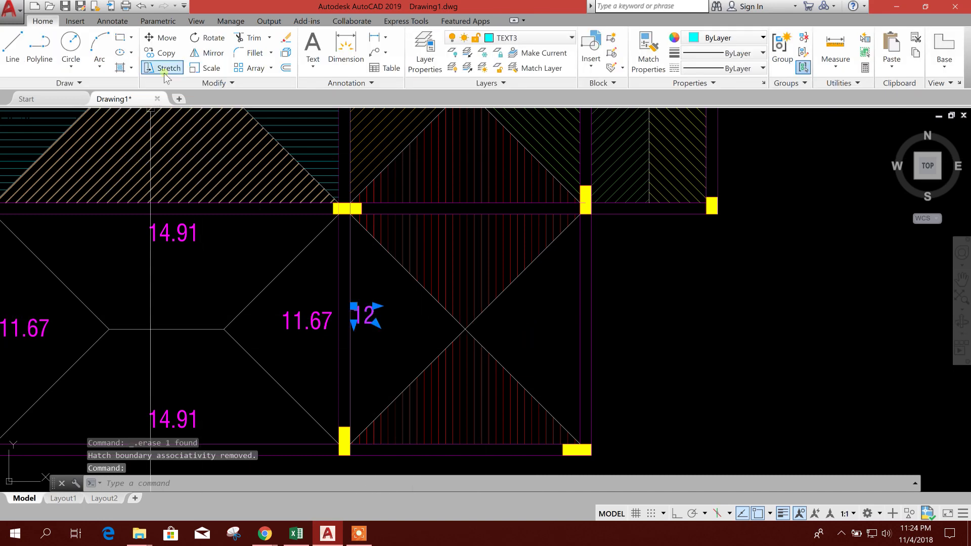
click(161, 53)
click(378, 328)
click(565, 329)
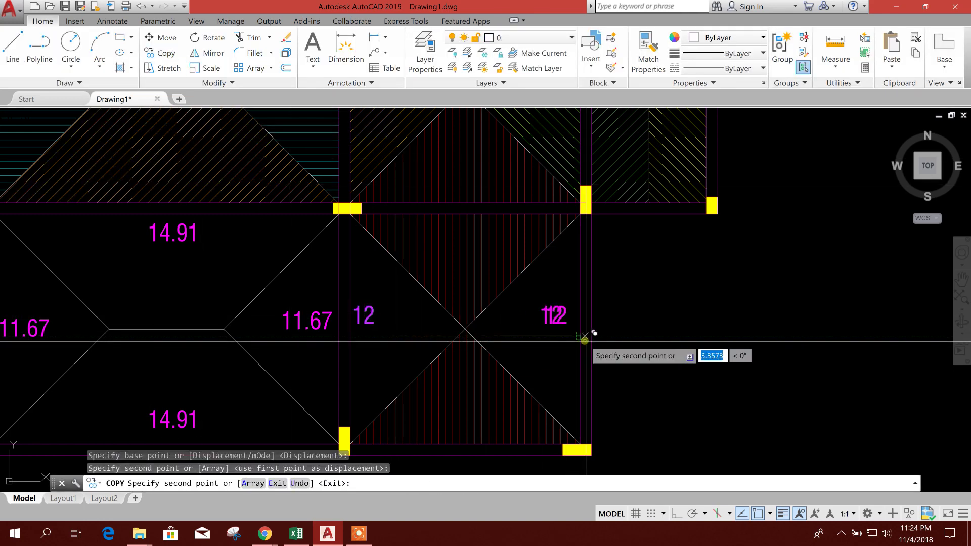
key(Escape)
Move the copied 12 label in slab S2's right triangle closer to the slab's right beam.
click(556, 319)
click(167, 38)
click(660, 323)
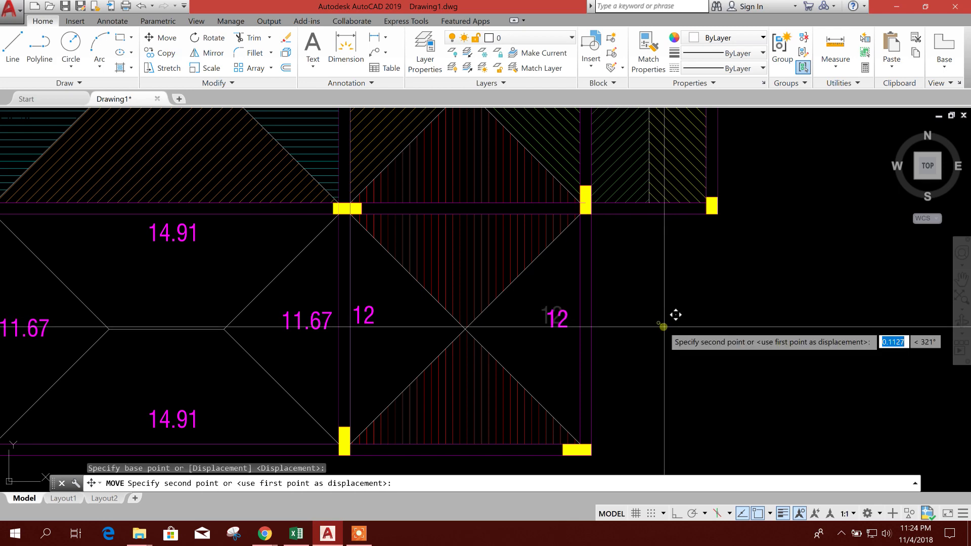
click(673, 324)
Delete the hatches in slab S2's upper and lower triangular areas.
click(466, 271)
key(Delete)
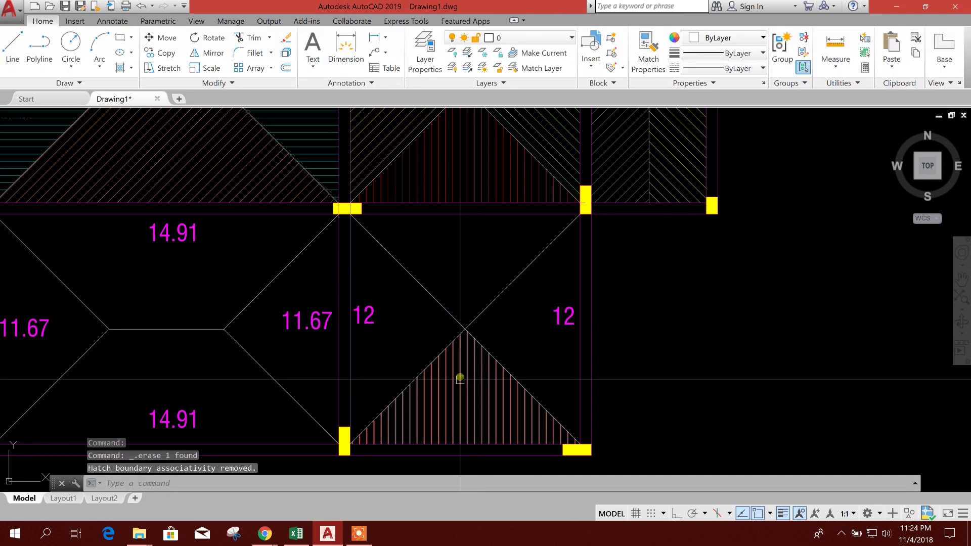
middle_click(538, 366)
Copy the 12 label from slab S2's left triangle into its upper and lower triangular areas.
click(386, 281)
click(161, 53)
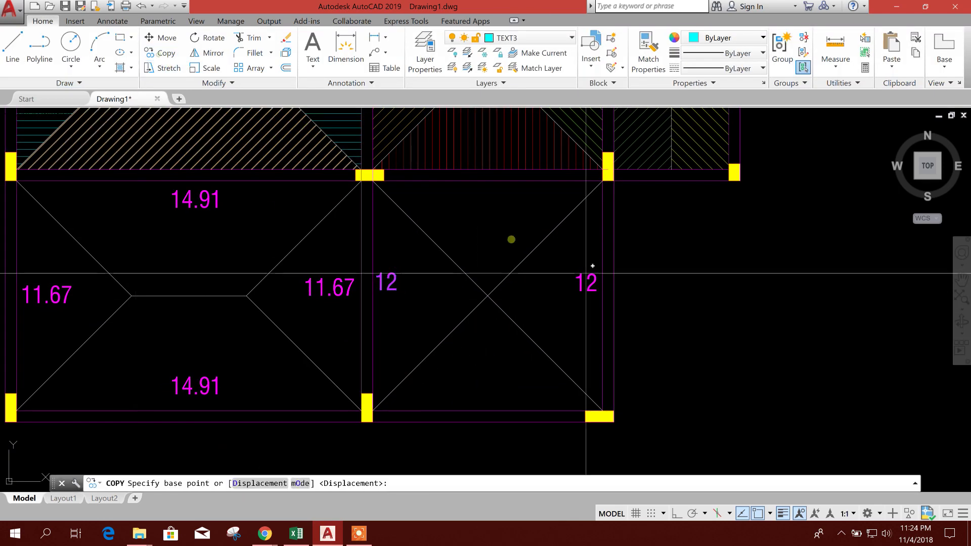
click(747, 353)
click(843, 261)
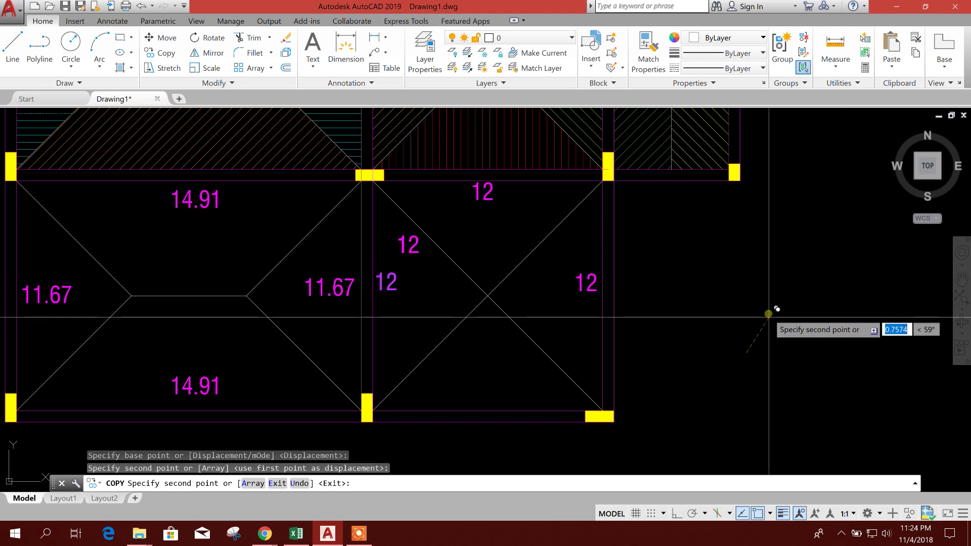
middle_click(706, 355)
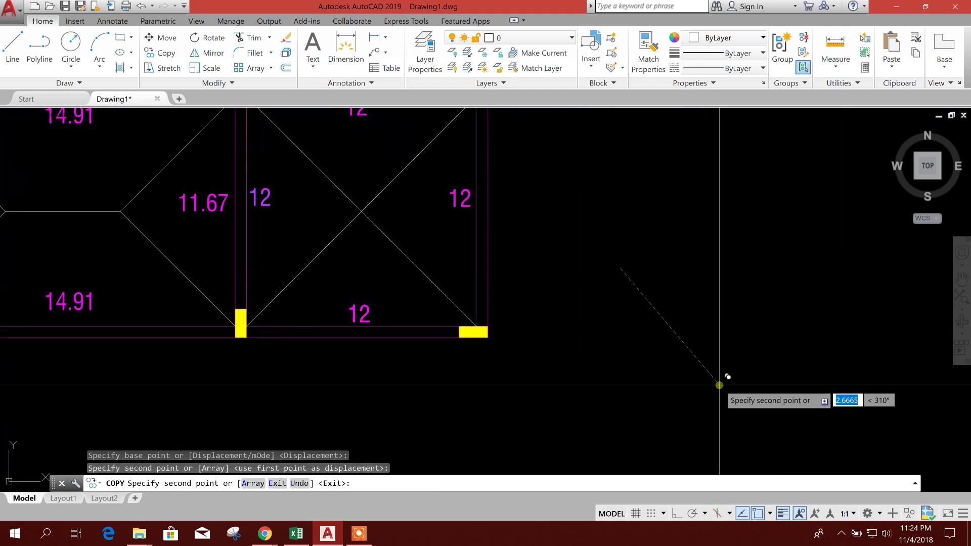
click(721, 381)
key(Escape)
Check slab S3 on the beam layout plan, then switch to Excel and set the slab thickness in E2 to 0.18 m.
scroll(571, 325, down, 3)
middle_click(548, 298)
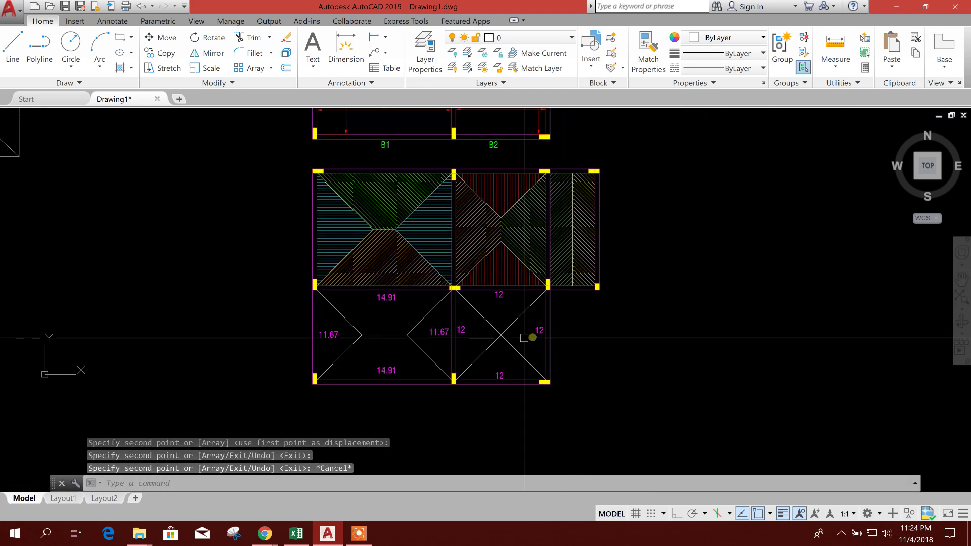
middle_click(401, 166)
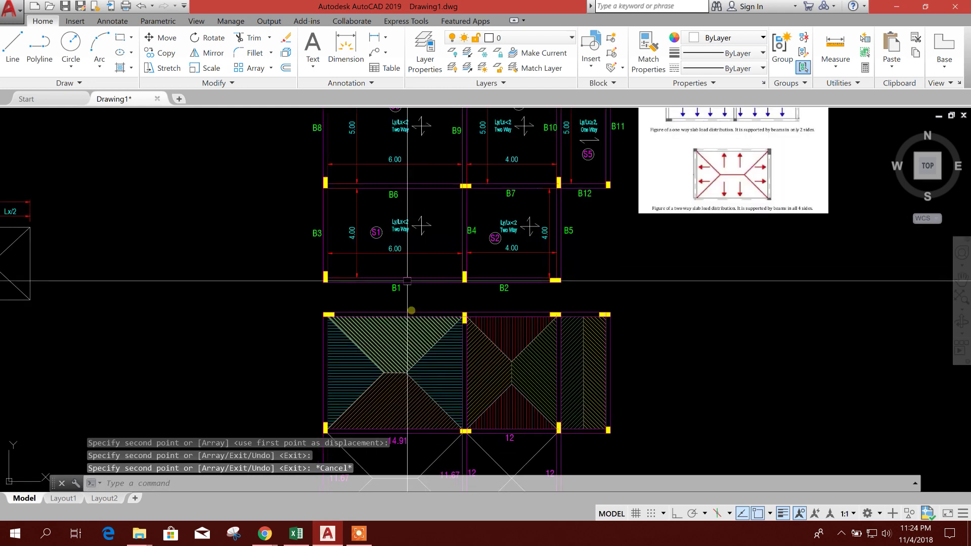
middle_click(402, 171)
scroll(400, 247, up, 2)
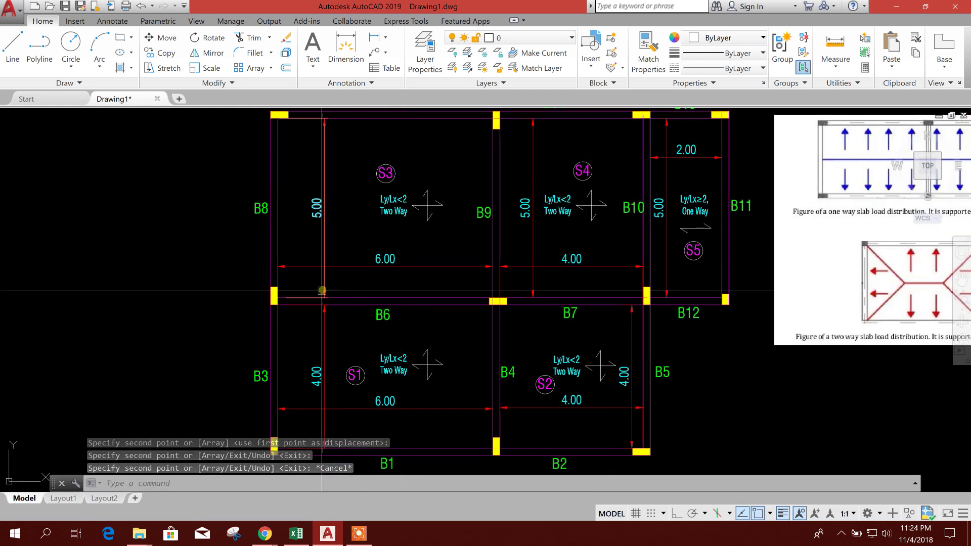
middle_click(336, 184)
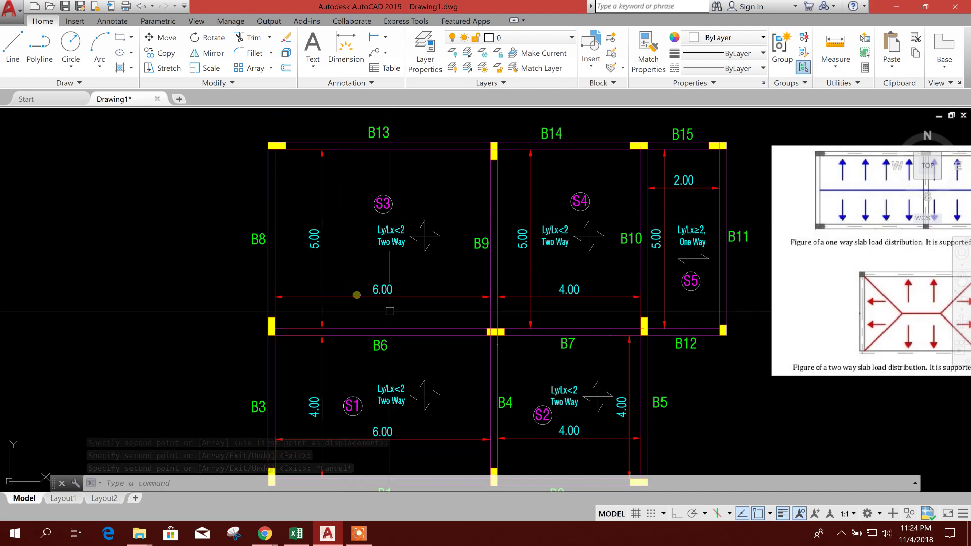
click(296, 535)
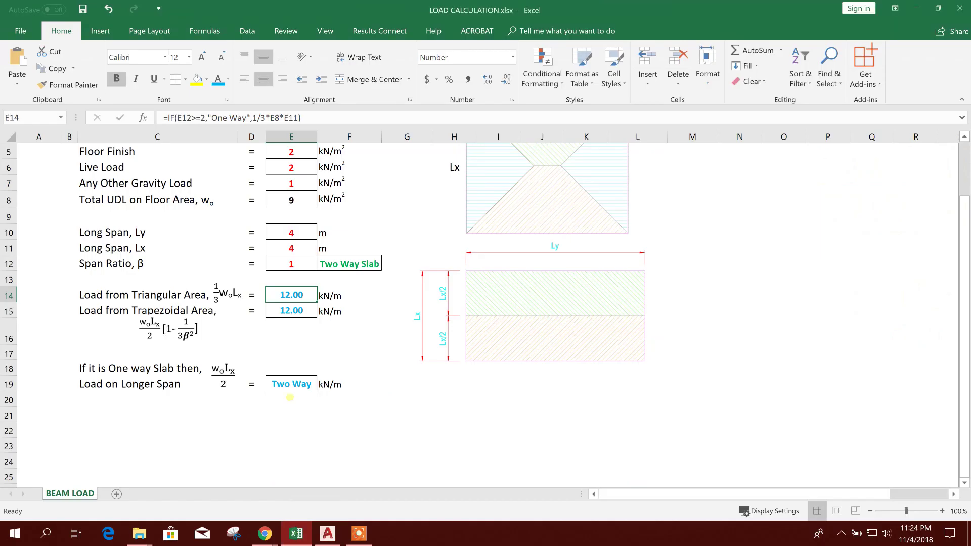
click(303, 174)
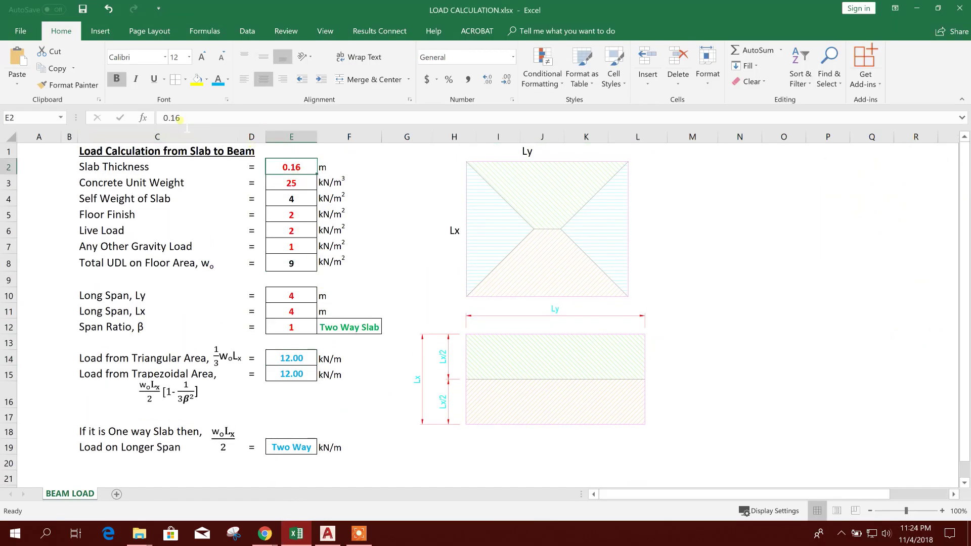
drag(187, 126, 205, 127)
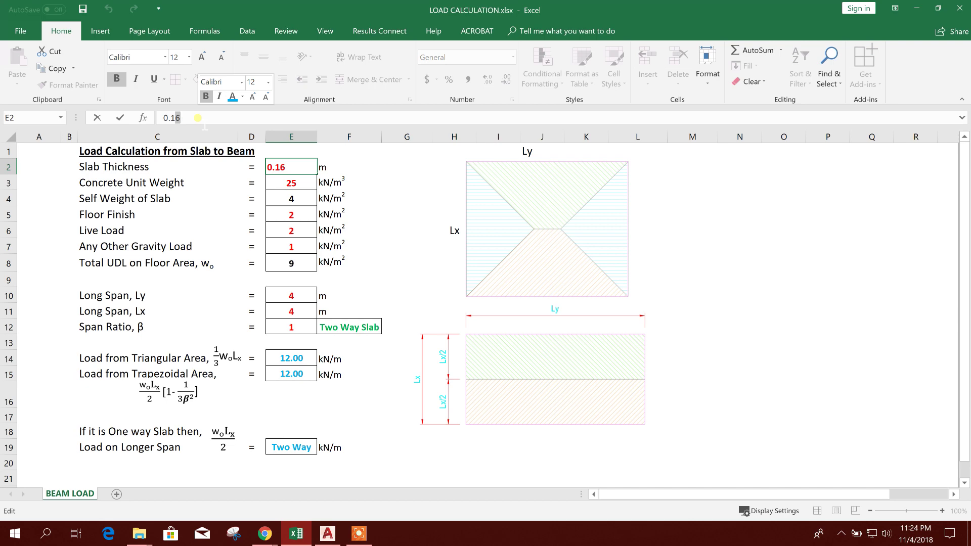
key(Return)
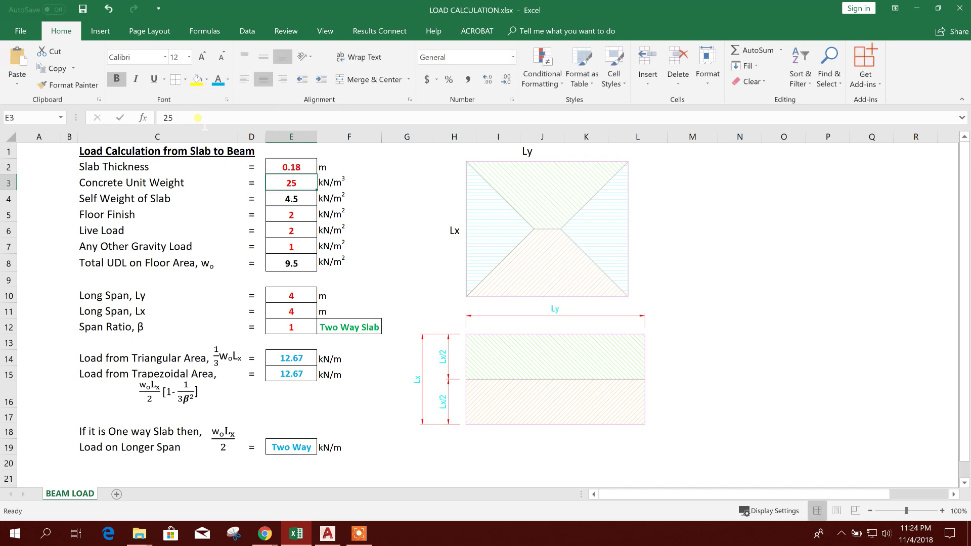
Change the font colour of the span ratio in E12 to black.
scroll(373, 273, down, 2)
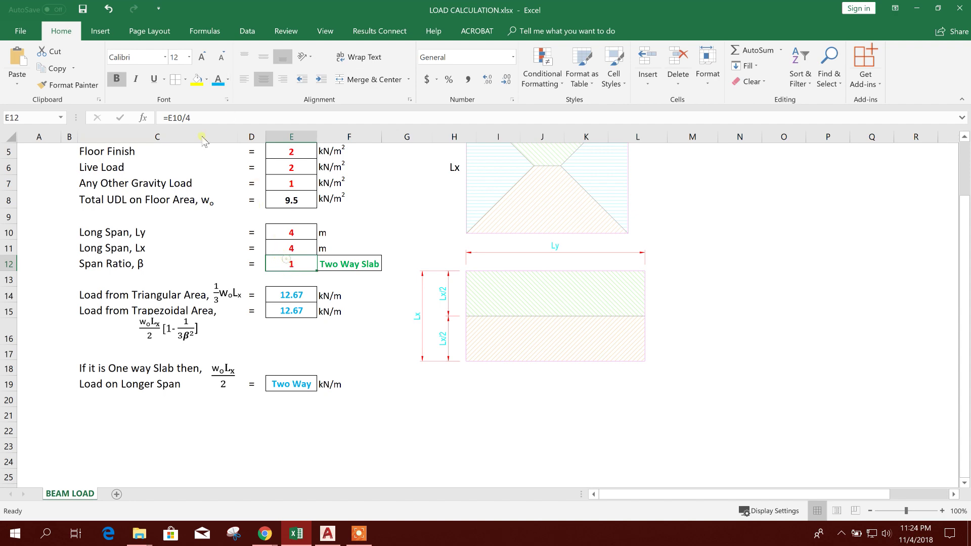
click(227, 80)
click(239, 95)
click(404, 324)
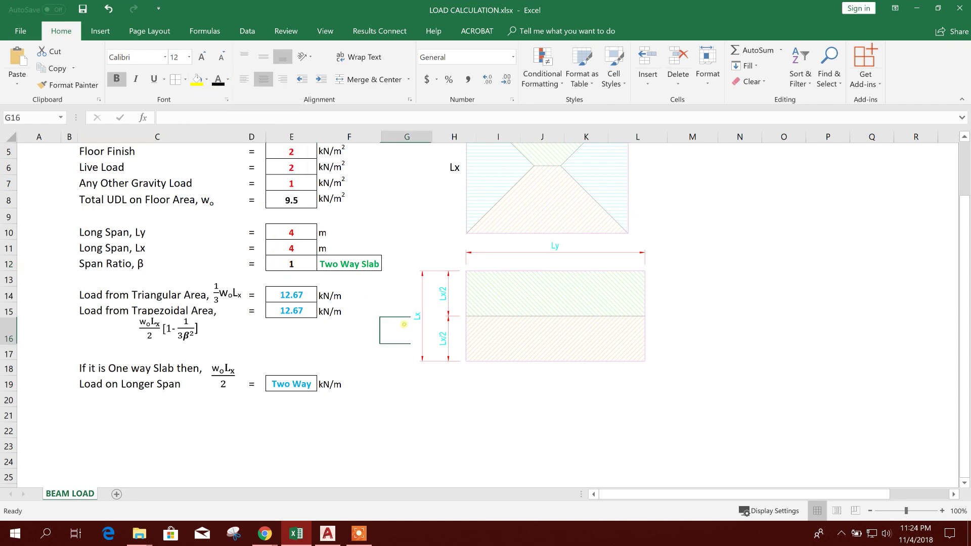
Set span Ly in E10 to 6 m and span Lx in E11 to 5 m for slab S3.
click(305, 233)
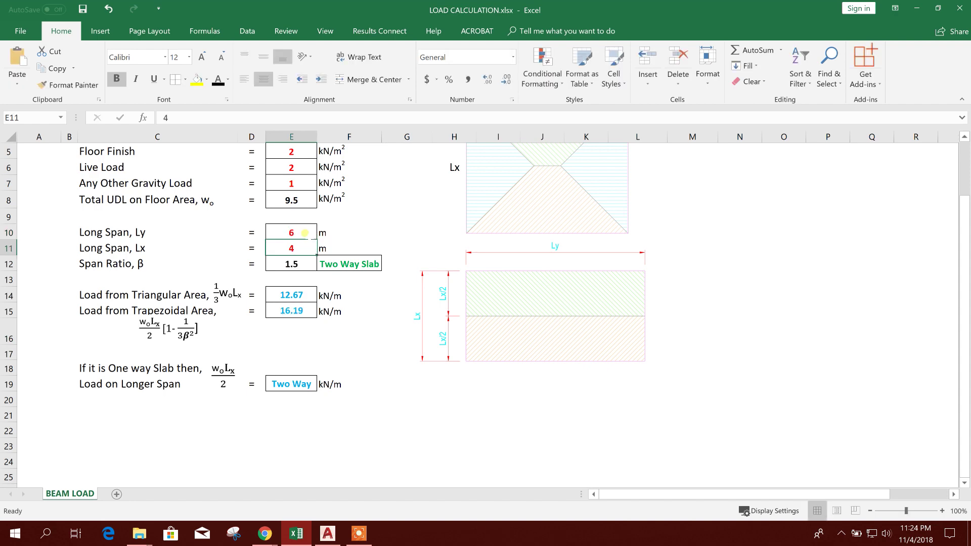
text(5)
key(Return)
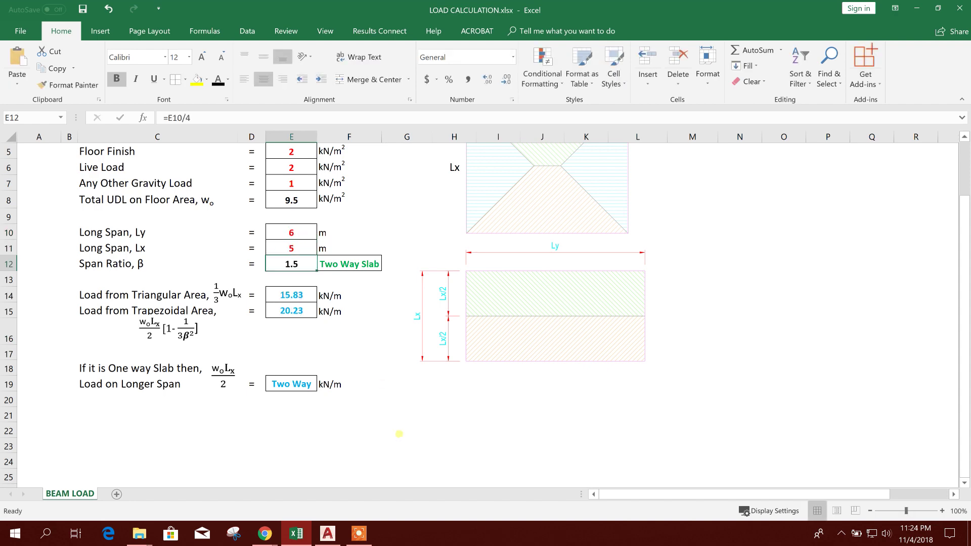
click(399, 433)
click(296, 267)
click(395, 399)
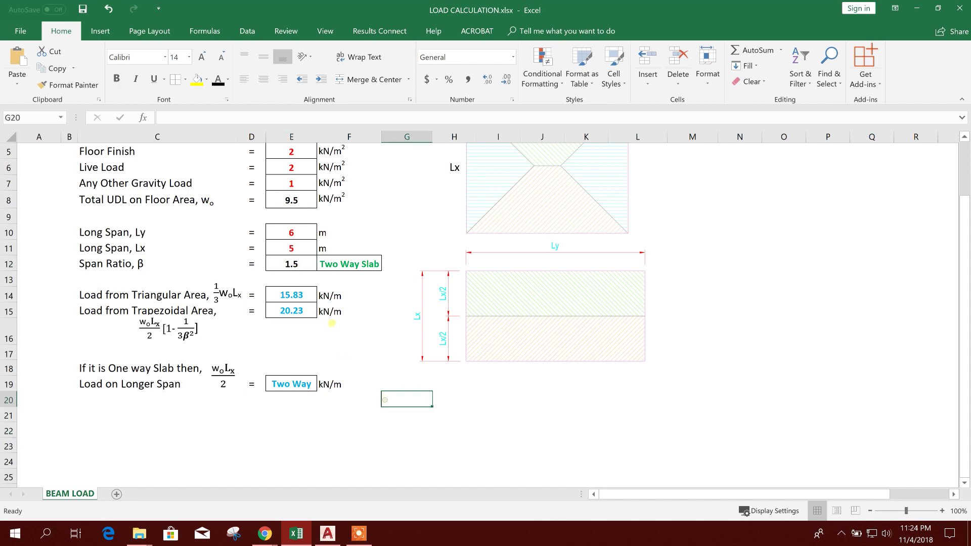
Correct the span ratio formula in E12 to =E10/E11.
click(298, 233)
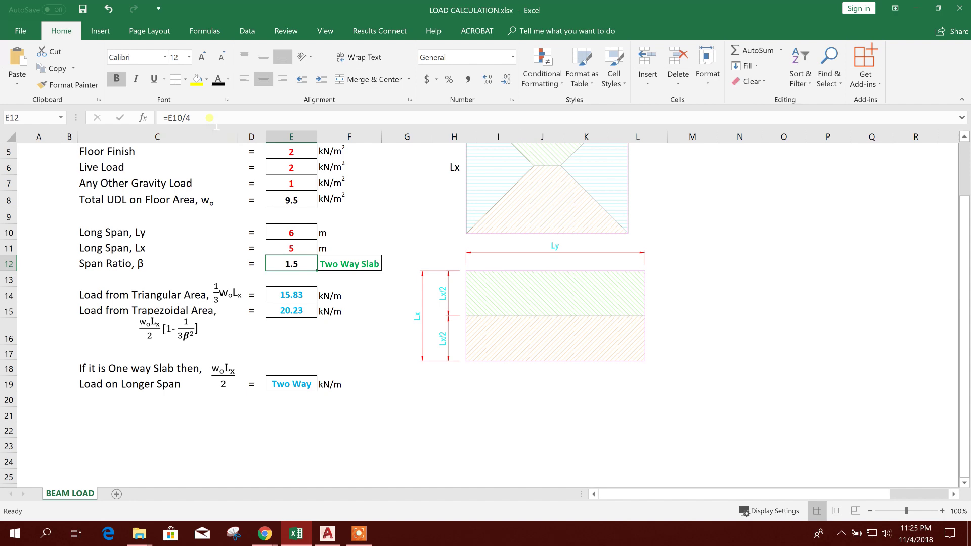
click(210, 118)
double_click(188, 118)
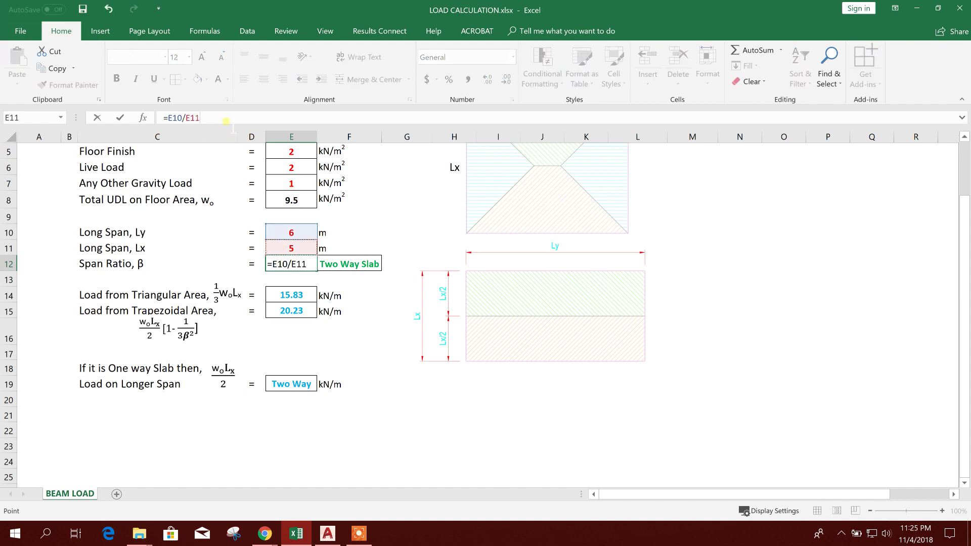
key(Return)
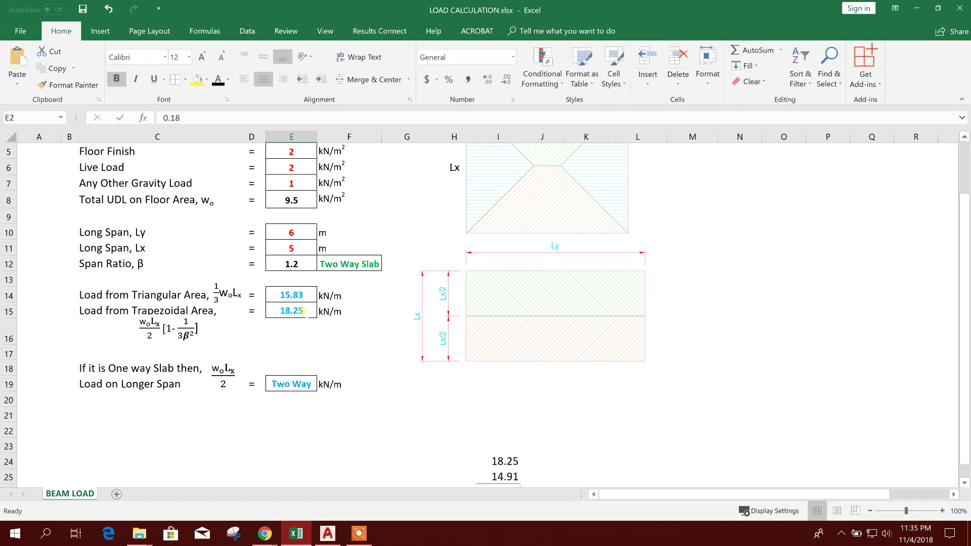
Switch to AutoCAD and delete the hatch in slab S3's lower trapezoidal area.
click(327, 534)
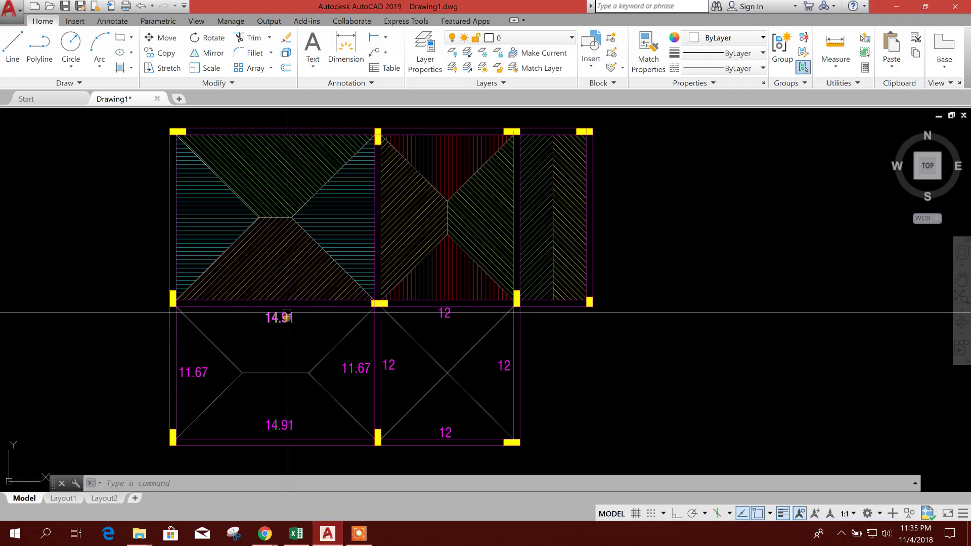
click(263, 289)
key(Delete)
Copy the 14.91 label from slab S1's upper trapezoid into slab S3's lower trapezoidal area.
click(284, 317)
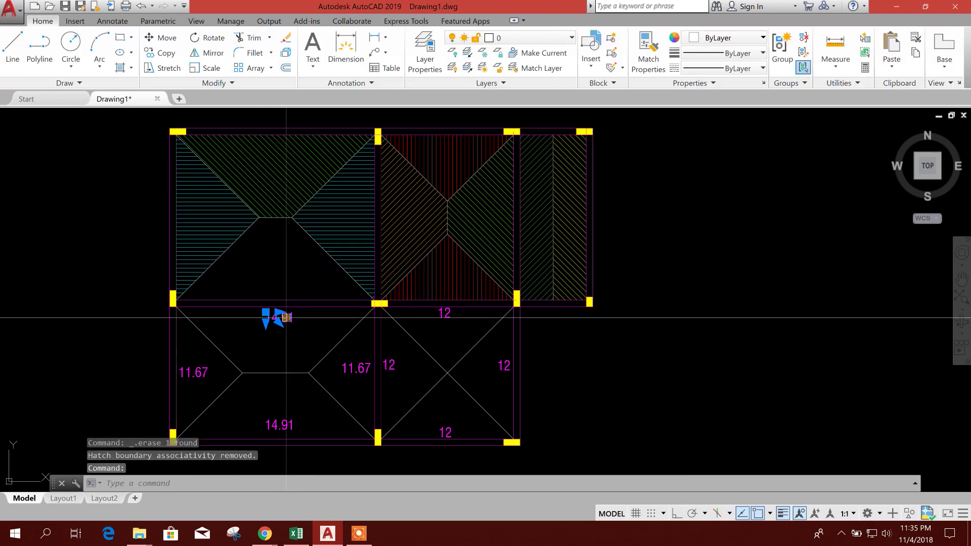
click(165, 55)
click(284, 314)
scroll(273, 326, up, 2)
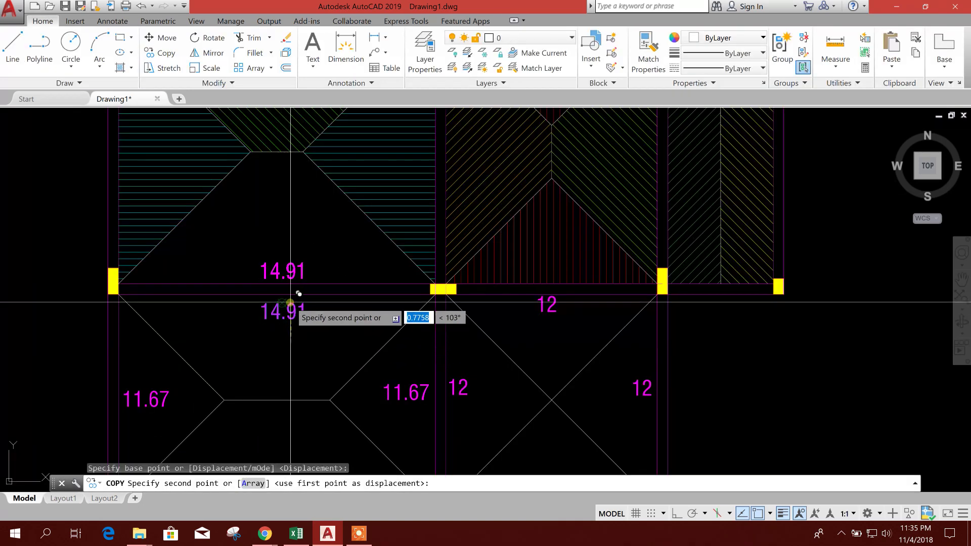
click(277, 289)
key(Escape)
Change the copied label in slab S3's lower trapezoidal area to 18.25.
double_click(279, 268)
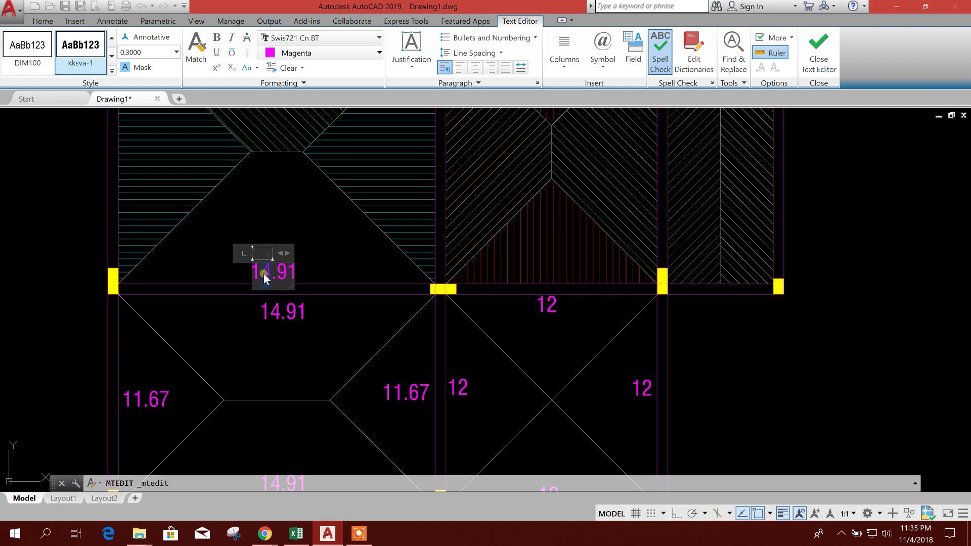
text(8.25)
key(Escape)
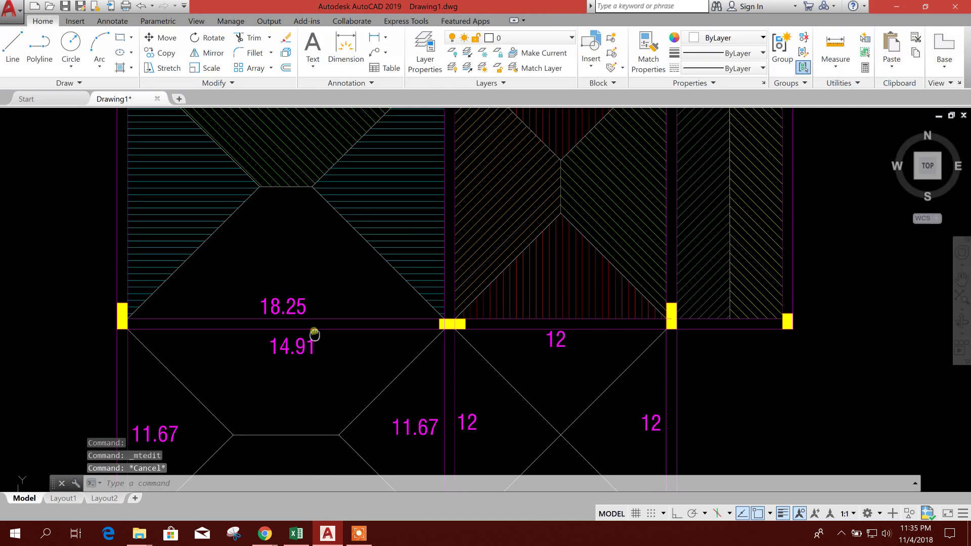
Delete the hatch in slab S3's left triangular area and check the triangular area load in Excel before returning to AutoCAD.
click(217, 256)
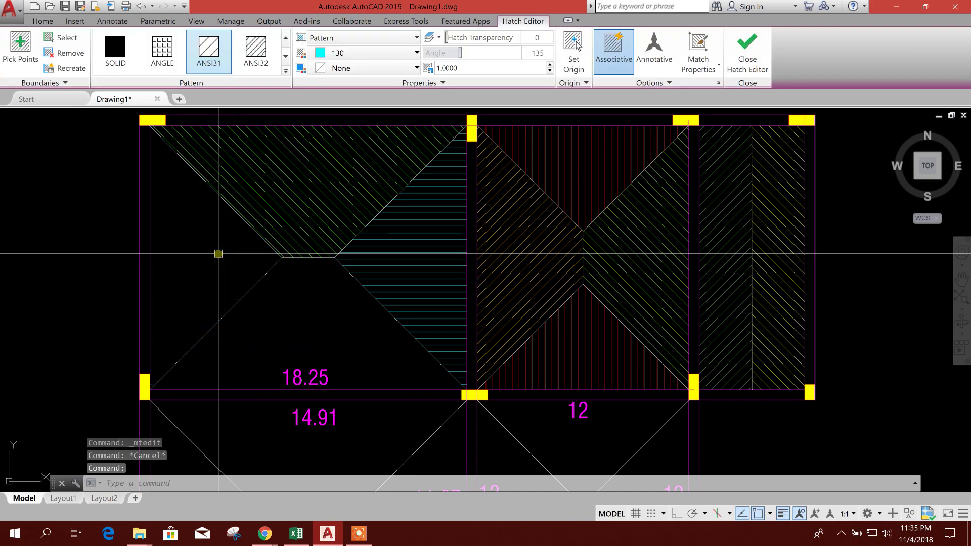
key(Delete)
click(297, 535)
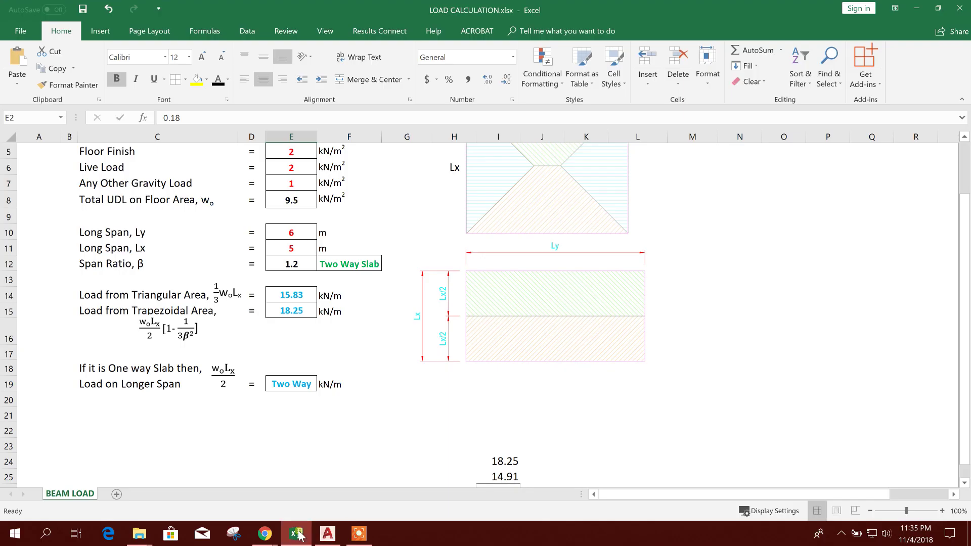
click(298, 534)
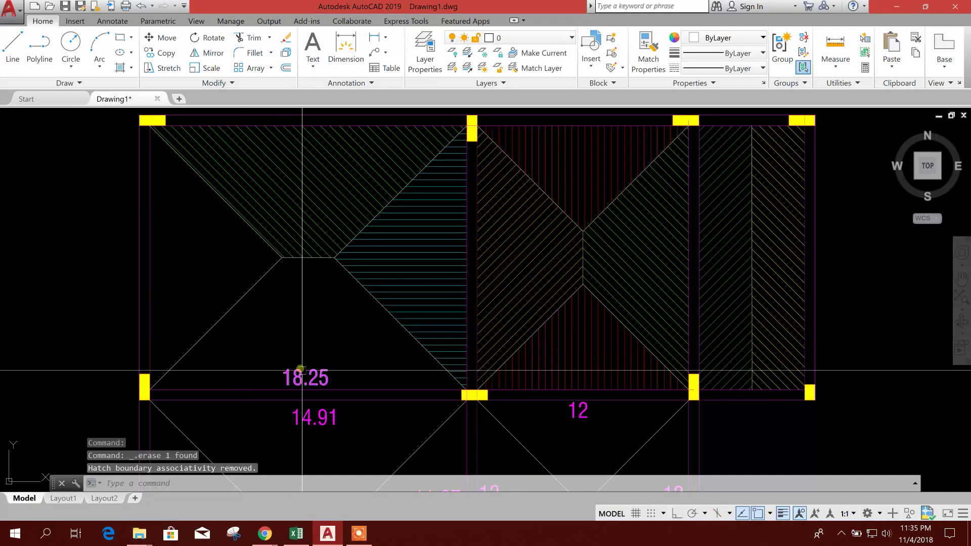
Copy the 18.25 label from slab S3's lower trapezoid into its left triangular area.
click(170, 53)
click(306, 385)
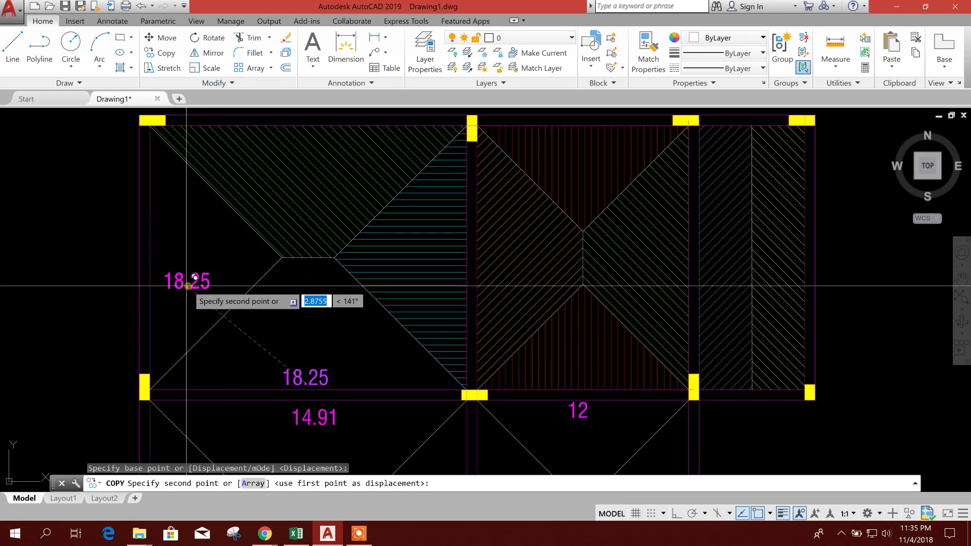
click(165, 277)
key(Escape)
Change the copied label in slab S3's left triangular area to 15.83.
double_click(165, 278)
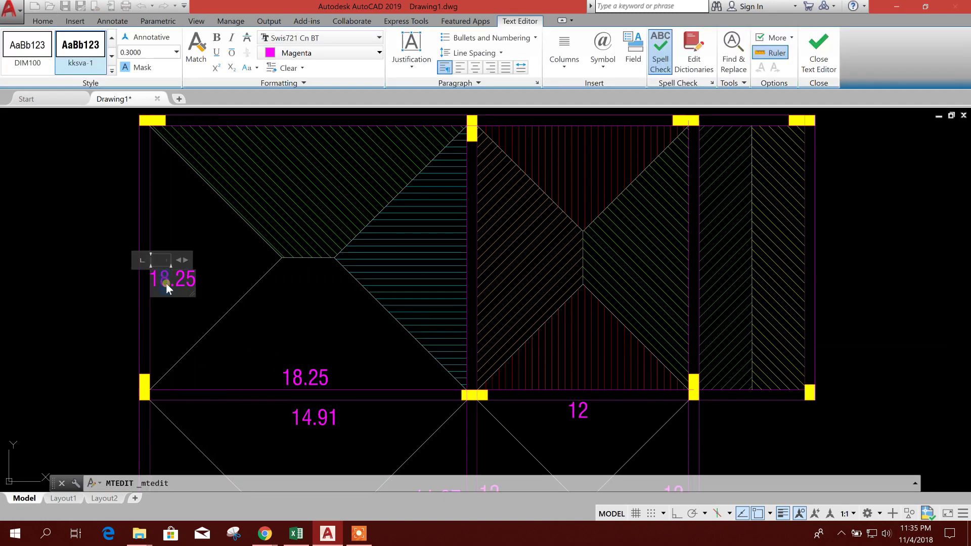
text(5.8)
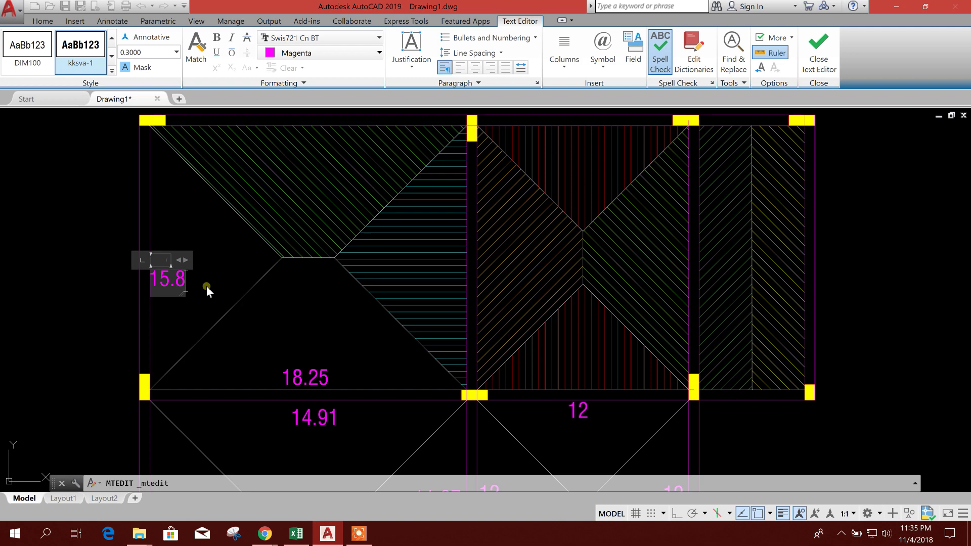
text(3)
click(242, 295)
Delete the hatches in slab S3's right triangular and upper trapezoidal areas.
scroll(303, 318, down, 3)
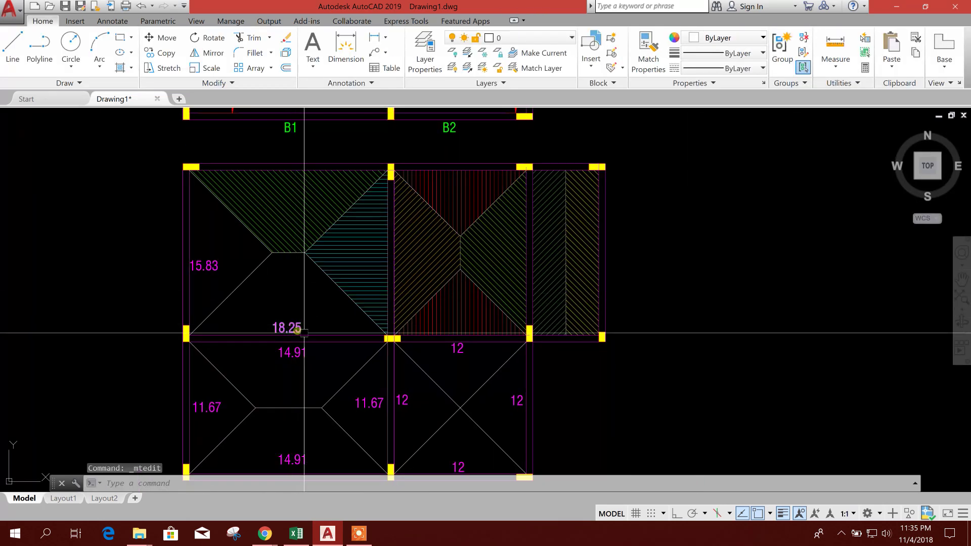
click(342, 274)
key(Delete)
click(288, 255)
key(Delete)
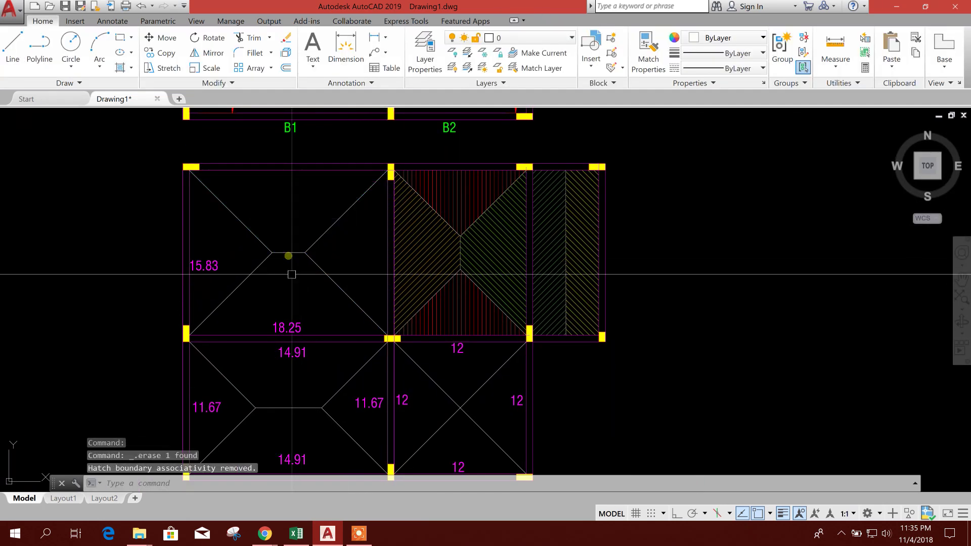
Copy the 18.25 label from slab S3's lower trapezoid into its upper trapezoidal area.
click(286, 326)
click(162, 53)
click(286, 322)
scroll(289, 211, up, 2)
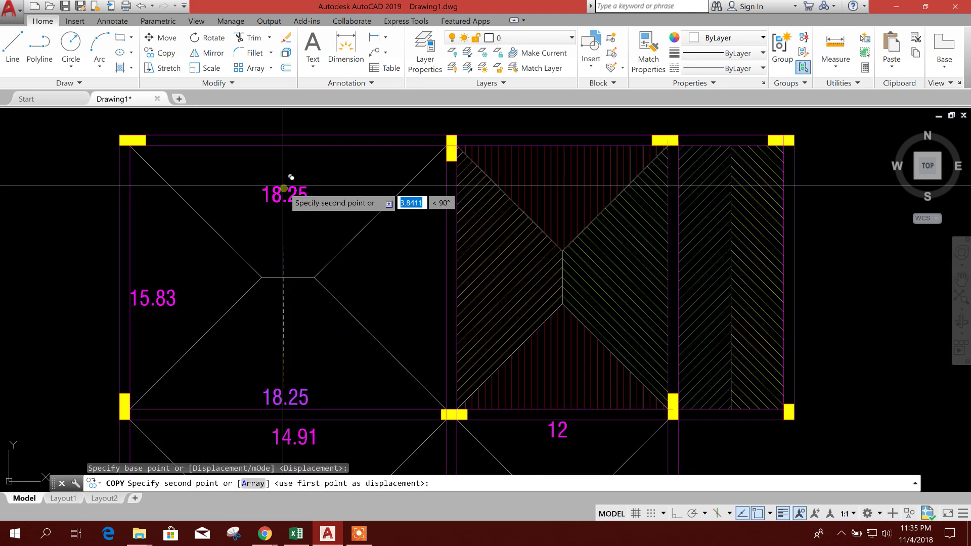
scroll(282, 186, up, 1)
click(274, 151)
scroll(283, 167, down, 1)
key(Escape)
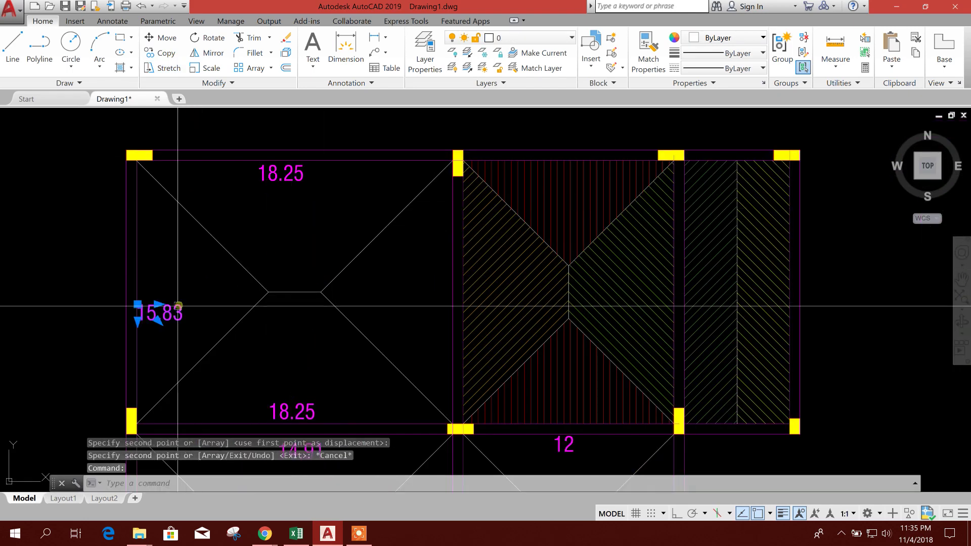
Copy the 15.83 label from slab S3's left triangle into its right triangular area.
text(co)
key(Return)
click(178, 319)
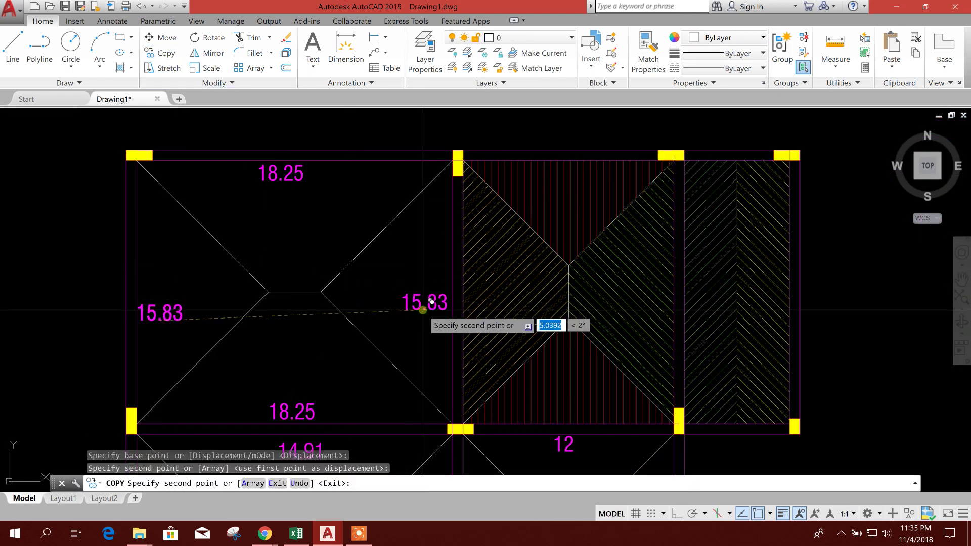
scroll(422, 310, down, 3)
key(Escape)
Examine slab S4's spans and slab type on the beam plan and its hatched load areas below.
drag(347, 296, 320, 372)
scroll(353, 300, up, 2)
scroll(319, 372, down, 2)
drag(307, 409, 330, 302)
drag(349, 264, 326, 338)
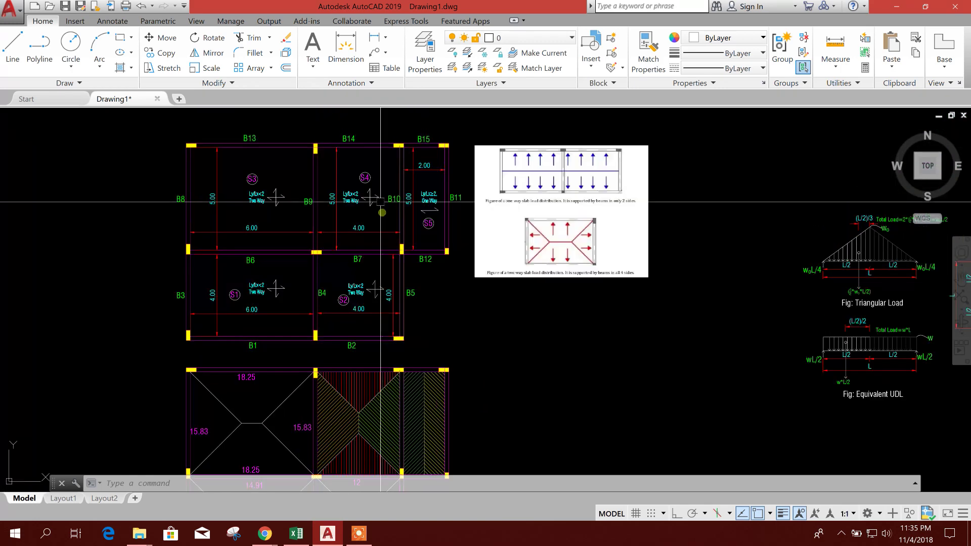
scroll(381, 201, up, 4)
scroll(366, 214, down, 1)
scroll(329, 147, up, 5)
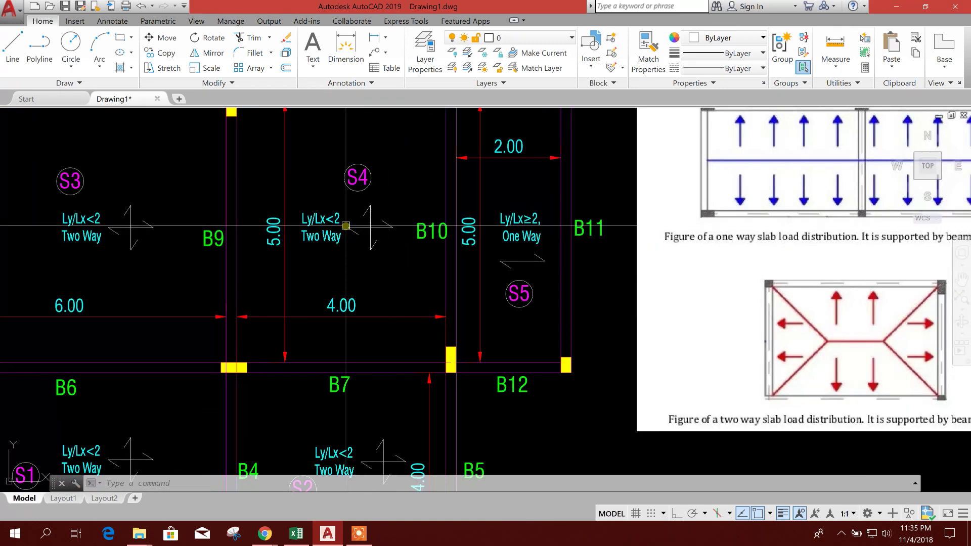
scroll(380, 178, down, 2)
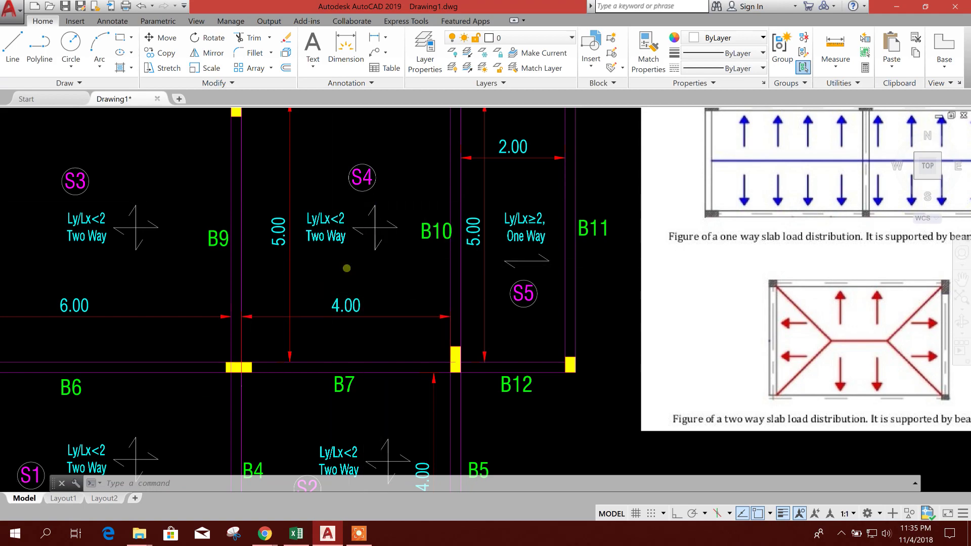
scroll(346, 268, down, 6)
scroll(383, 330, up, 5)
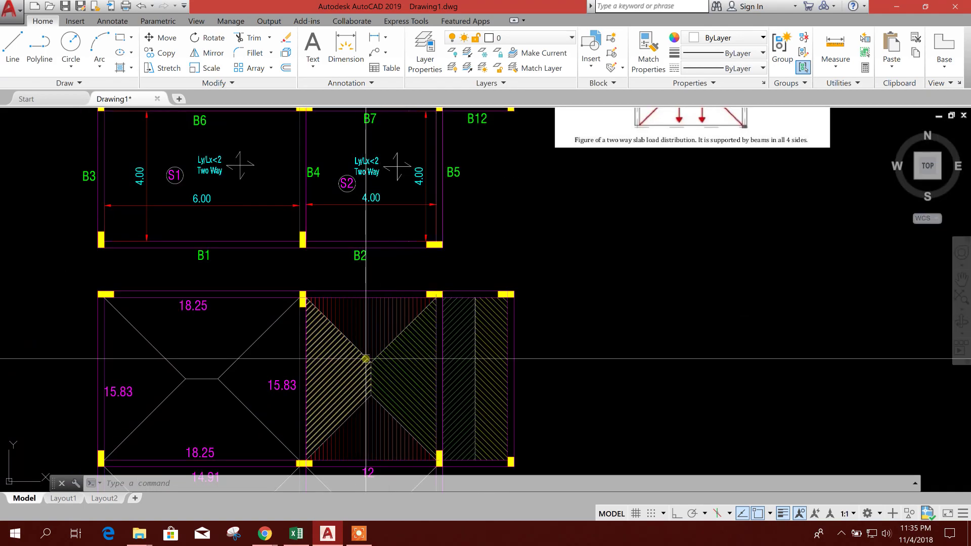
drag(366, 359, 371, 304)
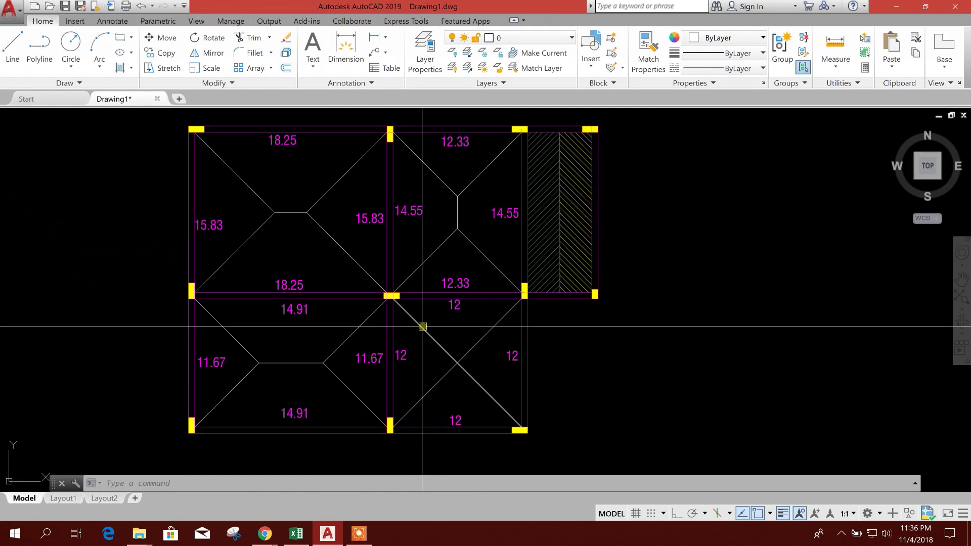
Review slab S4's load labels and examine slab S5's spans, slab type and hatched strips on the plan.
drag(450, 254, 438, 306)
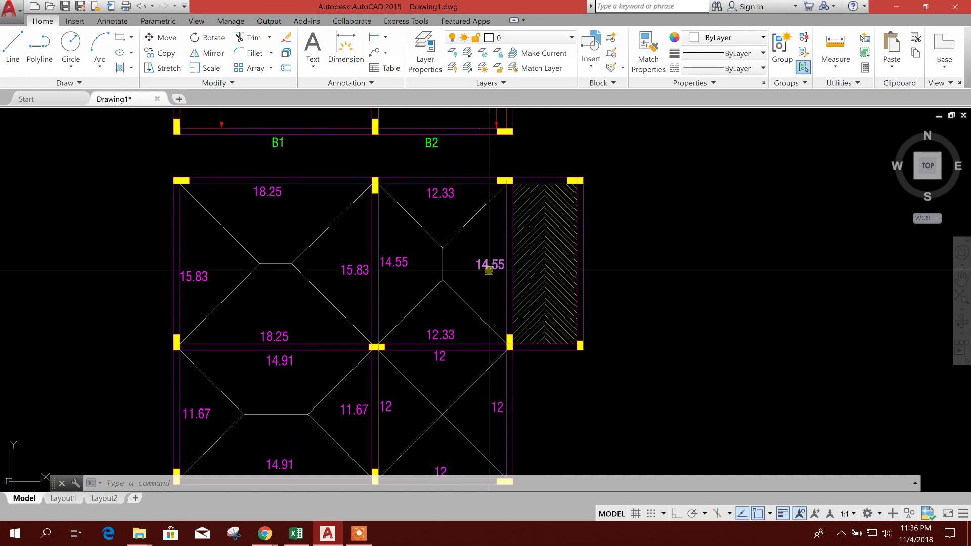
scroll(455, 295, up, 2)
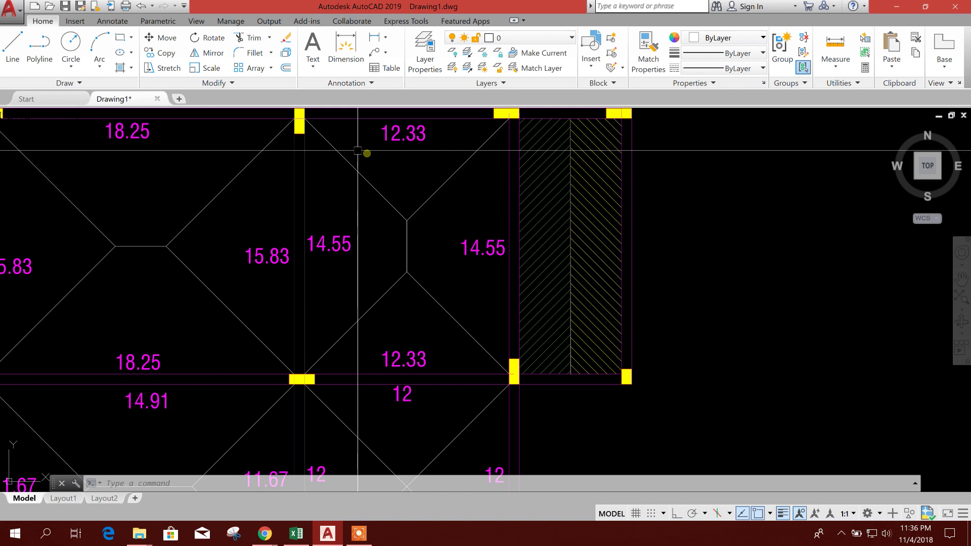
scroll(401, 265, down, 2)
drag(433, 218, 420, 357)
scroll(420, 354, down, 2)
drag(418, 129, 402, 238)
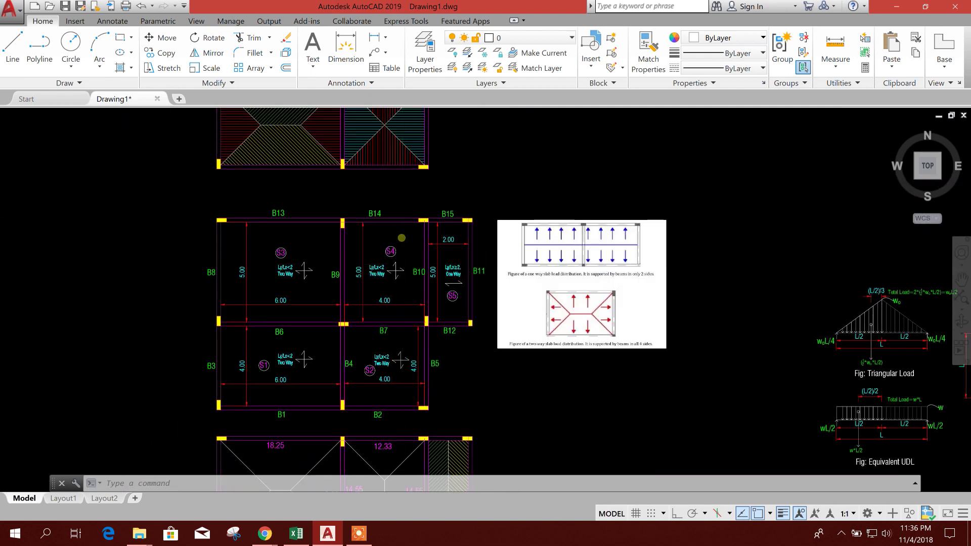
scroll(401, 238, up, 3)
scroll(338, 259, down, 3)
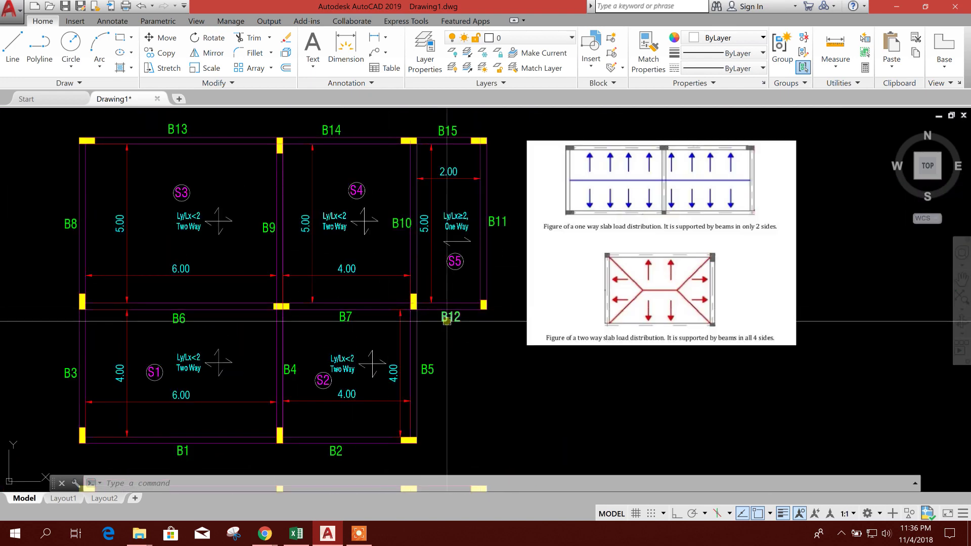
scroll(459, 287, up, 3)
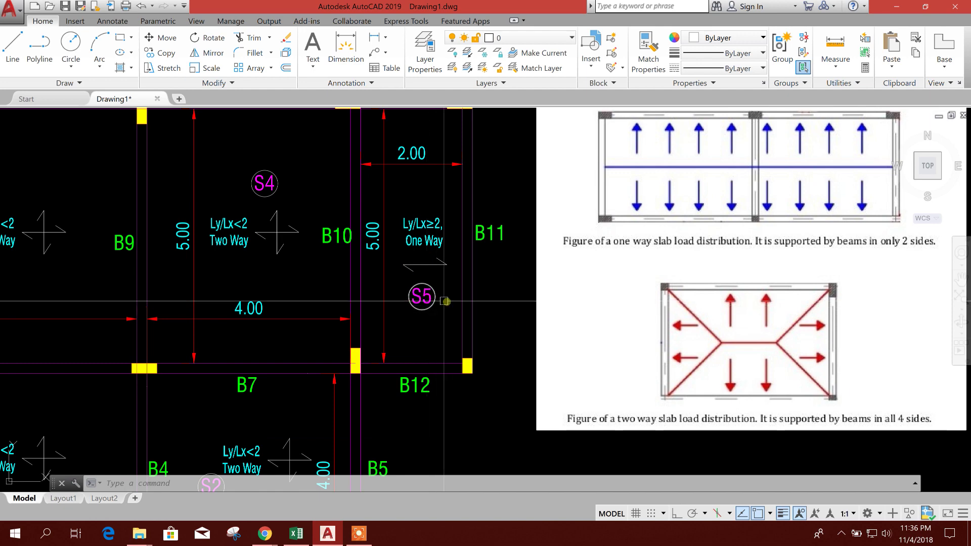
scroll(445, 301, down, 3)
scroll(418, 386, up, 3)
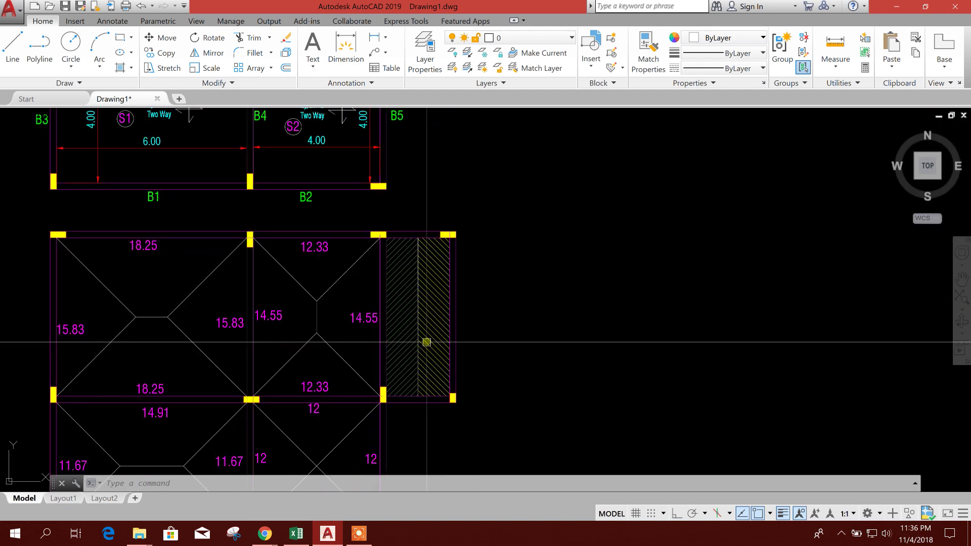
scroll(427, 342, down, 2)
scroll(419, 422, up, 2)
Switch to Excel and set the slab thickness to 0.14 m for slab S5.
click(296, 534)
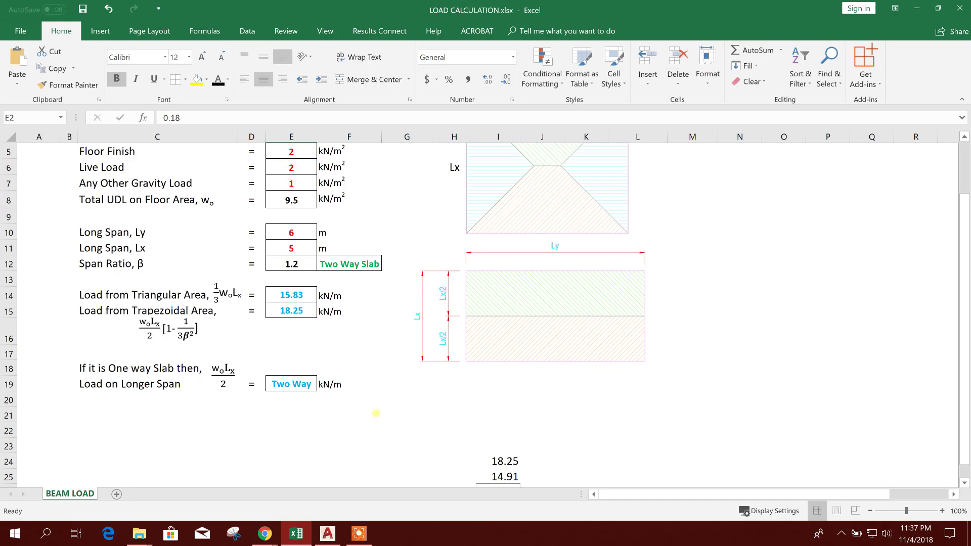
scroll(402, 303, up, 2)
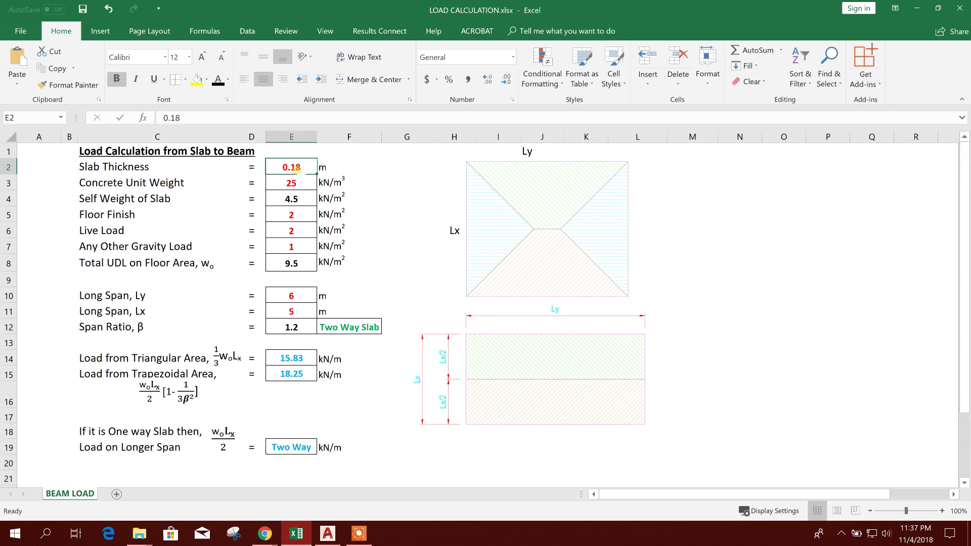
text(0.14)
key(Return)
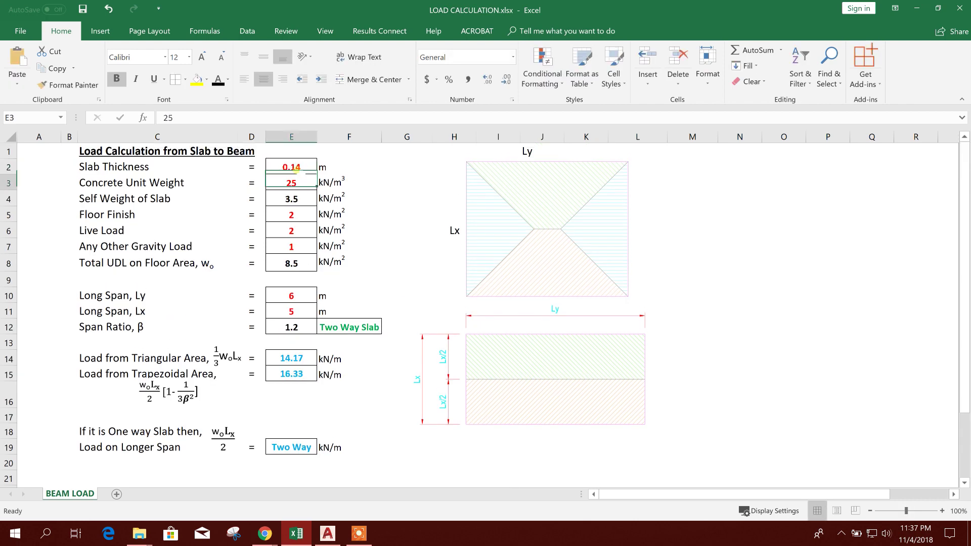
Switch to AutoCAD and check slab S5's spans and its two hatched load strips.
click(329, 535)
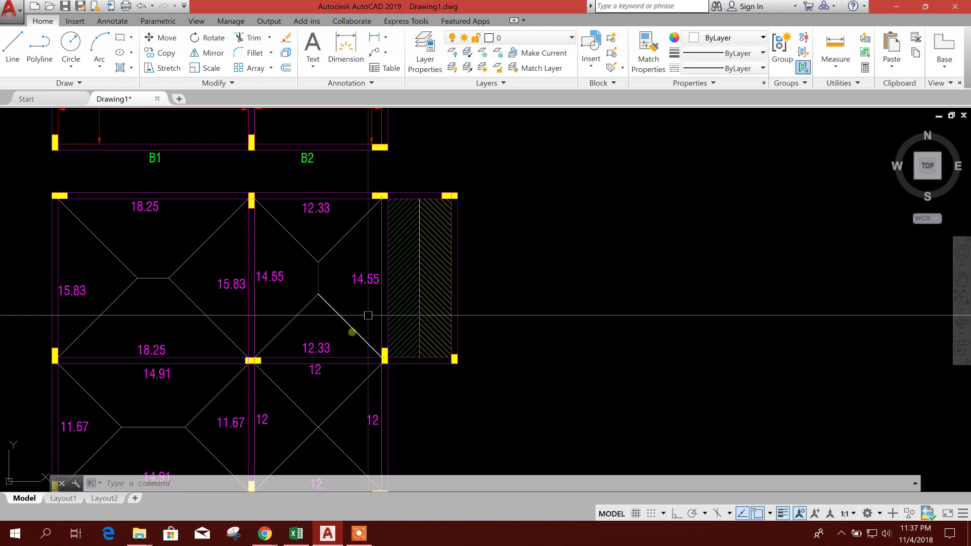
drag(433, 277, 424, 439)
mouse_move(420, 217)
mouse_down()
mouse_move(406, 371)
mouse_move(410, 214)
mouse_up()
scroll(403, 227, up, 1)
scroll(398, 218, down, 2)
scroll(374, 335, up, 2)
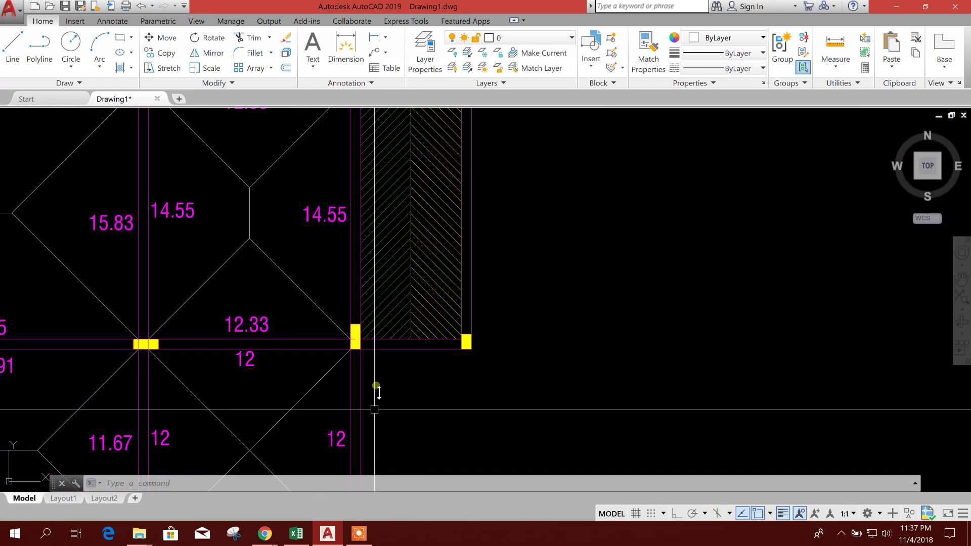
Switch to Excel and set slab S5's spans to Ly 5 m and Lx 2 m.
click(297, 536)
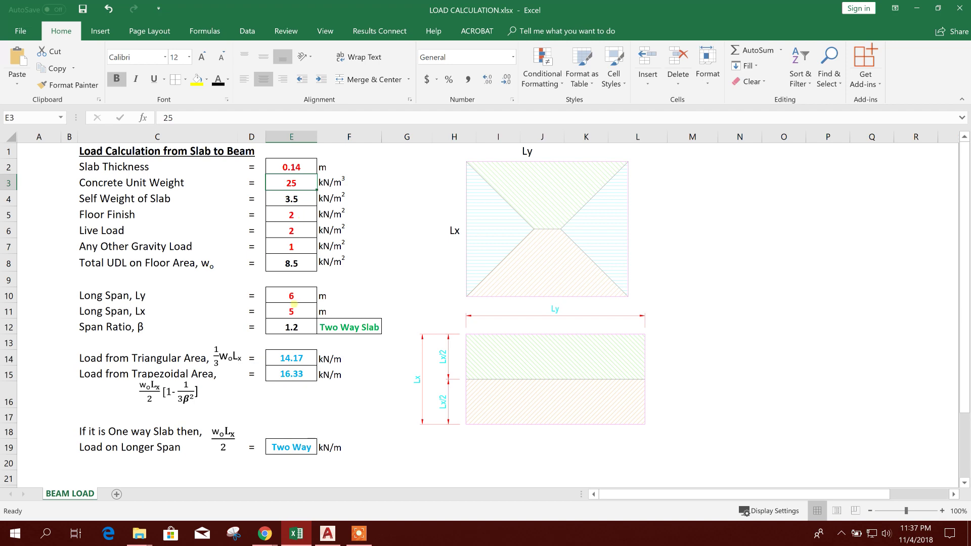
key(BackSpace)
text(5)
key(Return)
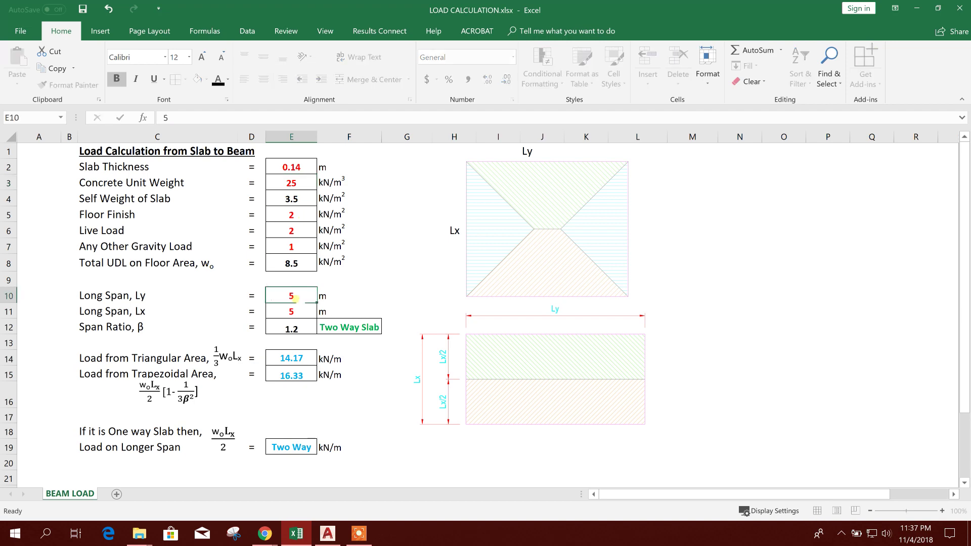
text(2)
key(Return)
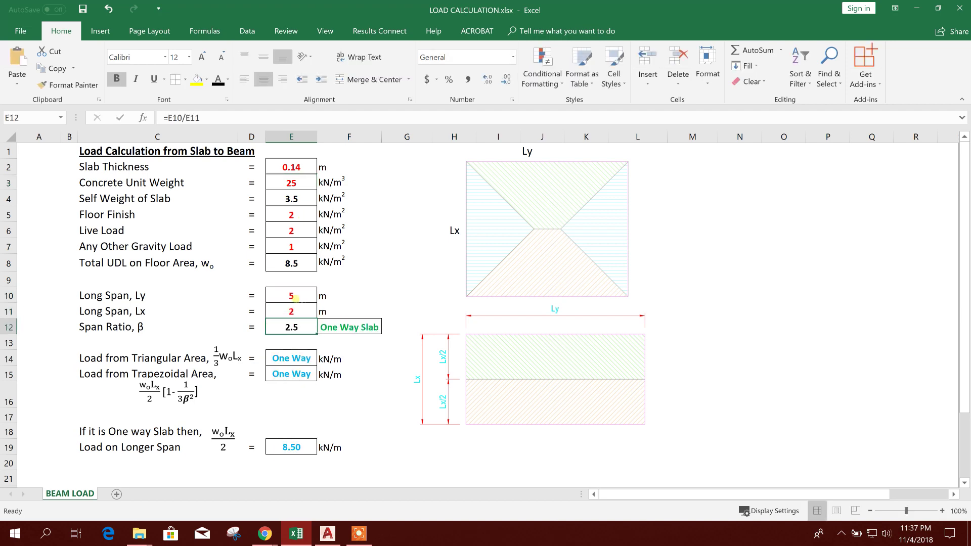
Examine the one-way slab load on the longer span and its formula, and return to AutoCAD.
scroll(303, 321, down, 1)
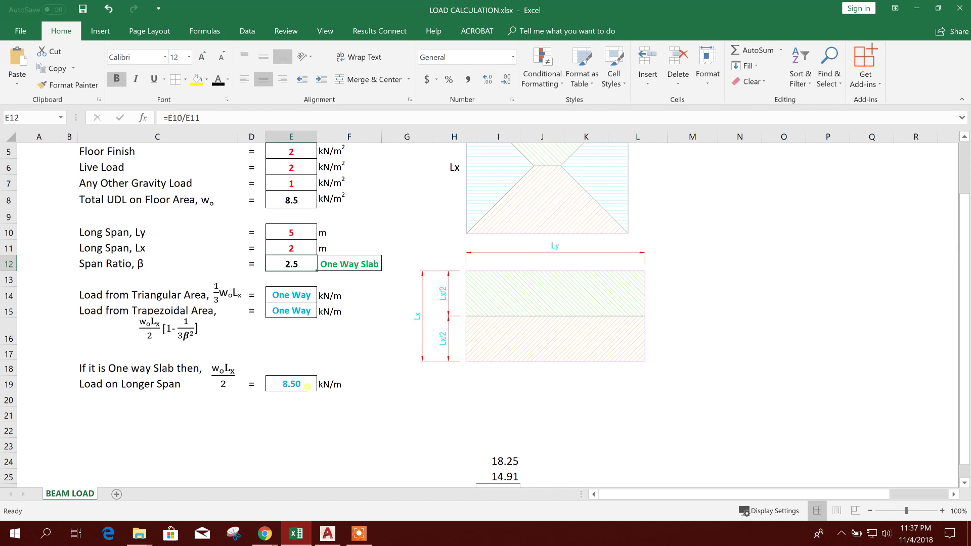
click(306, 386)
click(325, 425)
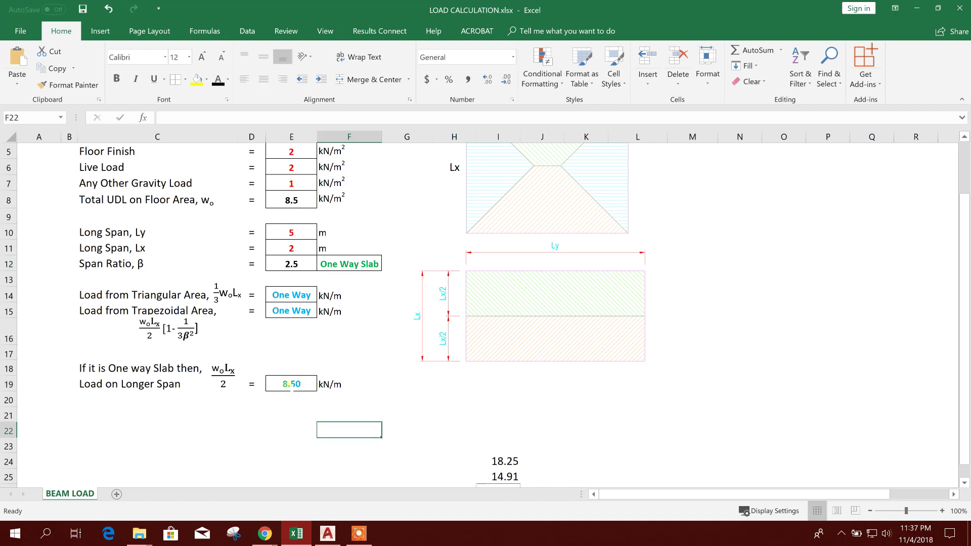
click(286, 384)
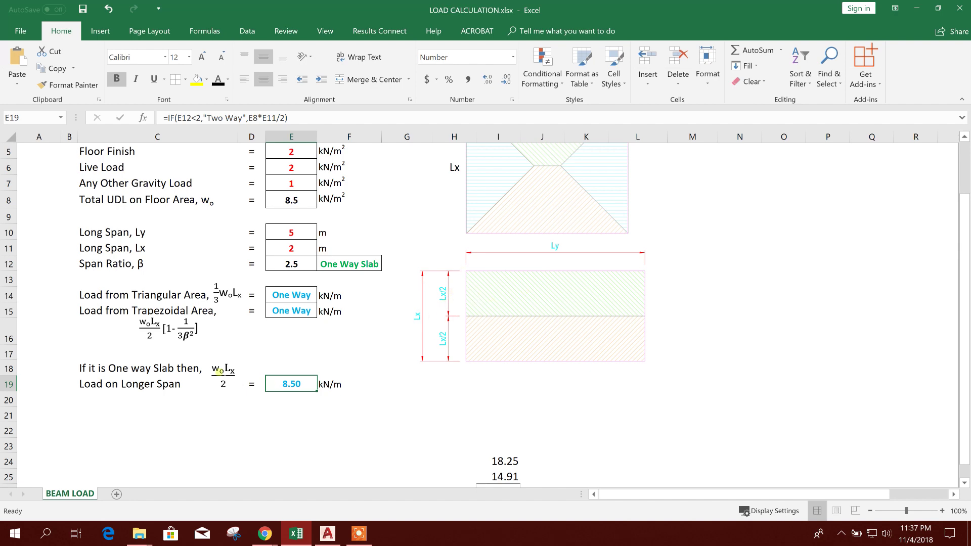
click(407, 414)
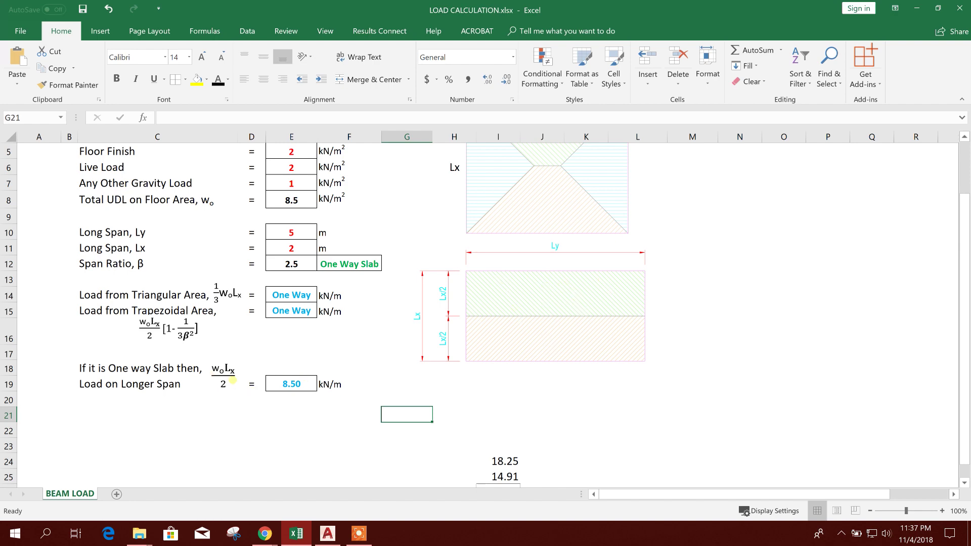
click(293, 386)
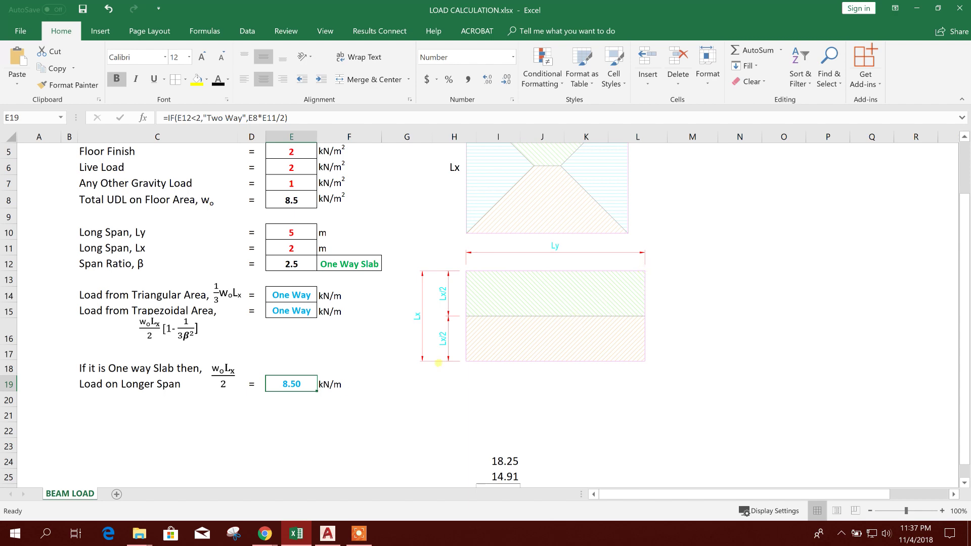
click(339, 392)
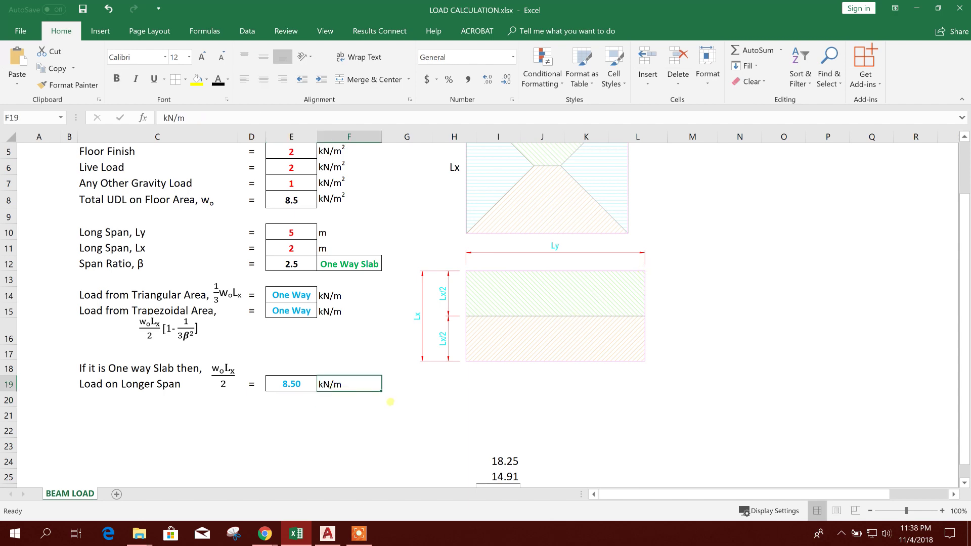
click(275, 386)
click(339, 434)
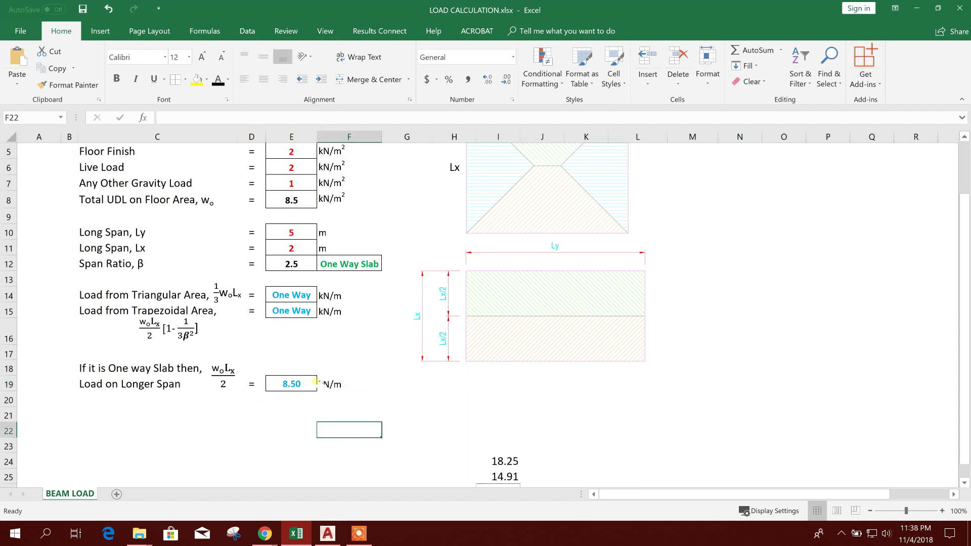
click(327, 534)
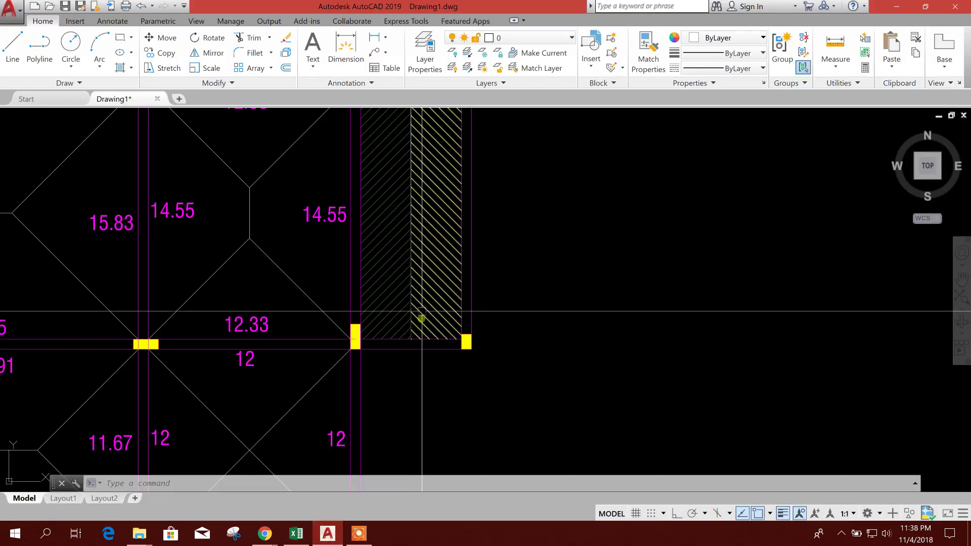
Delete the two hatched load strips from slab S5 in the load plan.
scroll(415, 253, down, 3)
click(422, 253)
click(413, 251)
key(Delete)
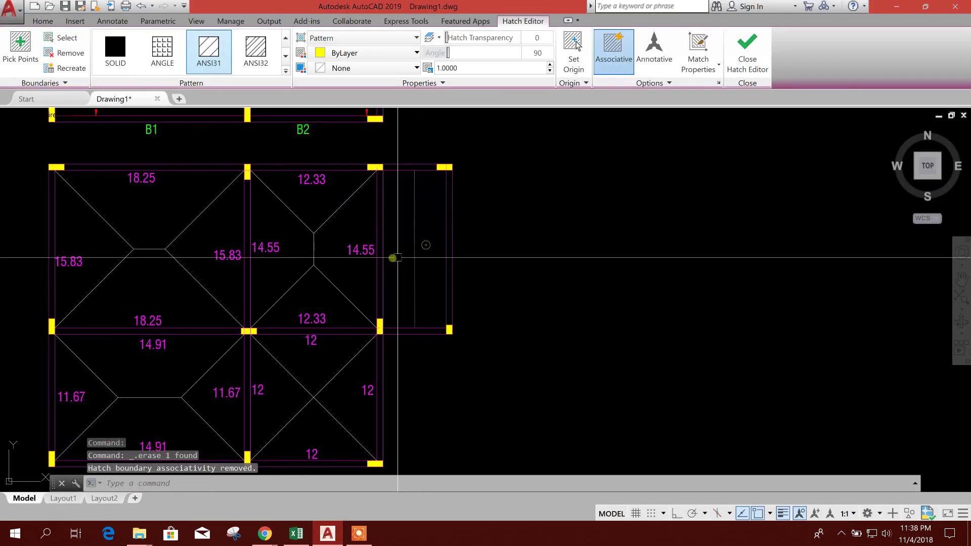
Copy the 14.55 load label across the shared beam into slab S5.
click(364, 254)
click(165, 52)
scroll(356, 218, up, 2)
click(366, 295)
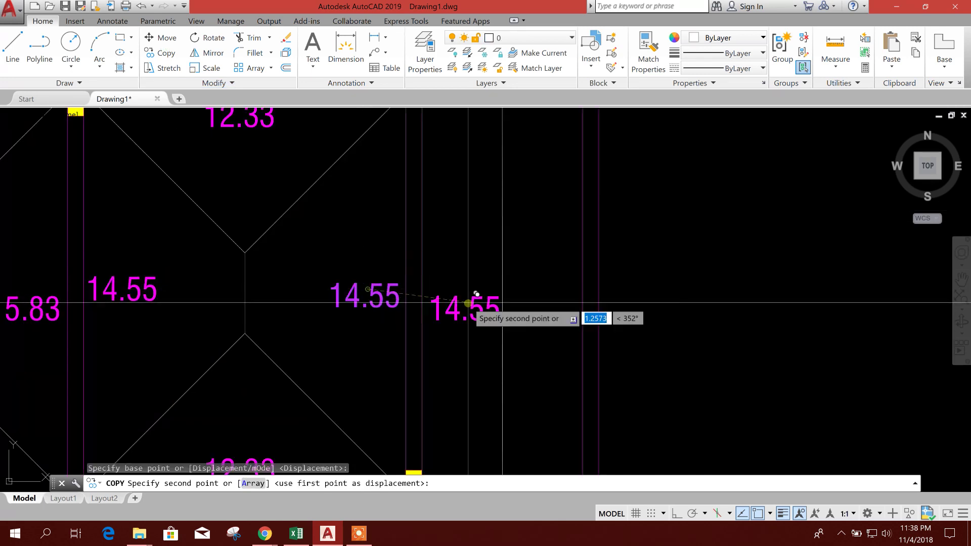
click(454, 296)
key(Escape)
Change the copied load label in slab S5 to 8.5.
double_click(452, 297)
drag(451, 296, 414, 303)
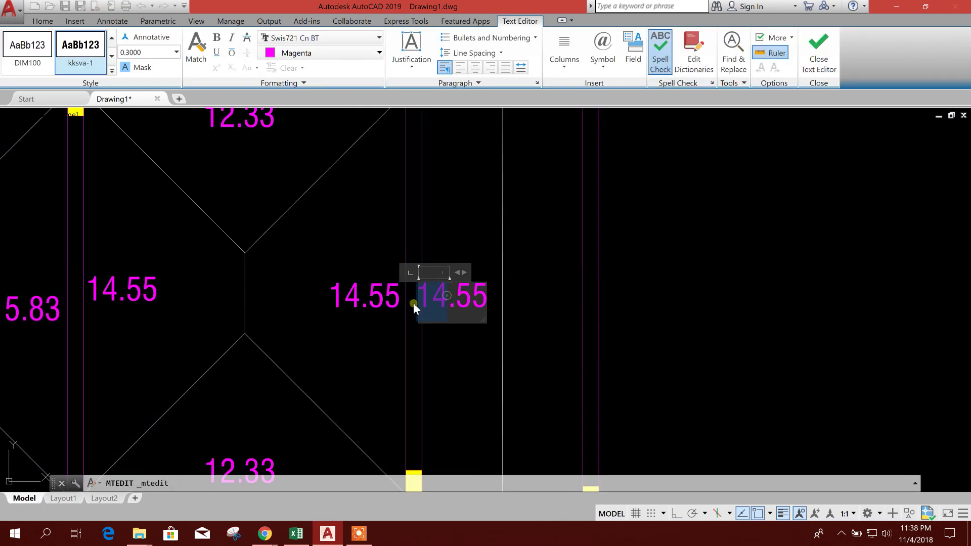
text(8)
click(456, 300)
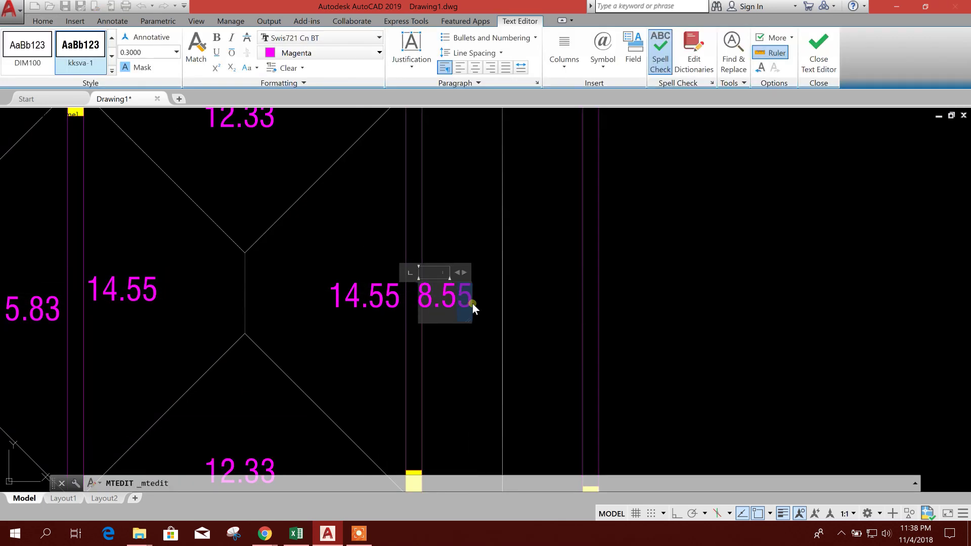
key(BackSpace)
click(482, 301)
Move the 8.5 label slightly so it sits just inside slab S5, clear of the shared beam.
click(448, 301)
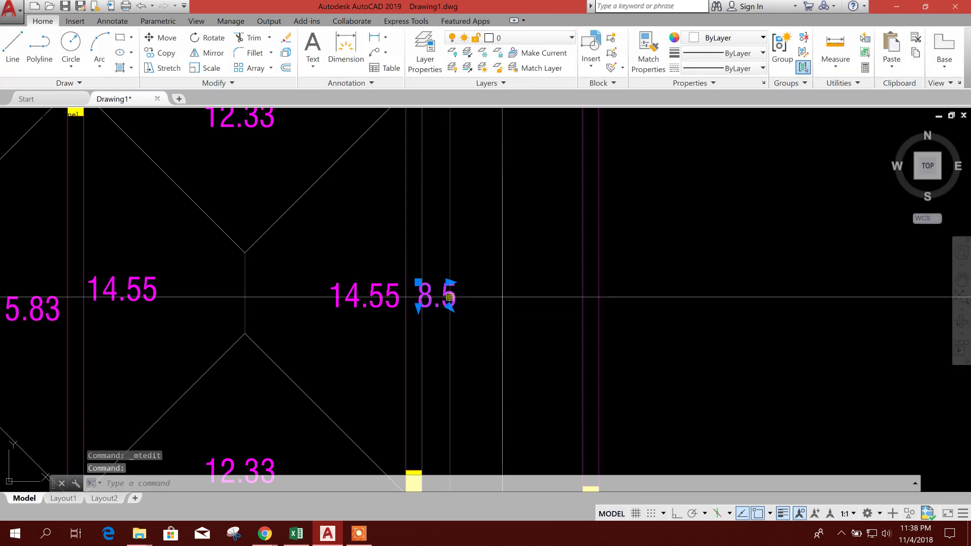
click(170, 40)
click(457, 227)
click(464, 221)
Copy the 8.5 label to the other half of slab S5, beside its outer long beam.
click(457, 279)
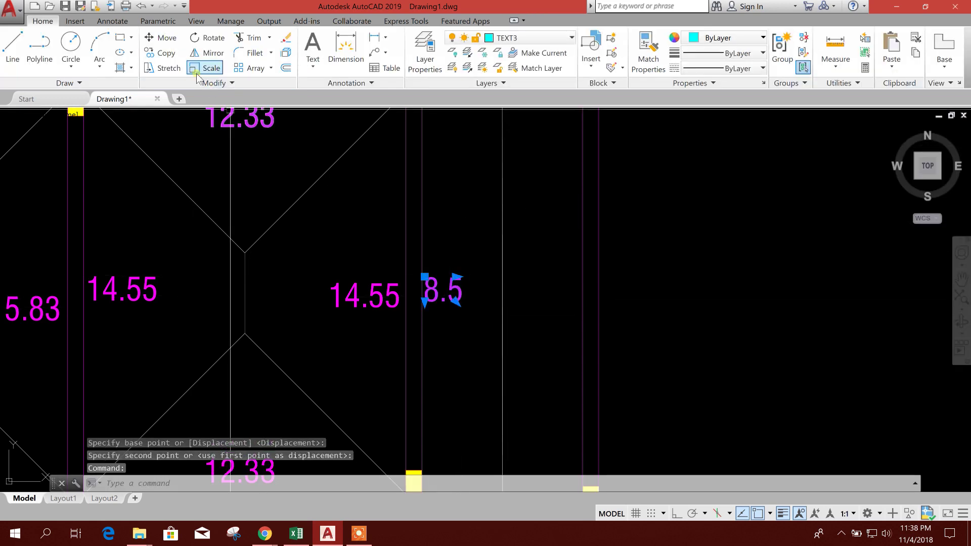
click(160, 52)
click(505, 297)
click(624, 291)
key(Escape)
Examine slab S5's beams and the load labels of all slabs across the load plan.
scroll(563, 336, down, 3)
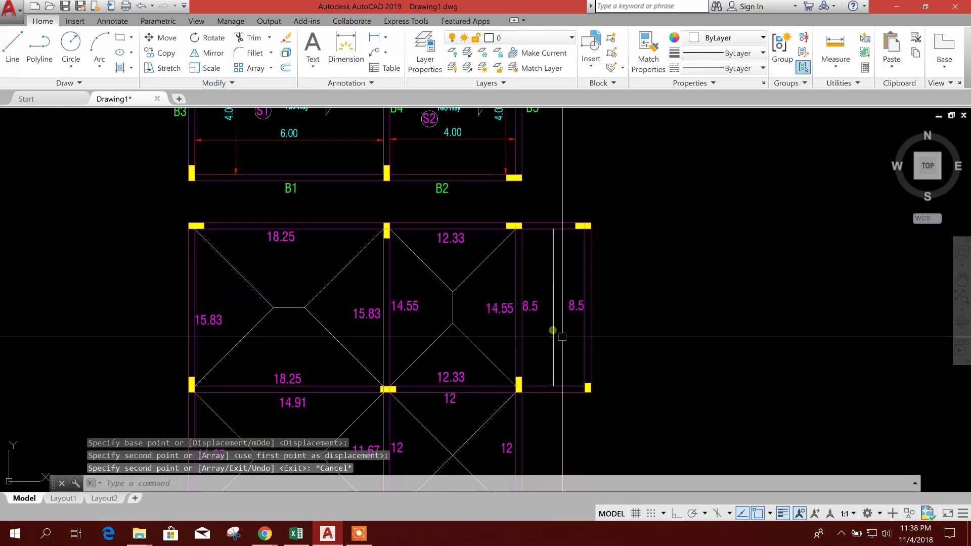
scroll(571, 319, down, 1)
scroll(549, 269, up, 6)
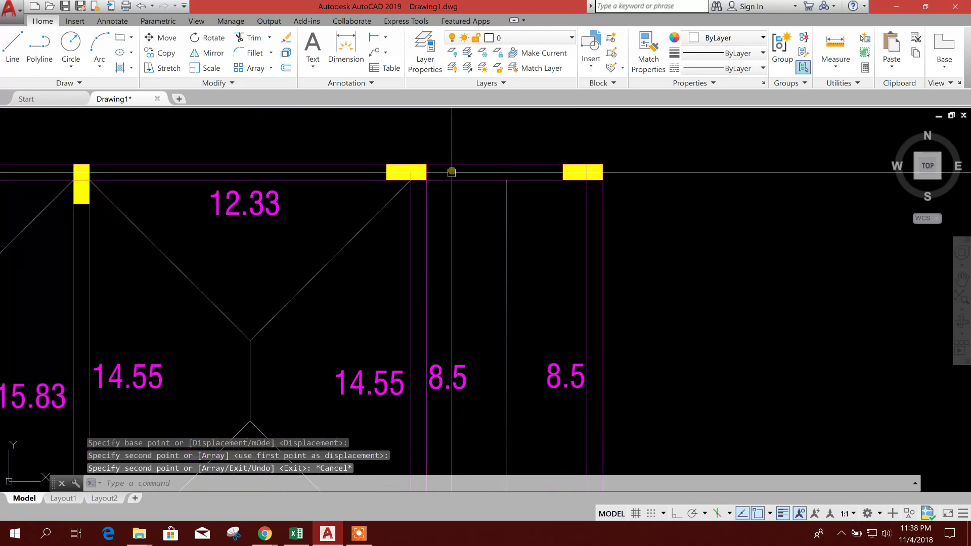
scroll(512, 191, down, 4)
scroll(518, 365, up, 4)
scroll(512, 397, down, 4)
scroll(512, 269, up, 2)
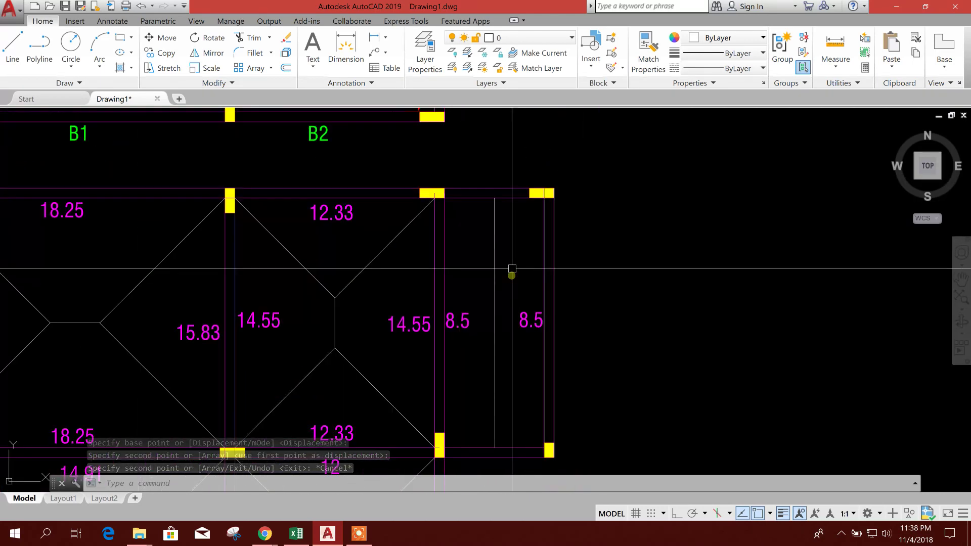
drag(623, 386, 631, 334)
key(Escape)
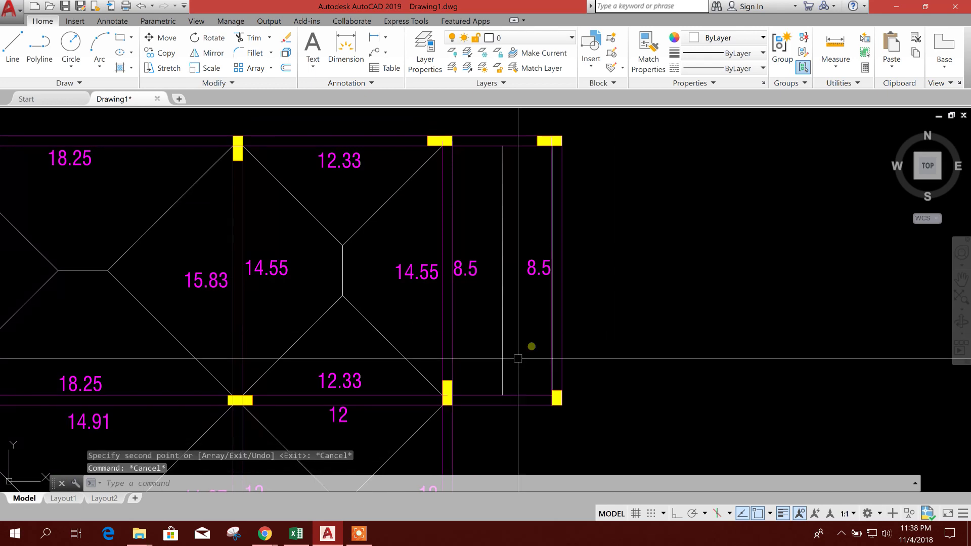
scroll(511, 357, down, 5)
scroll(501, 334, up, 5)
scroll(516, 349, down, 1)
scroll(536, 365, up, 1)
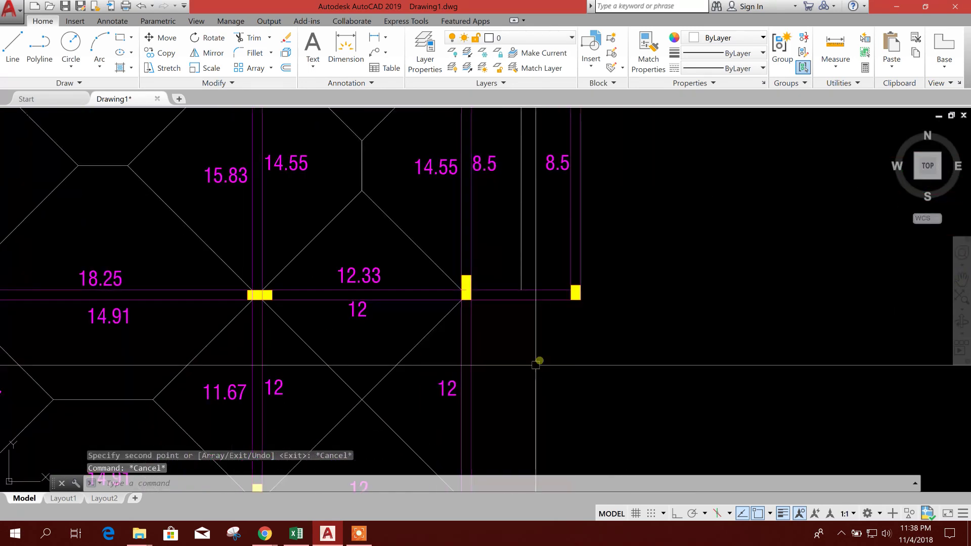
scroll(536, 365, down, 4)
scroll(548, 364, up, 5)
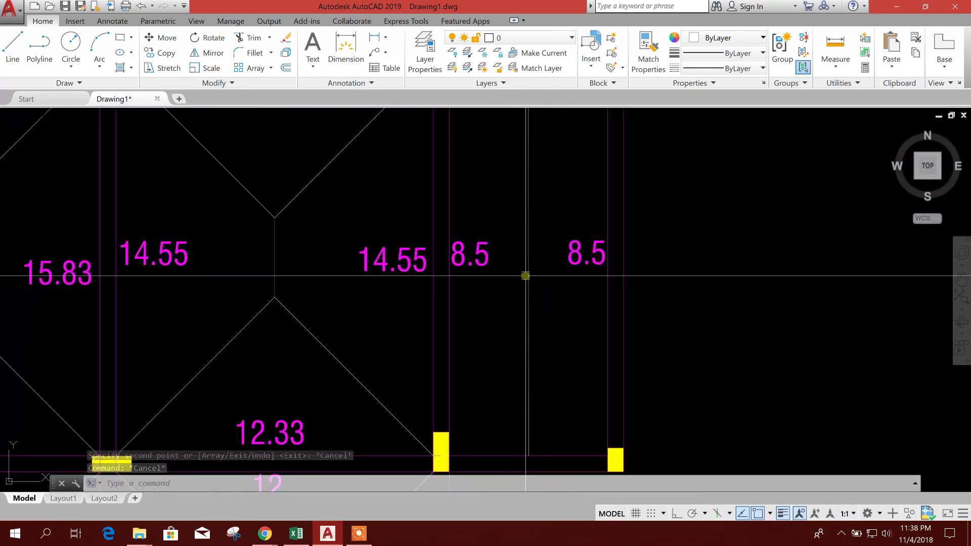
scroll(546, 303, down, 4)
scroll(538, 347, down, 3)
scroll(540, 351, up, 3)
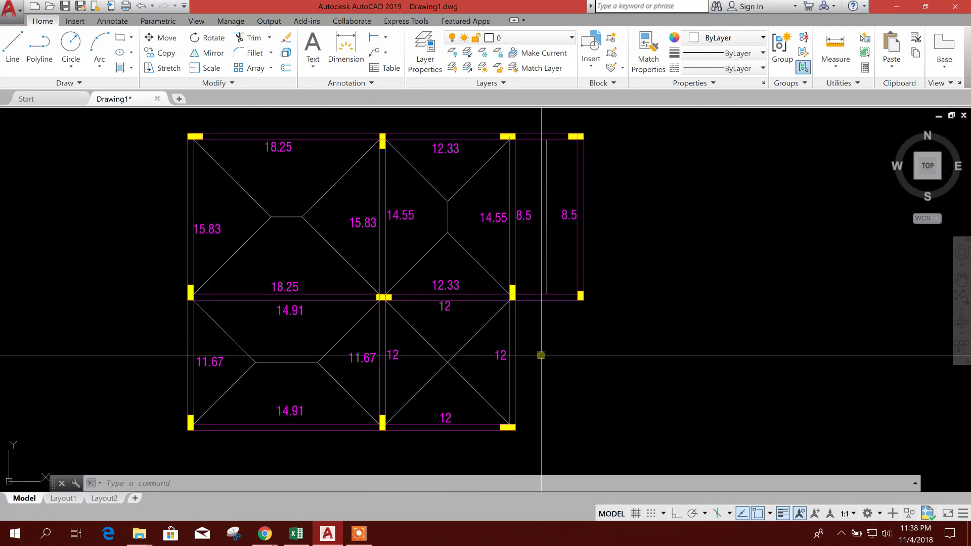
Copy the entire labelled load plan to the empty area below the original.
scroll(526, 369, down, 2)
click(563, 440)
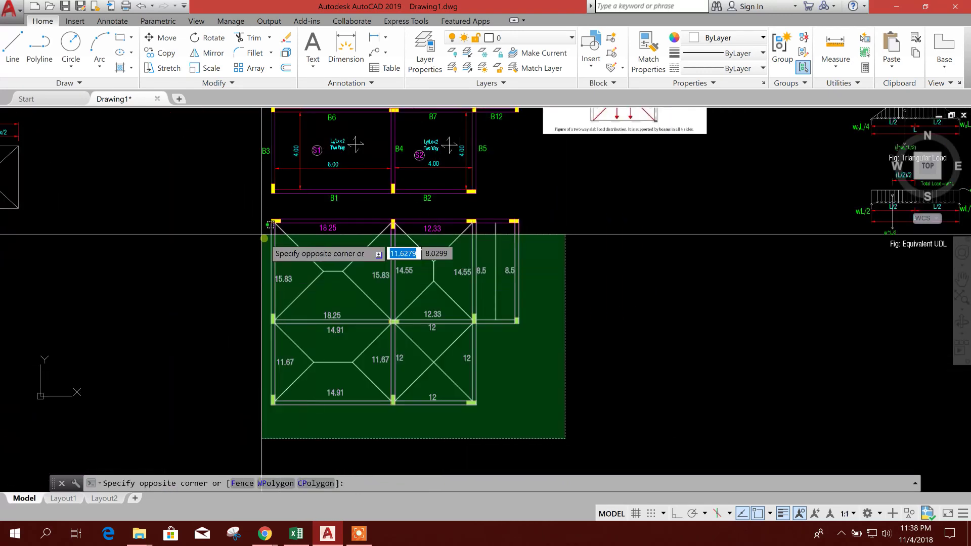
click(271, 233)
click(158, 53)
scroll(278, 203, down, 2)
click(312, 268)
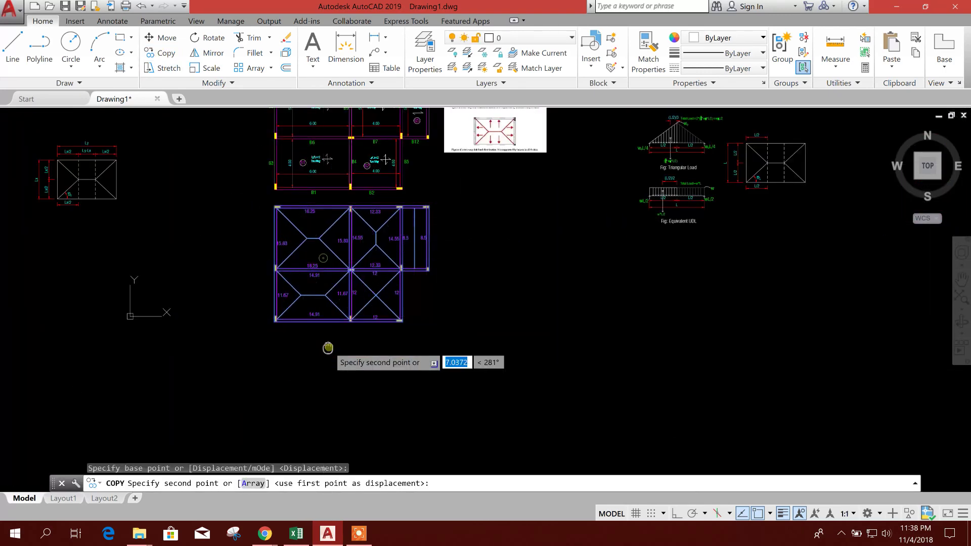
click(331, 306)
key(Escape)
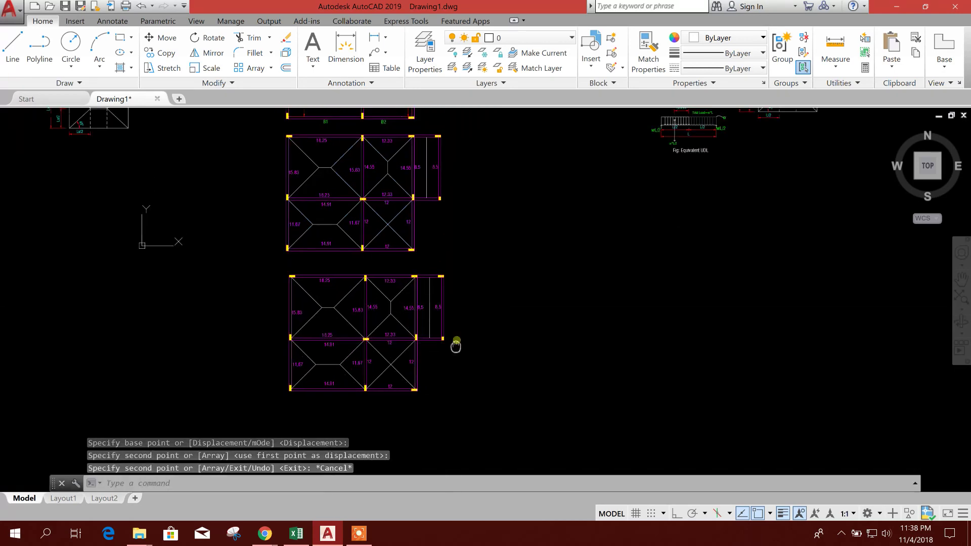
Examine the outer beams of the copied load plan, which carry load from one slab only.
scroll(455, 342, up, 4)
scroll(391, 349, down, 2)
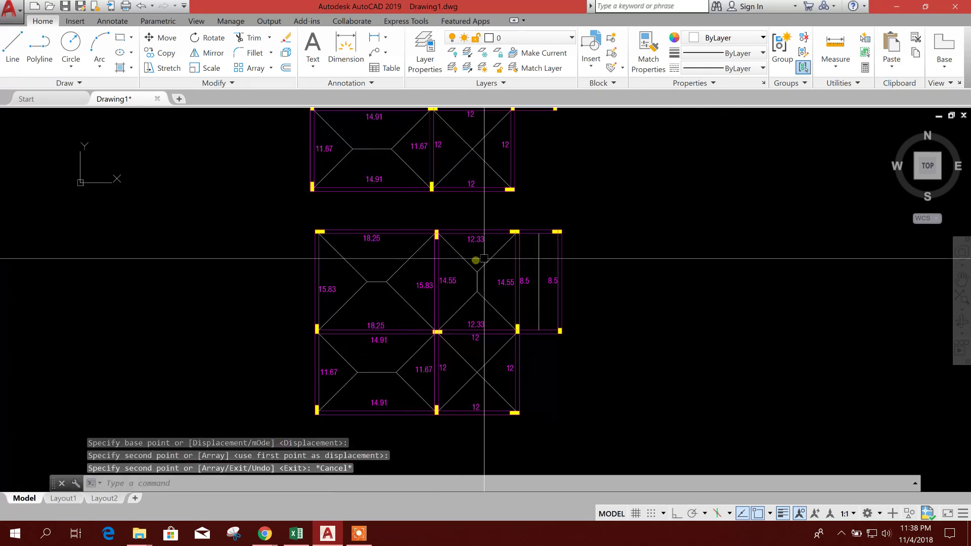
scroll(347, 286, up, 2)
drag(340, 336, 364, 280)
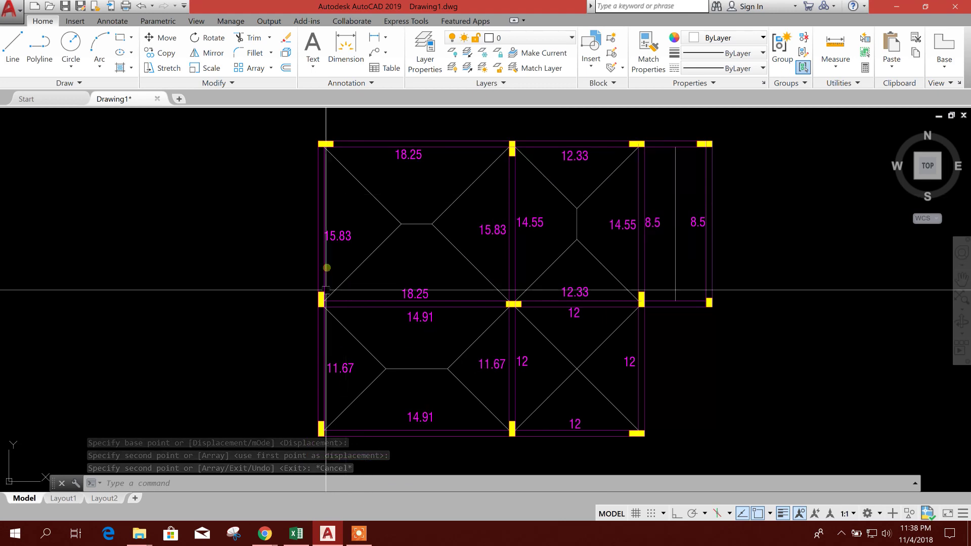
drag(334, 394, 338, 295)
drag(596, 328, 538, 371)
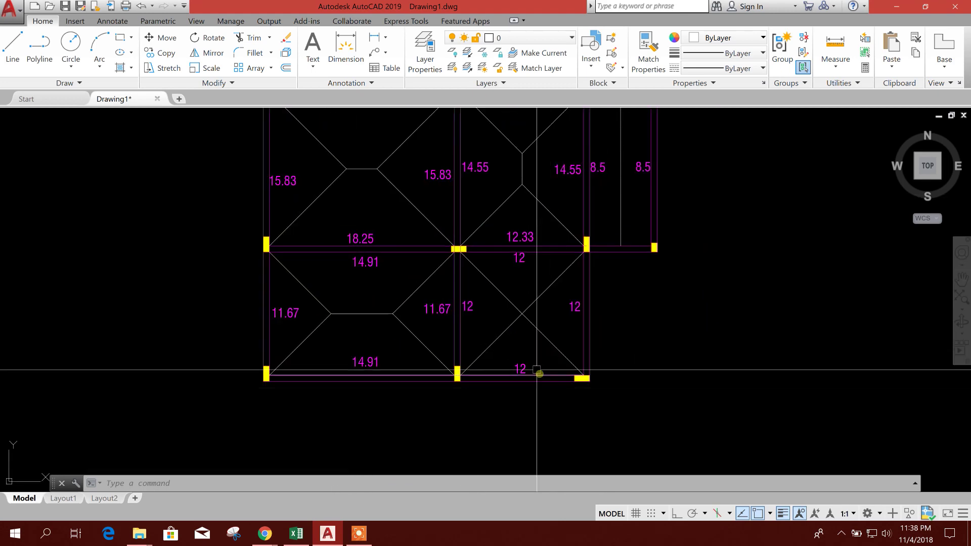
scroll(538, 370, up, 2)
scroll(529, 368, down, 2)
scroll(529, 370, up, 2)
scroll(325, 381, down, 1)
scroll(364, 373, up, 1)
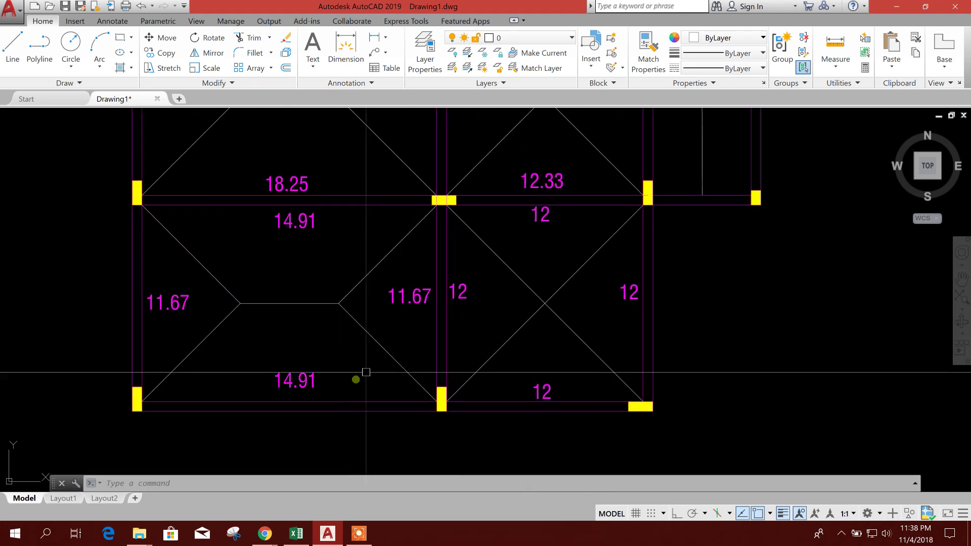
Examine the interior beams of the copied plan and the load labels on both sides of each.
scroll(457, 284, up, 2)
scroll(457, 283, down, 2)
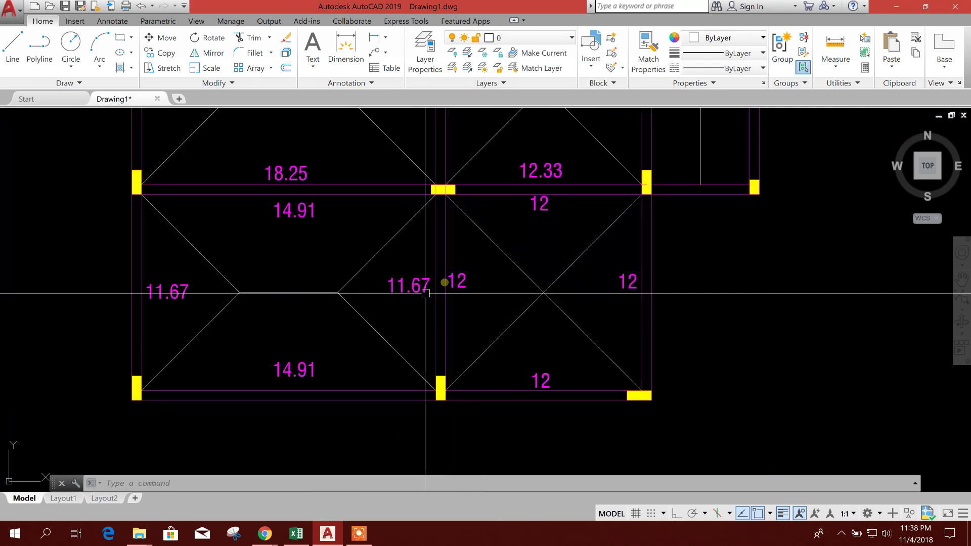
drag(480, 318, 473, 357)
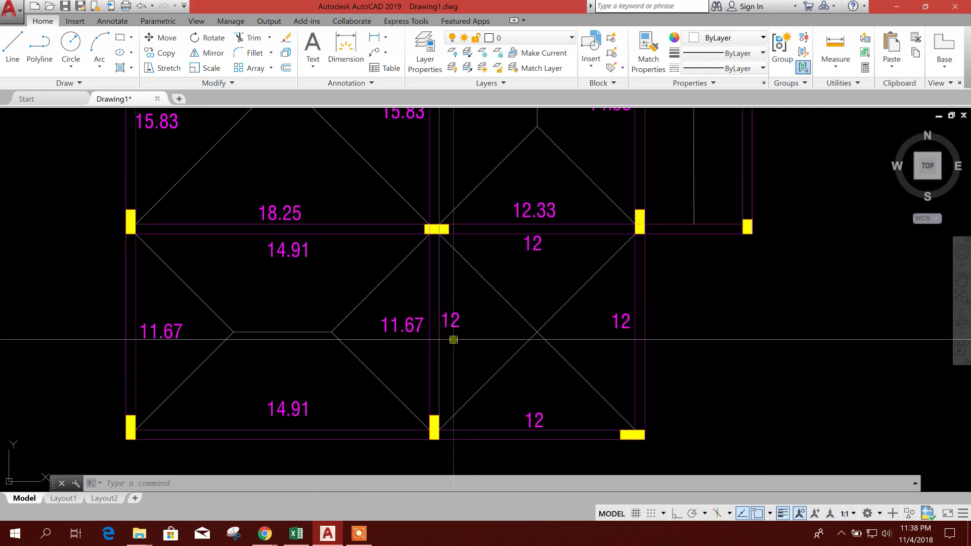
drag(456, 343, 477, 310)
scroll(457, 298, up, 2)
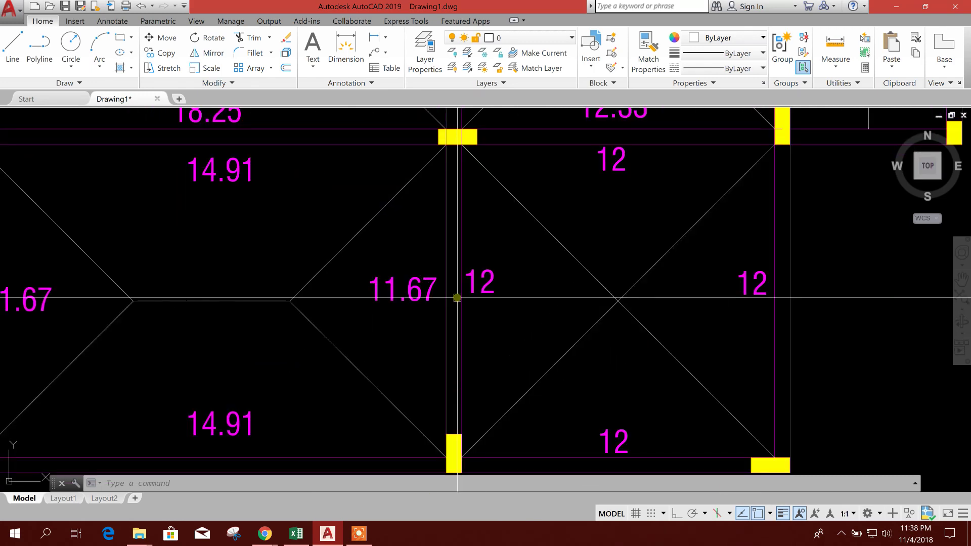
scroll(445, 308, down, 4)
scroll(354, 303, up, 4)
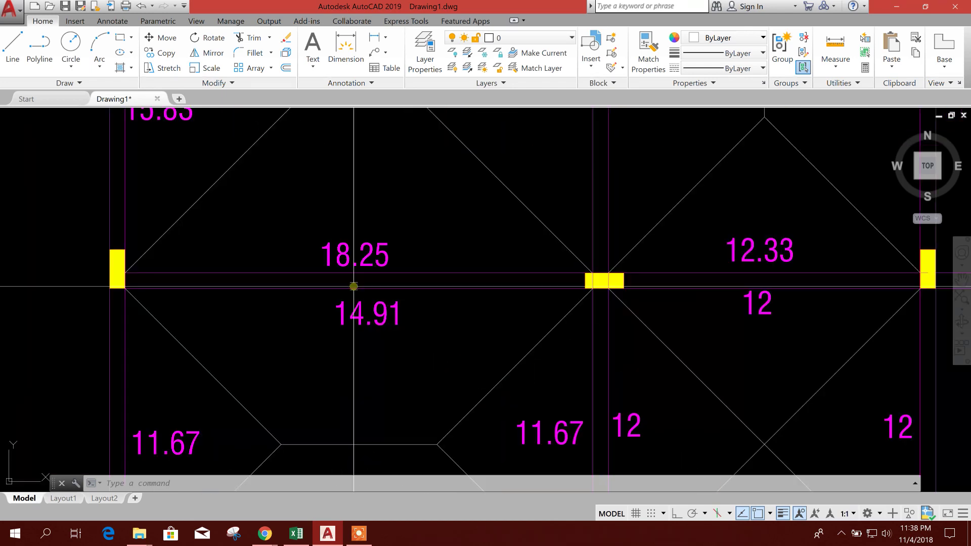
scroll(359, 304, down, 4)
scroll(367, 314, up, 4)
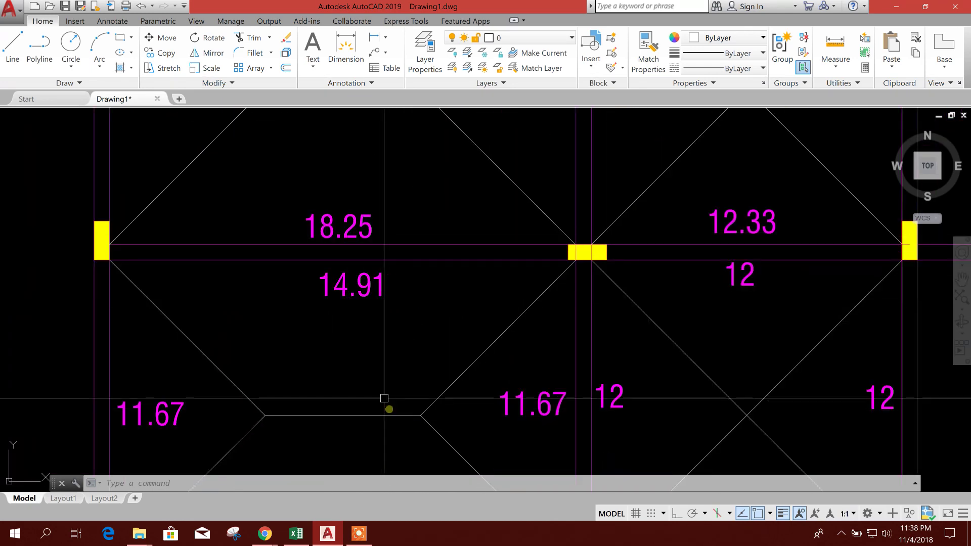
Switch to Excel and check the sum of the 18.25 and 14.91 loads in cell I26.
click(306, 534)
click(527, 457)
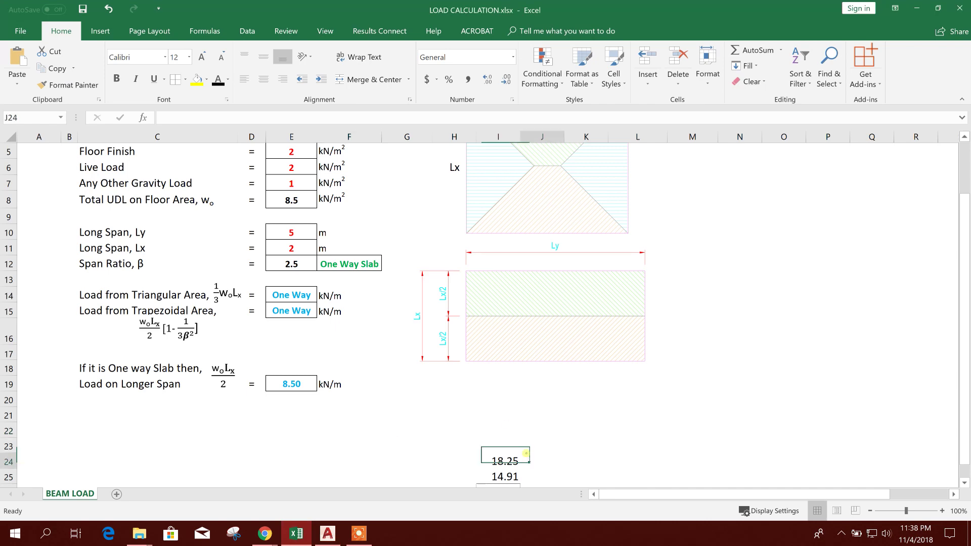
scroll(525, 454, down, 3)
click(511, 343)
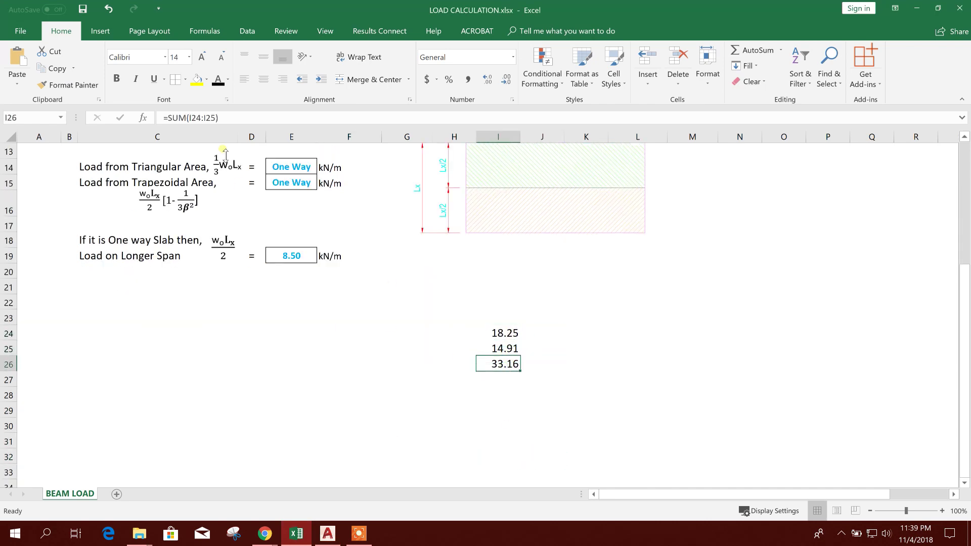
key(F2)
key(Escape)
Switch to AutoCAD and change the 14.91 label below the shared horizontal beam to 33.16.
click(328, 533)
click(345, 280)
double_click(344, 280)
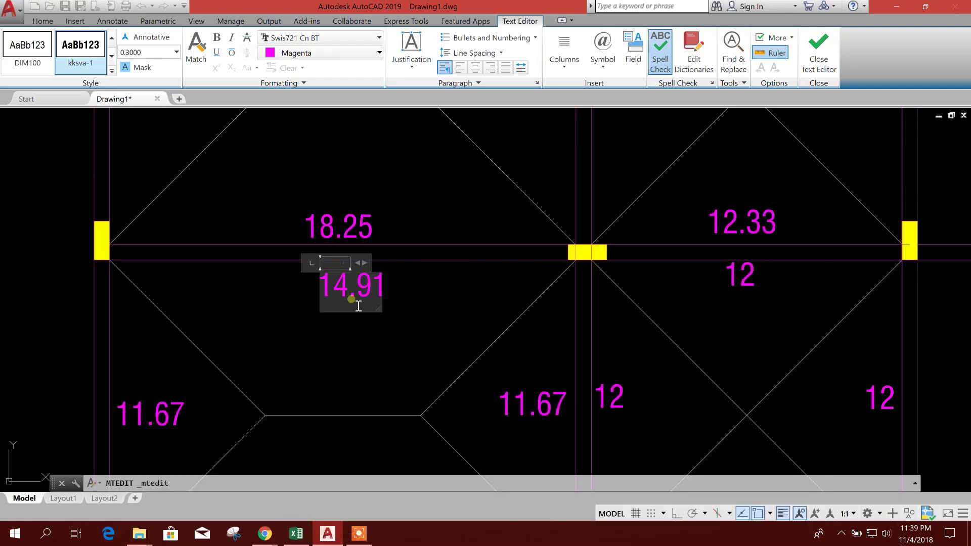
text(33.)
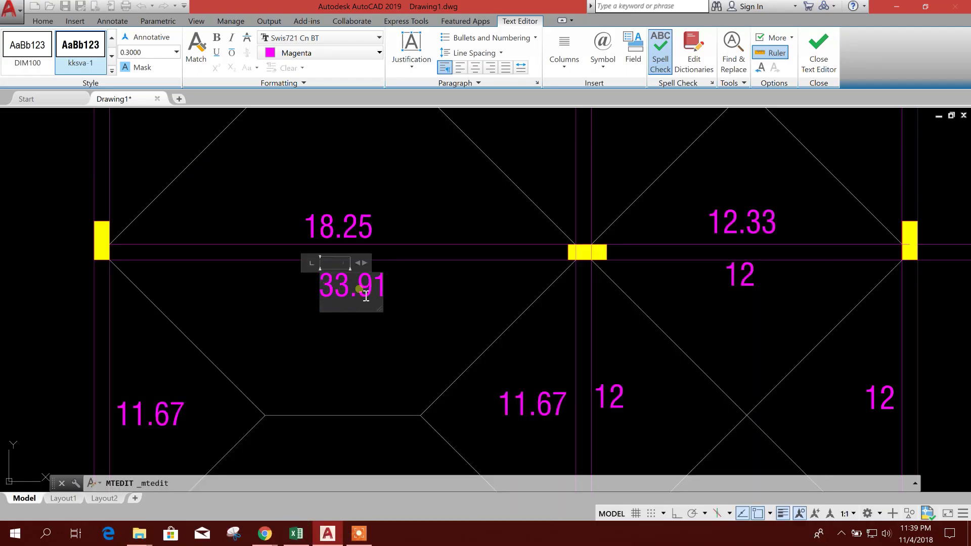
text(16)
click(429, 297)
Delete the 18.25 label above the shared beam and move the 33.16 label onto the beam.
click(370, 226)
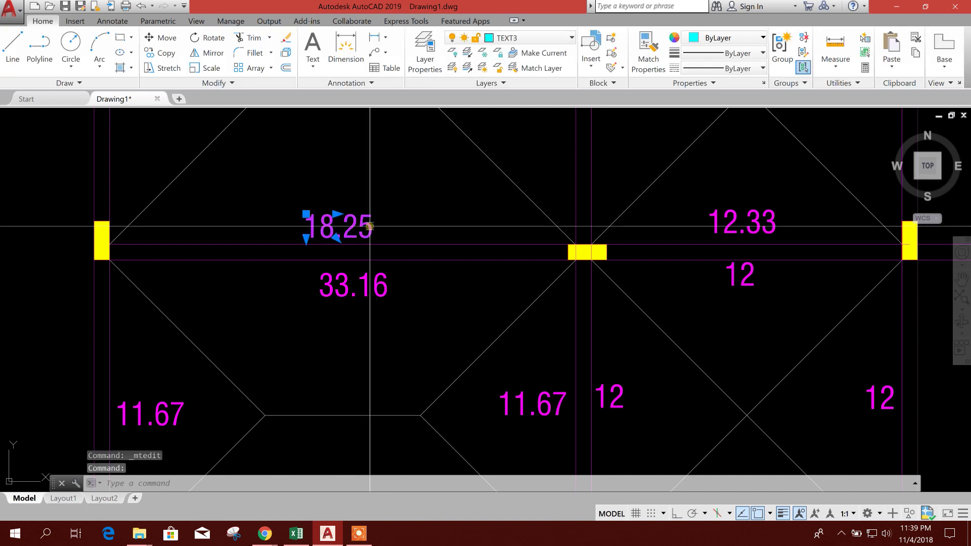
key(Delete)
click(368, 280)
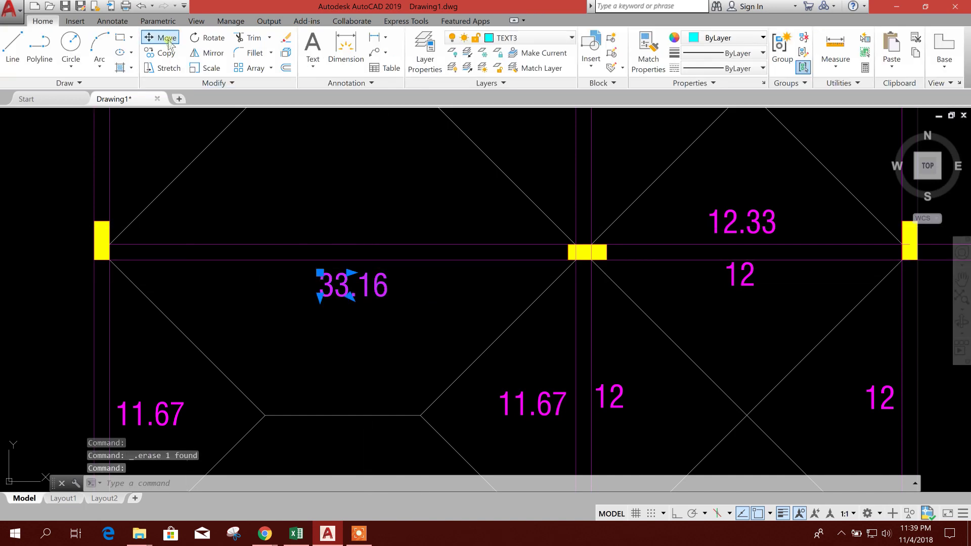
click(162, 37)
click(429, 319)
click(418, 285)
scroll(354, 304, down, 3)
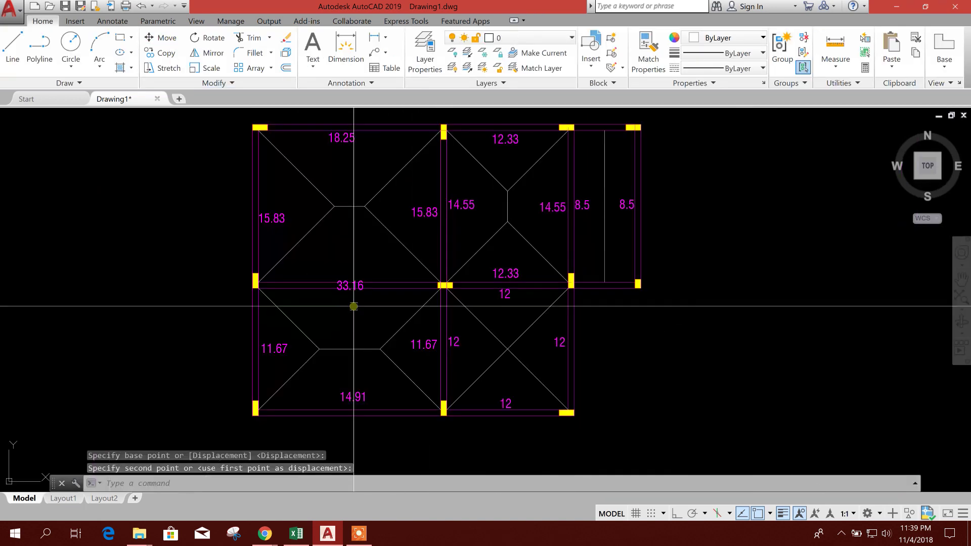
scroll(354, 298, up, 3)
key(Escape)
scroll(334, 291, down, 2)
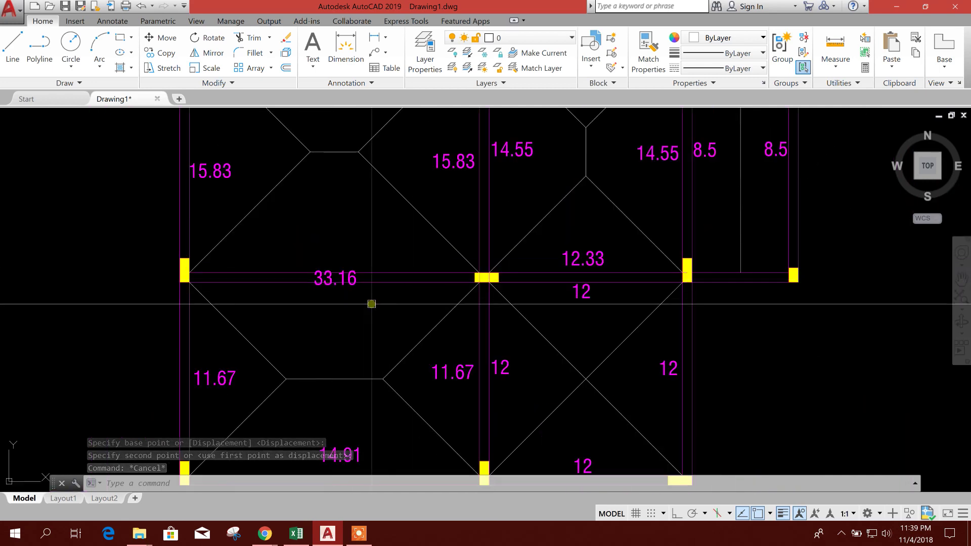
drag(342, 412, 379, 349)
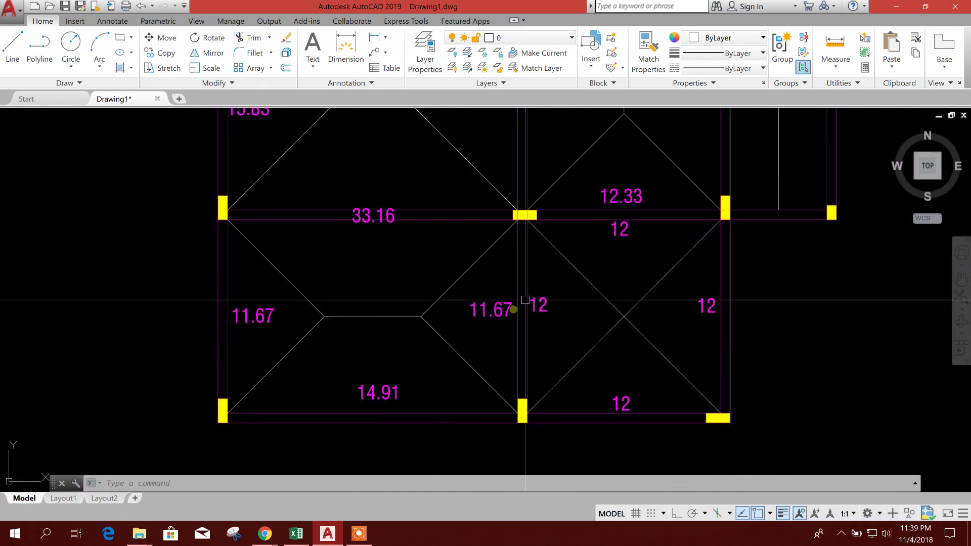
Change the 11.67 label beside the lower interior vertical beam to 23.67.
drag(512, 306, 473, 288)
scroll(481, 307, up, 2)
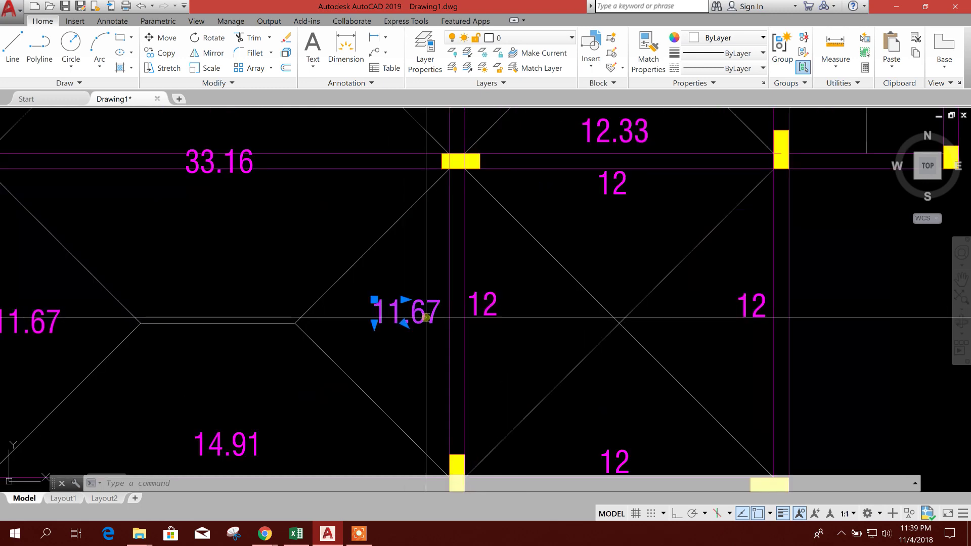
double_click(407, 319)
text(23)
click(497, 351)
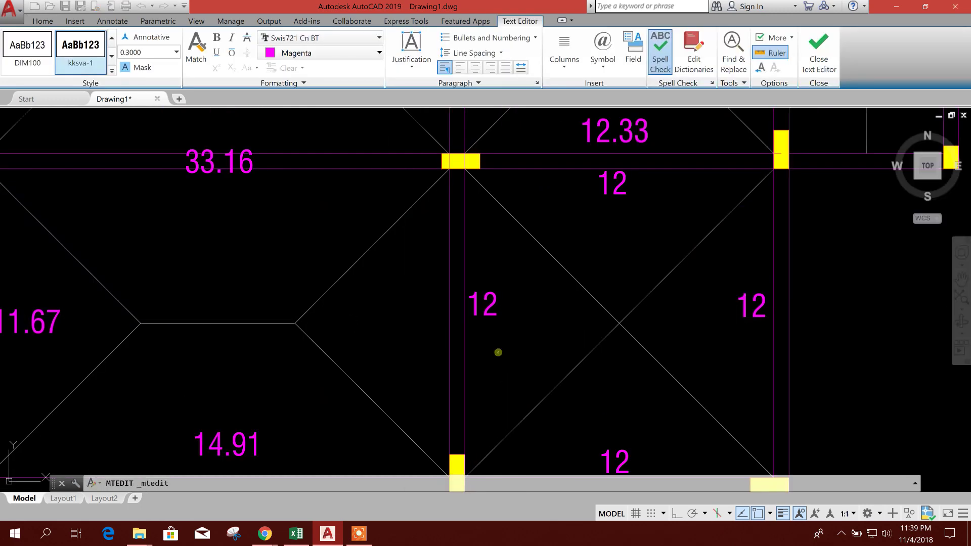
Delete the 12 label on the other side of the lower interior vertical beam and move the 23.67 label onto the beam.
click(482, 305)
key(Delete)
click(422, 321)
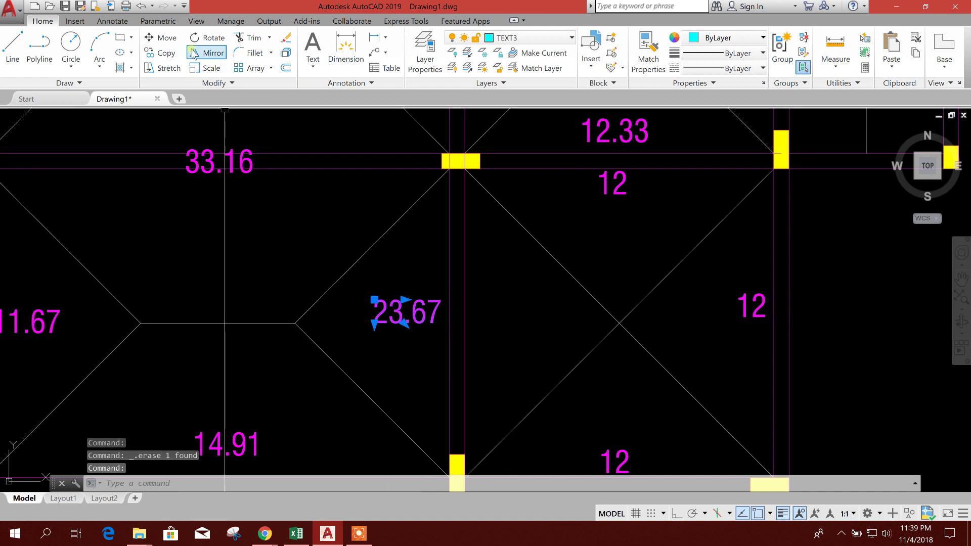
click(166, 38)
click(479, 295)
click(519, 299)
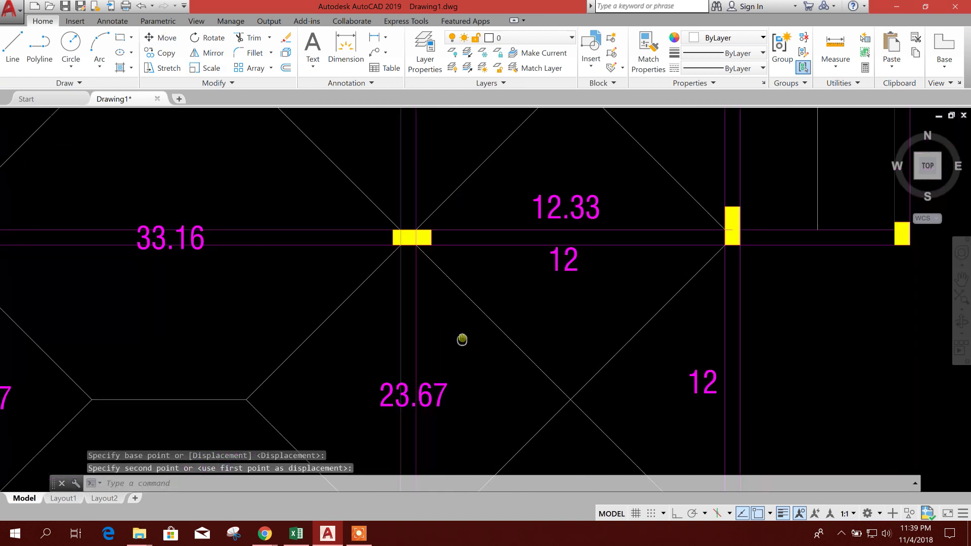
Change the 12.33 label above the shared horizontal beam between the two right-hand slabs to 24.33.
double_click(571, 215)
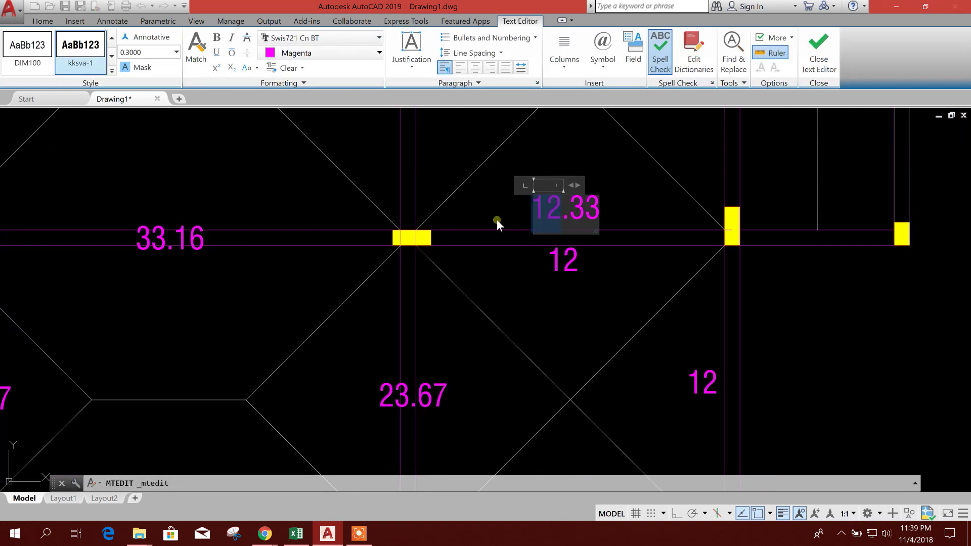
text(24)
click(524, 254)
Delete the 12 label below that horizontal beam and move the 24.33 label onto the beam.
click(566, 261)
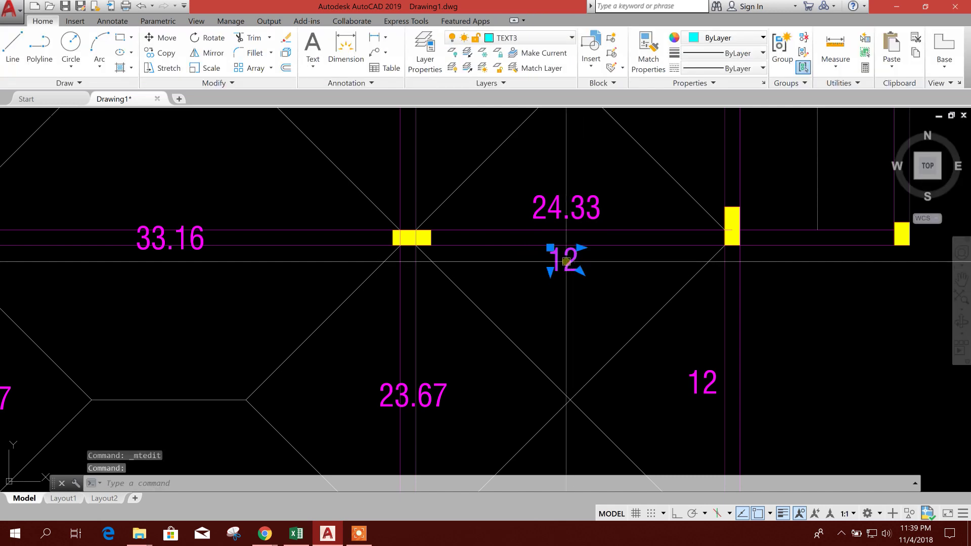
key(Delete)
click(565, 207)
click(166, 37)
click(597, 283)
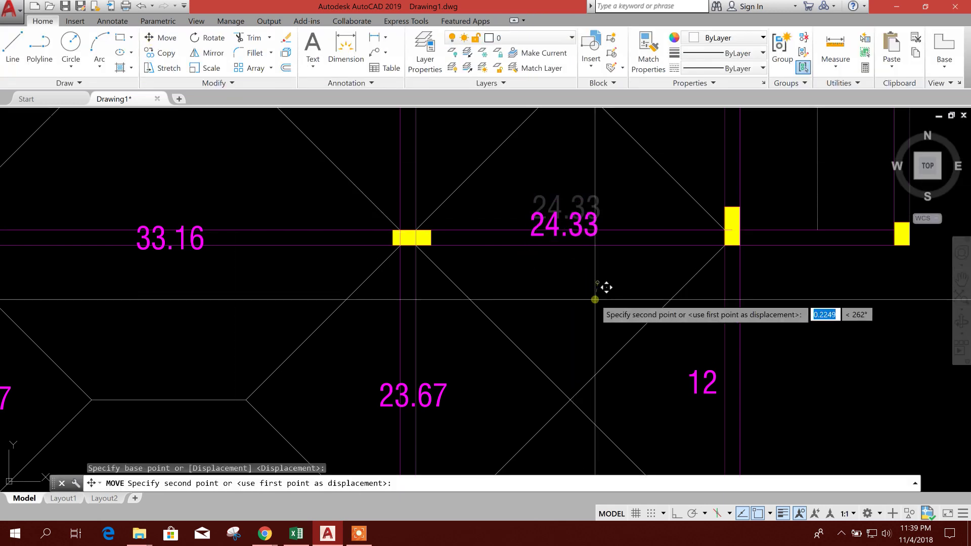
click(595, 299)
Read the loads beside the upper interior vertical beam, switch to Excel and enter 15.83 in cell I24.
scroll(597, 303, down, 5)
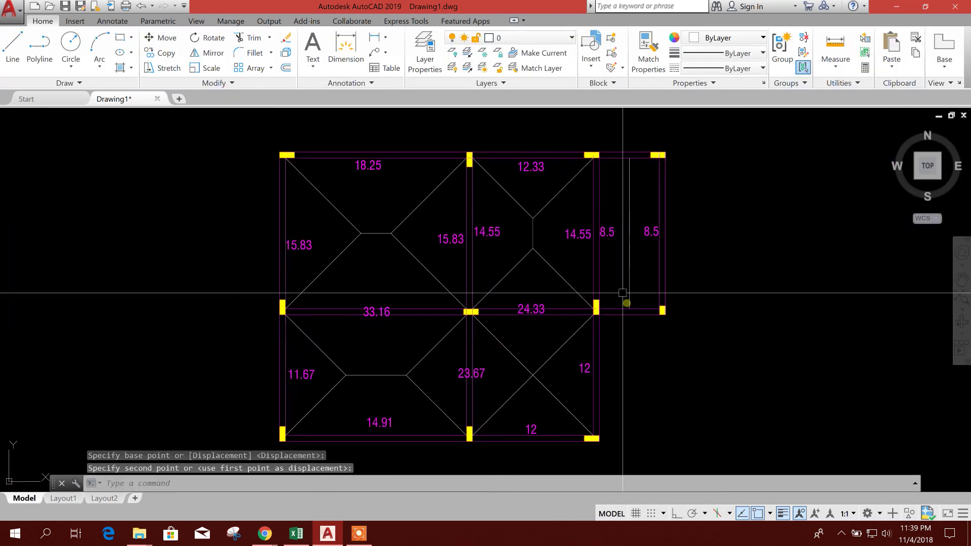
scroll(627, 303, up, 2)
scroll(386, 232, up, 3)
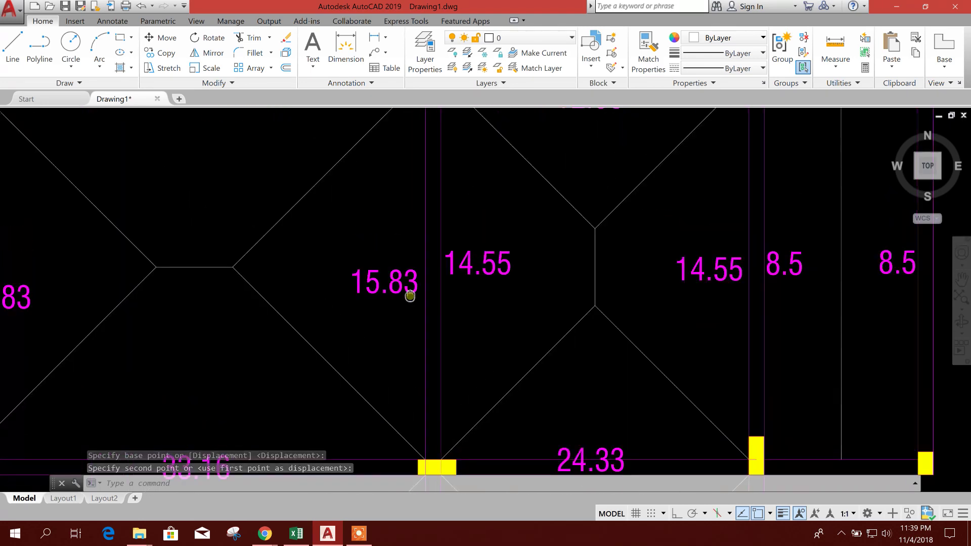
drag(410, 296, 406, 310)
click(297, 534)
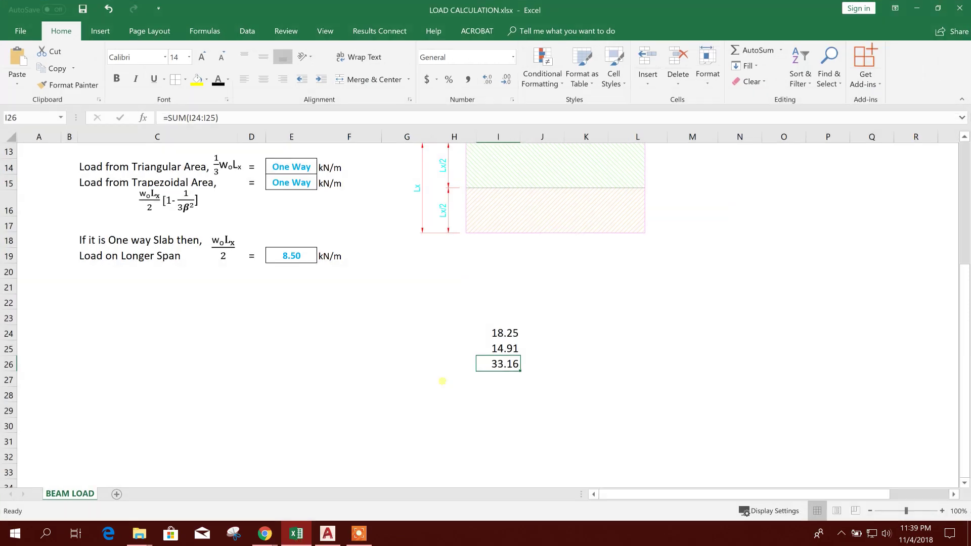
text(15.)
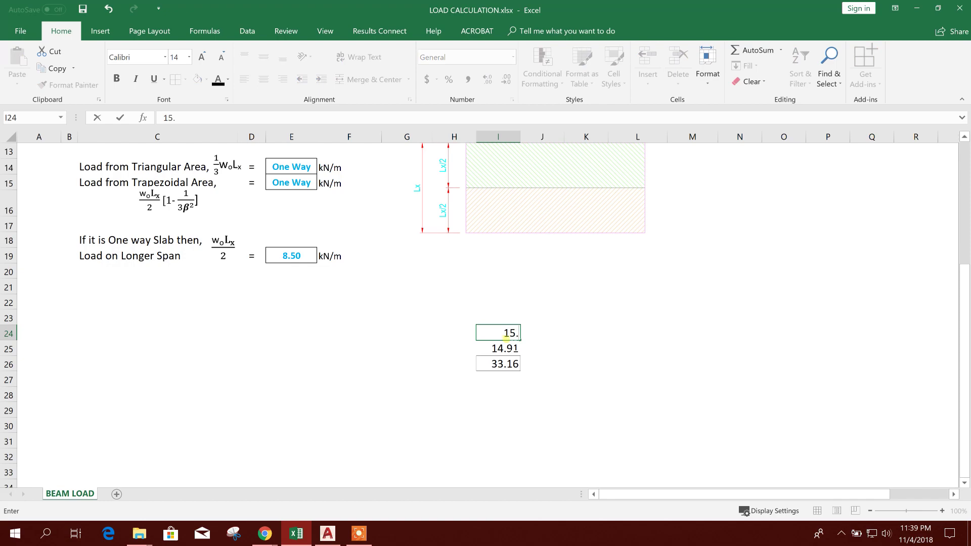
text(83)
key(Return)
Check the second load on the AutoCAD plan, return to Excel and enter 14.55 in cell I25.
click(327, 532)
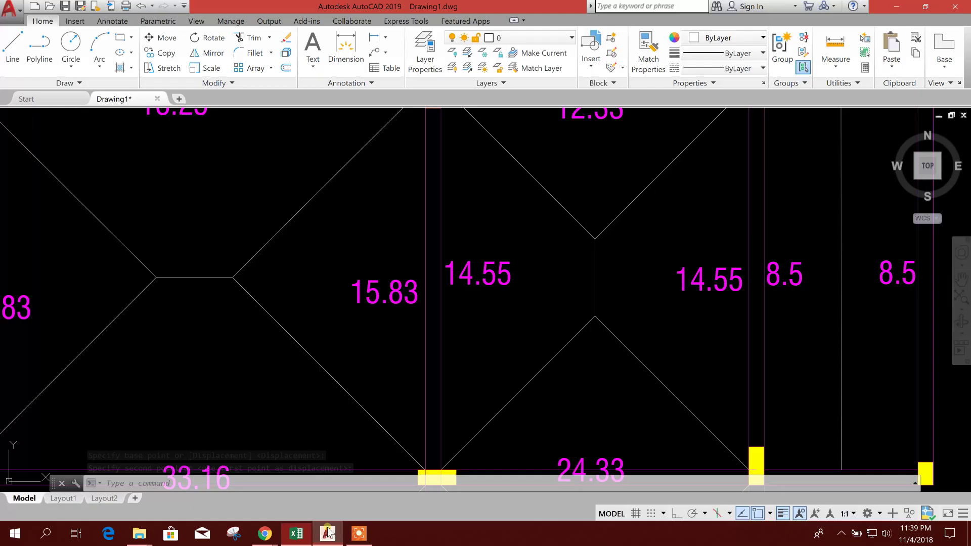
click(328, 532)
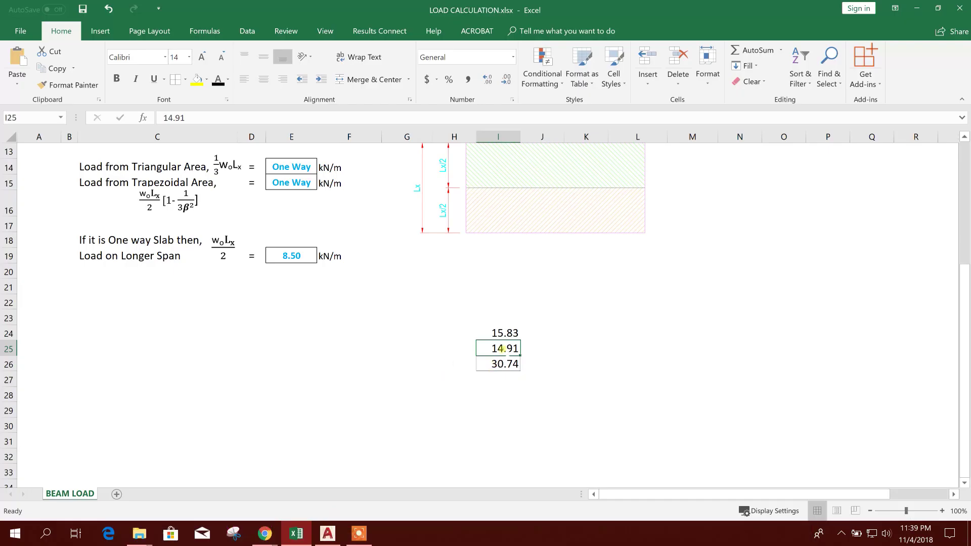
text(1)
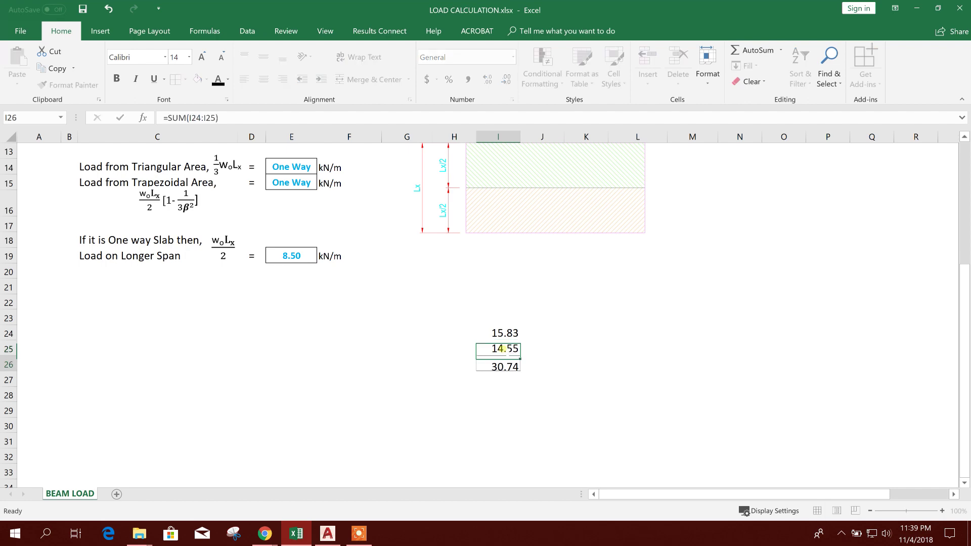
click(566, 373)
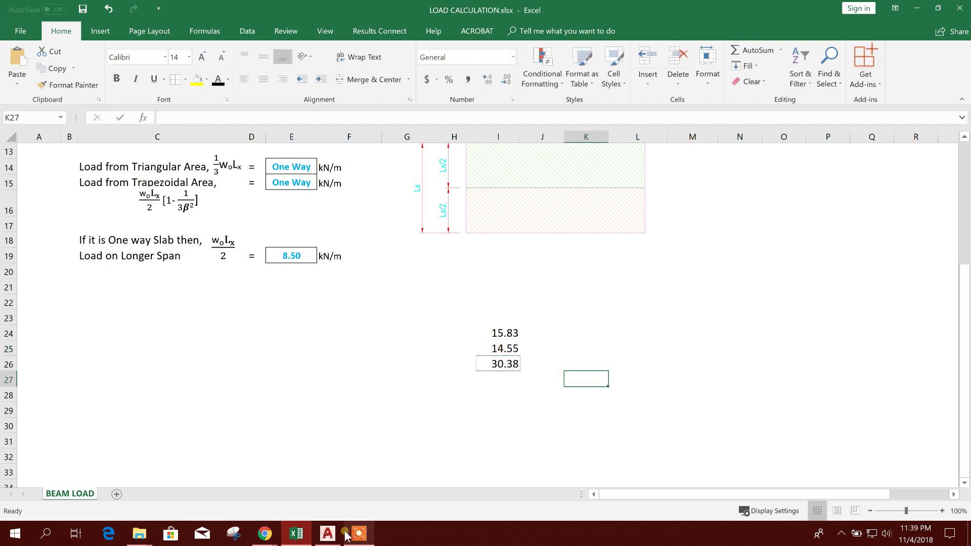
Switch to AutoCAD and change the 15.83 label beside the upper interior vertical beam to 30.38.
click(328, 533)
double_click(380, 296)
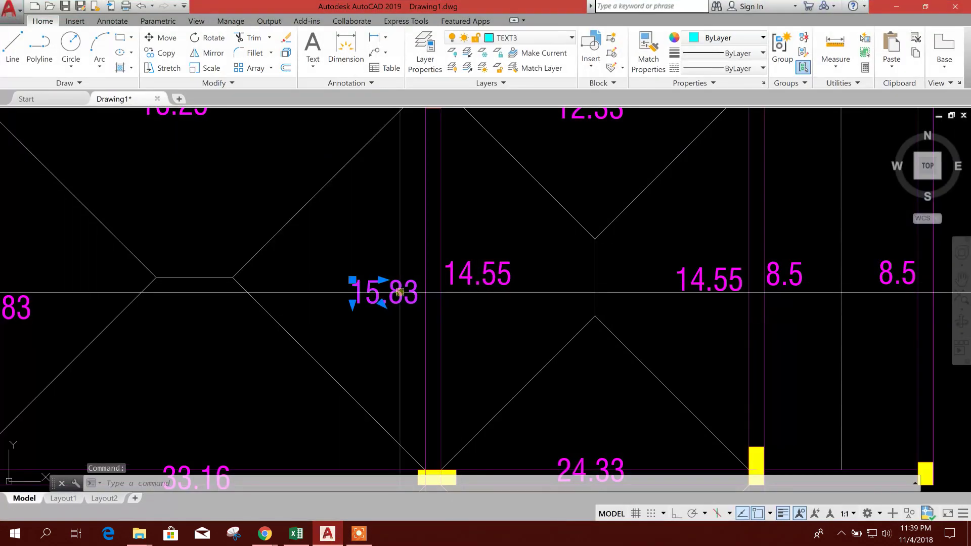
text(30)
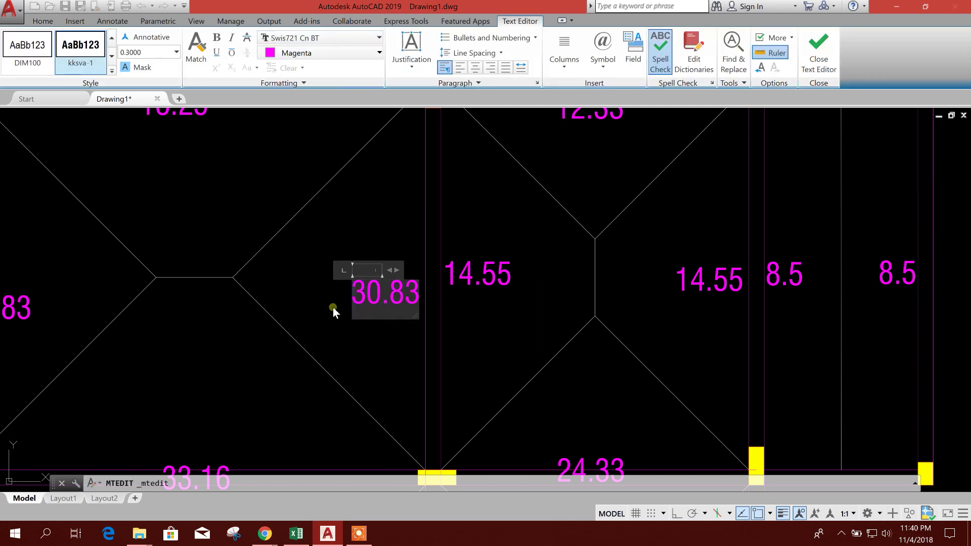
drag(405, 304, 428, 307)
key(BackSpace)
key(BackSpace)
key(BackSpace)
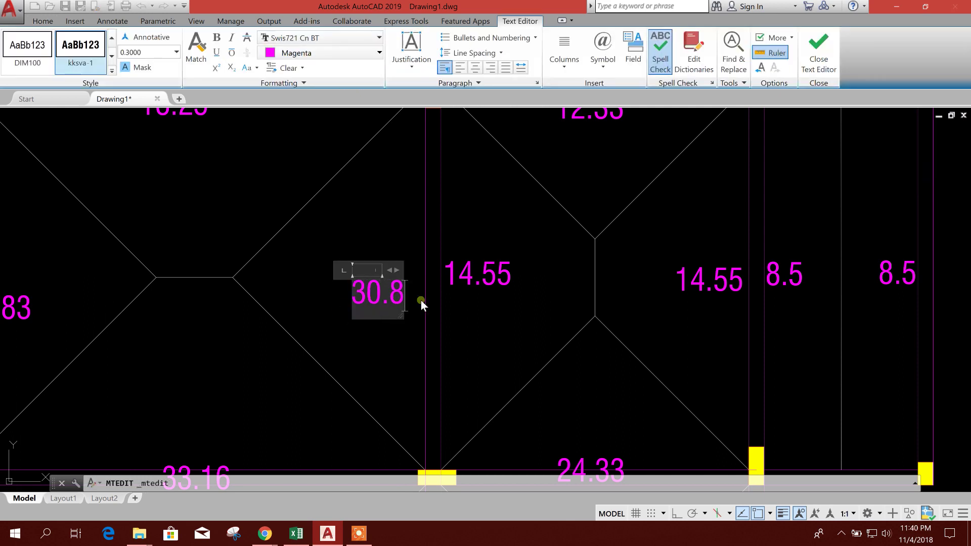
text(.38)
click(484, 297)
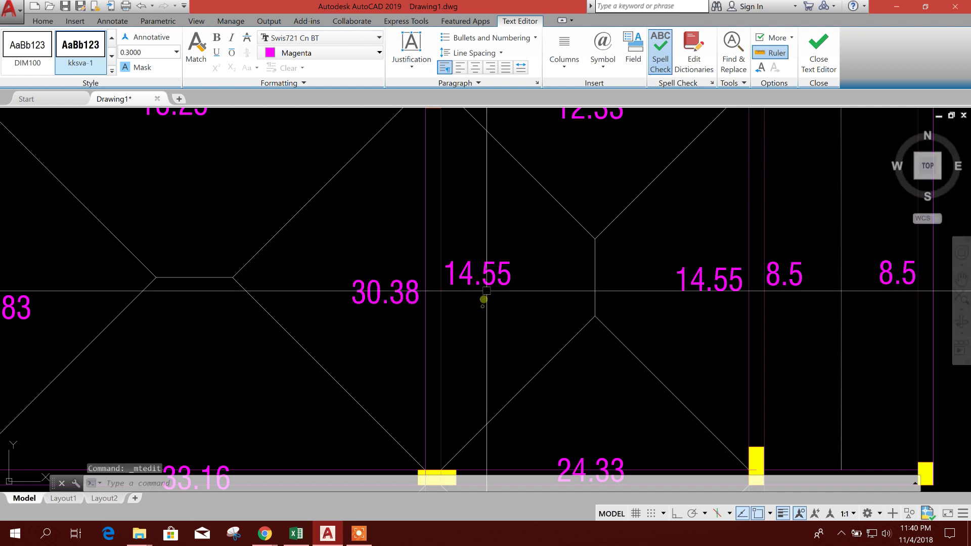
Delete the 14.55 label across the upper interior vertical beam and move the 30.38 label onto the beam.
click(478, 275)
key(Delete)
click(365, 270)
click(161, 37)
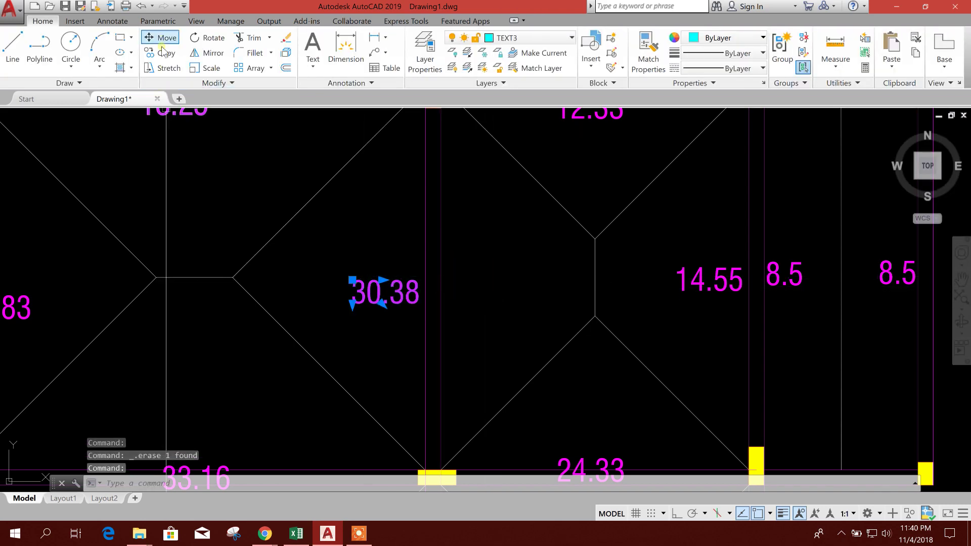
click(442, 275)
click(500, 270)
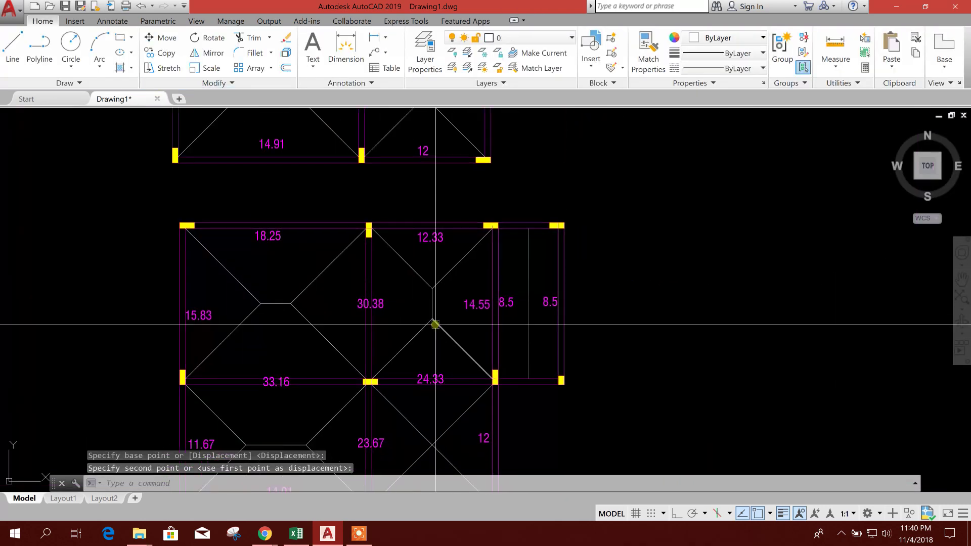
Change the remaining 14.55 label, beside the vertical beam shared with the one-way slab, to 23.05.
scroll(495, 316, up, 3)
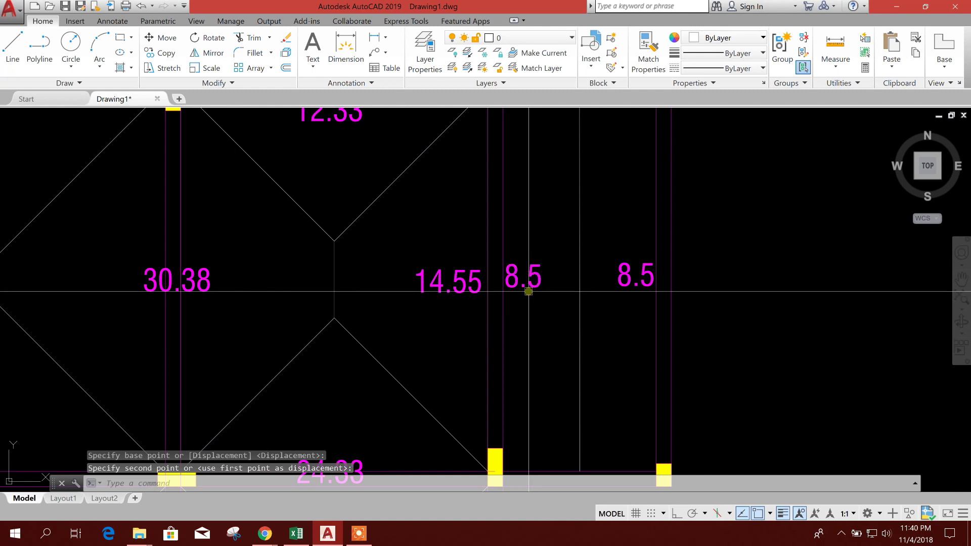
click(465, 285)
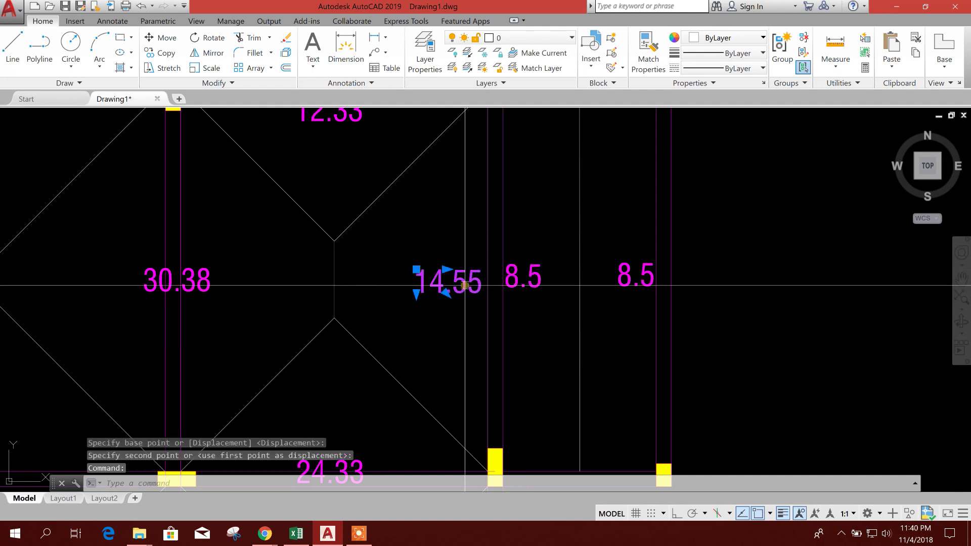
double_click(465, 285)
text(23)
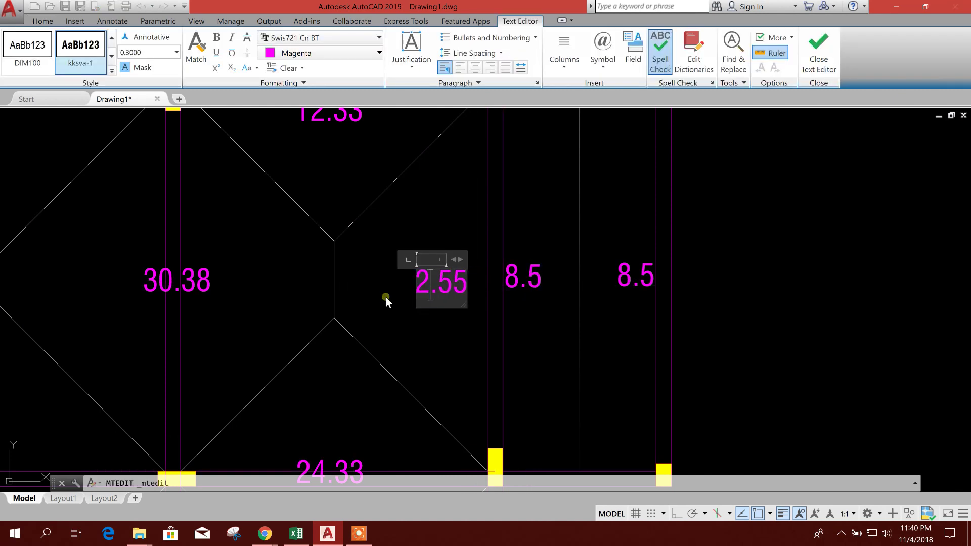
drag(454, 292, 463, 296)
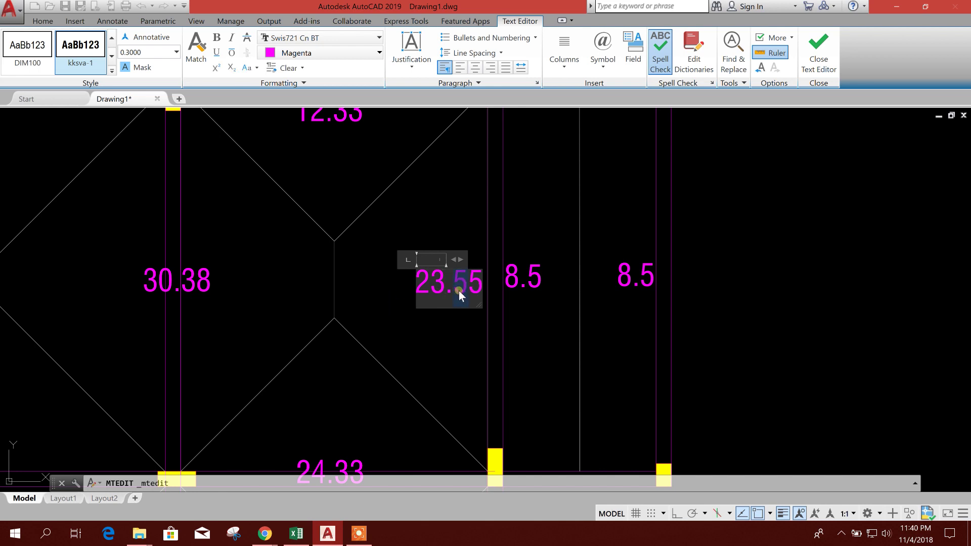
text(0)
Delete the 8.5 label next to the beam shared with the one-way slab and move the 23.05 label onto the beam.
click(511, 283)
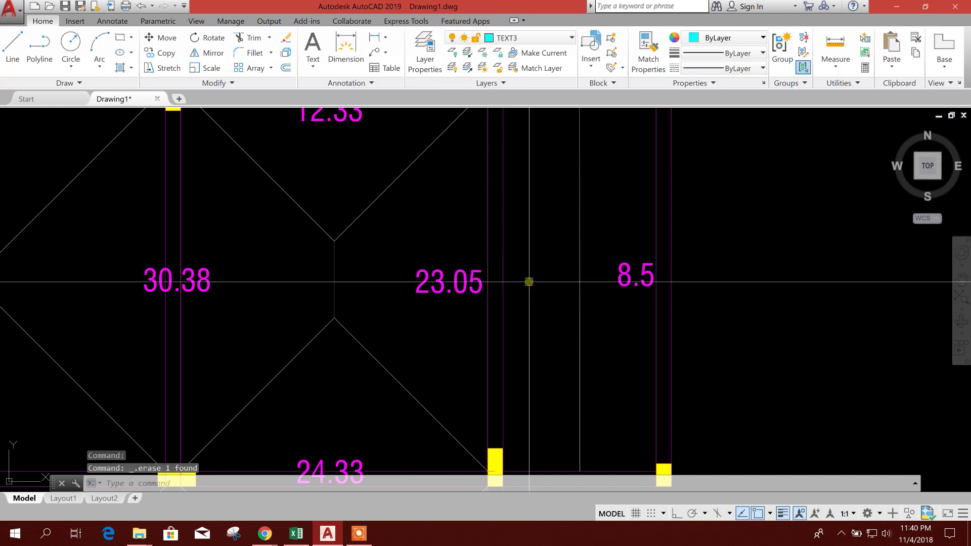
click(449, 281)
click(161, 37)
click(518, 276)
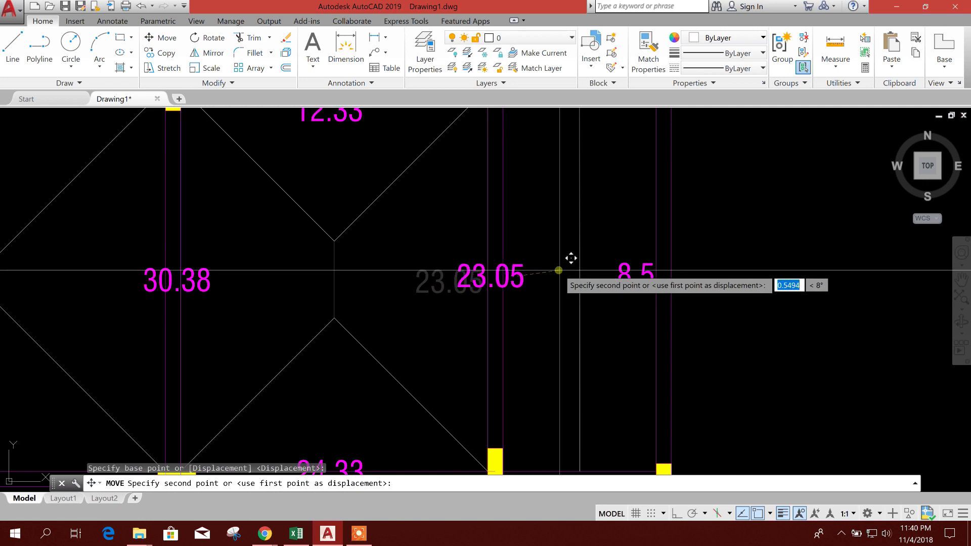
click(558, 270)
Examine the whole copied plan and the total load labelled on each beam.
scroll(505, 344, down, 2)
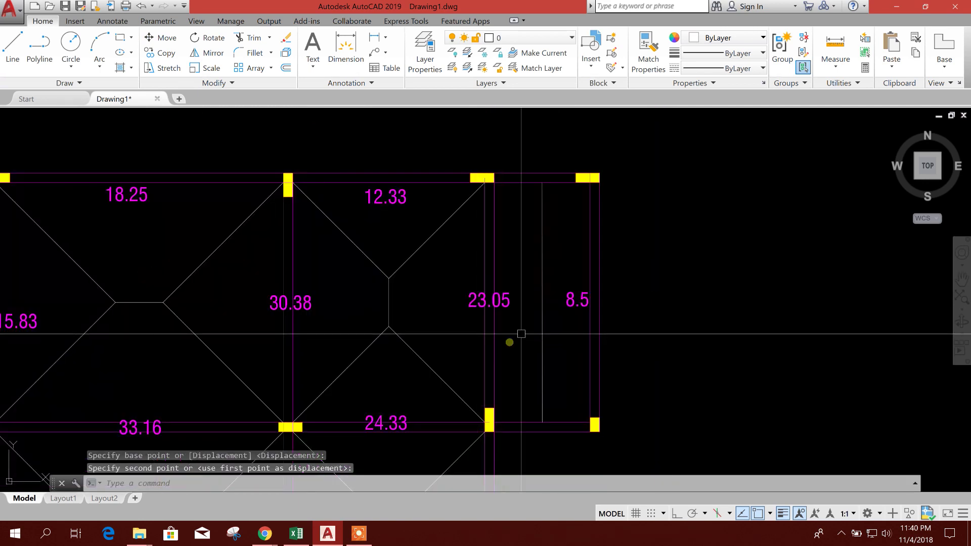
scroll(513, 340, down, 2)
drag(540, 401, 579, 332)
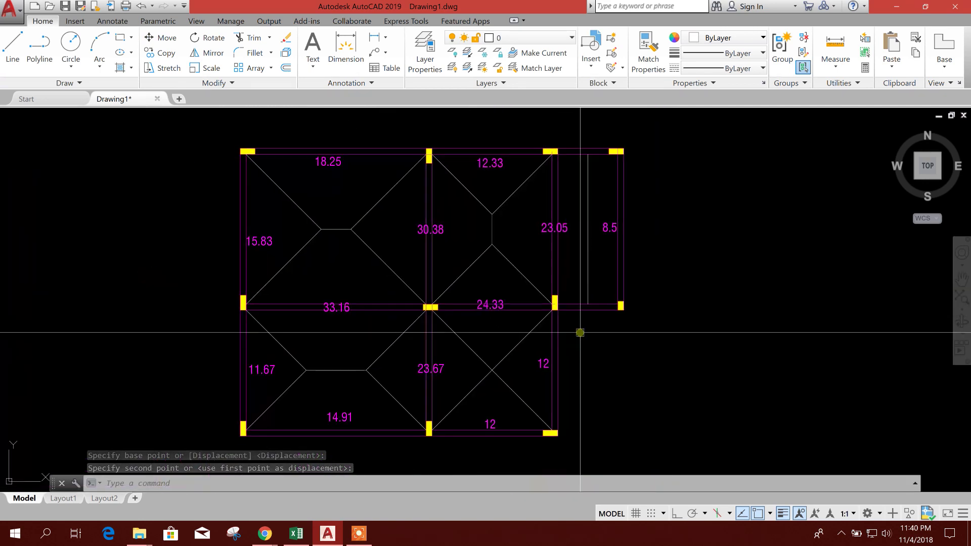
drag(456, 398, 514, 352)
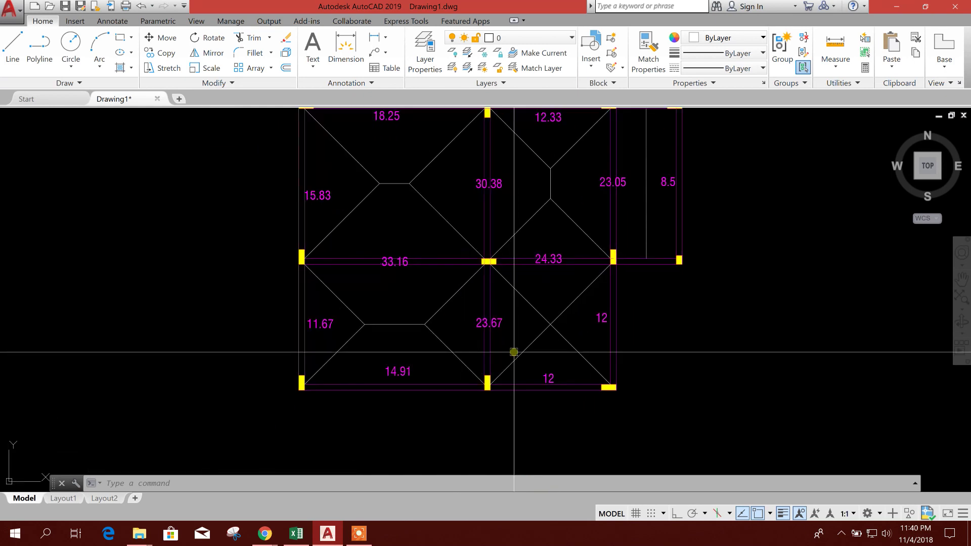
drag(475, 319, 474, 363)
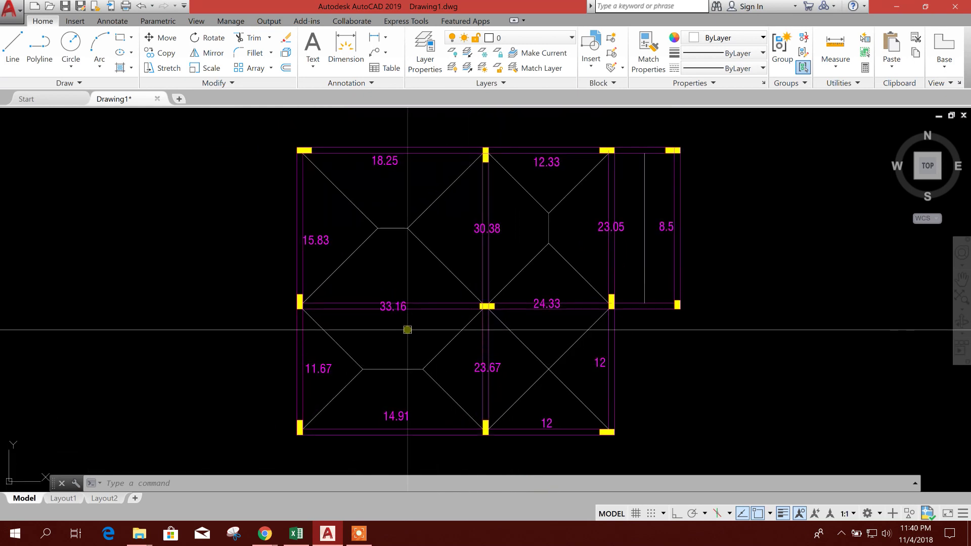
scroll(407, 329, down, 2)
scroll(413, 346, up, 4)
scroll(414, 347, down, 2)
drag(451, 382, 400, 378)
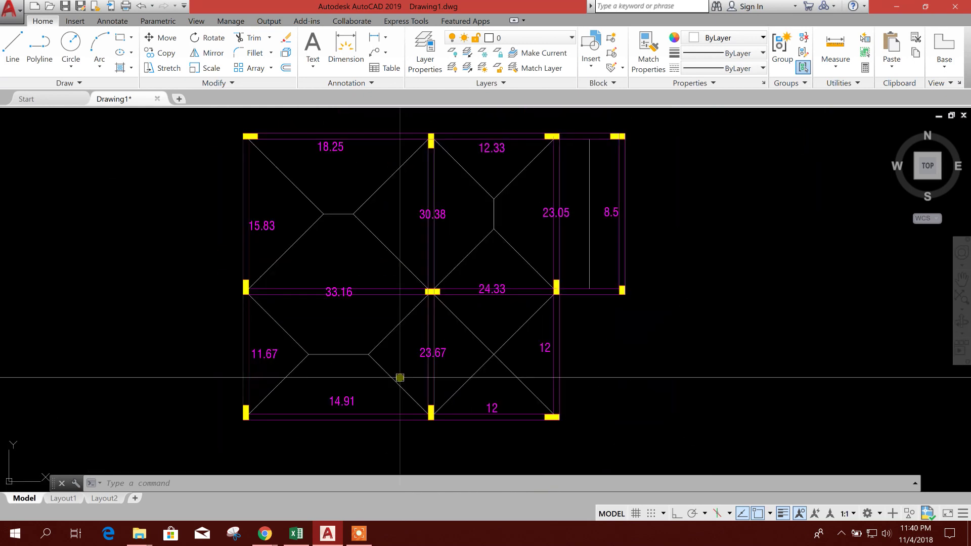
drag(340, 325, 364, 325)
Examine the load labels around the upper-left slab and its outer beams, and compare them with the rest of the plan.
scroll(299, 235, up, 2)
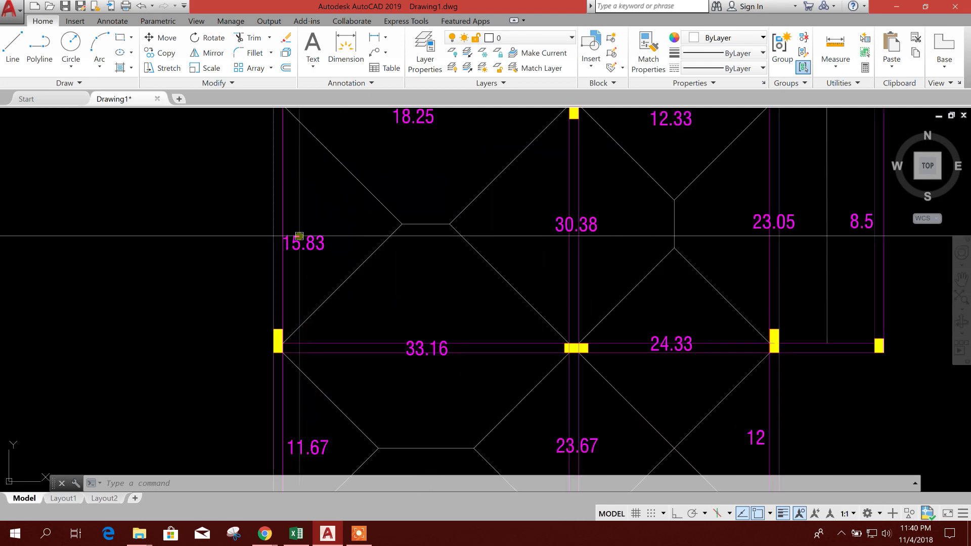
scroll(299, 236, down, 2)
scroll(315, 233, up, 2)
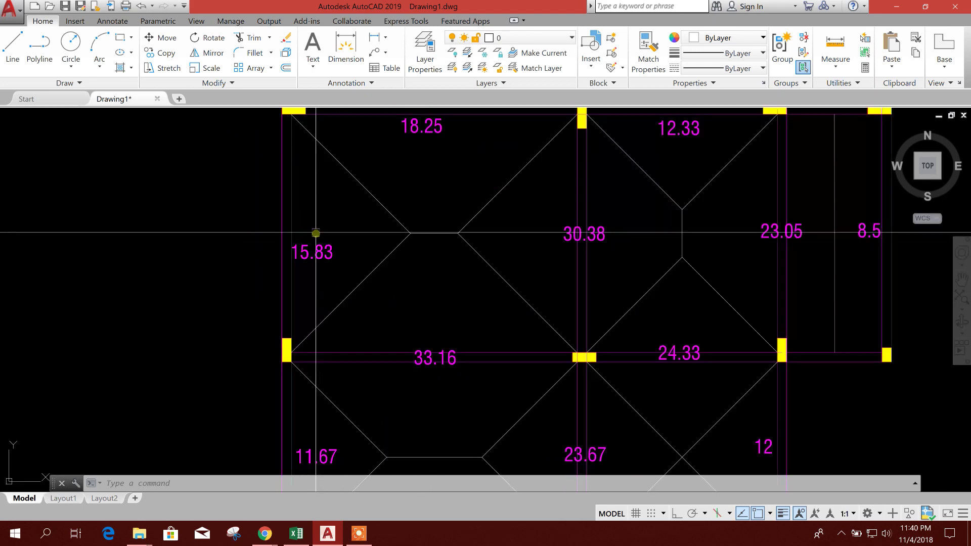
drag(316, 233, 344, 283)
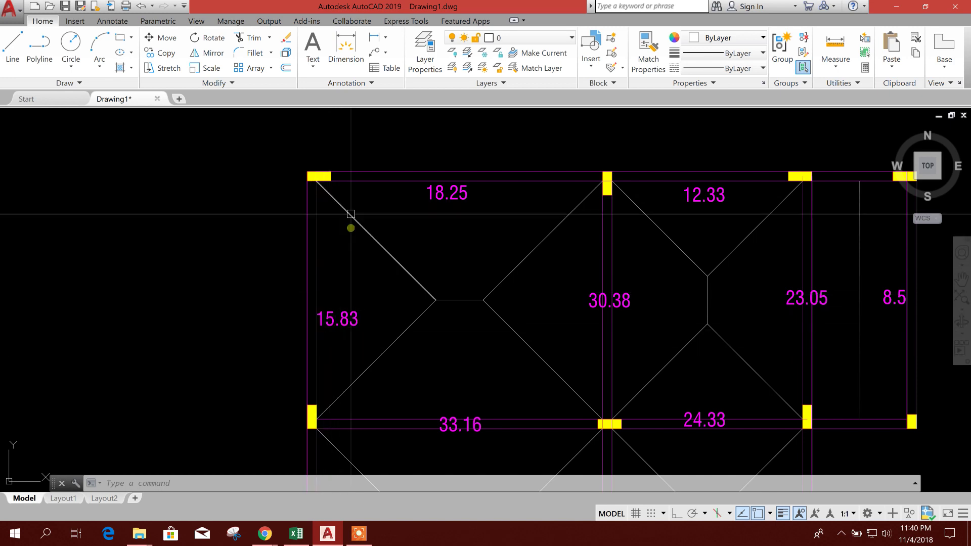
drag(445, 390, 462, 341)
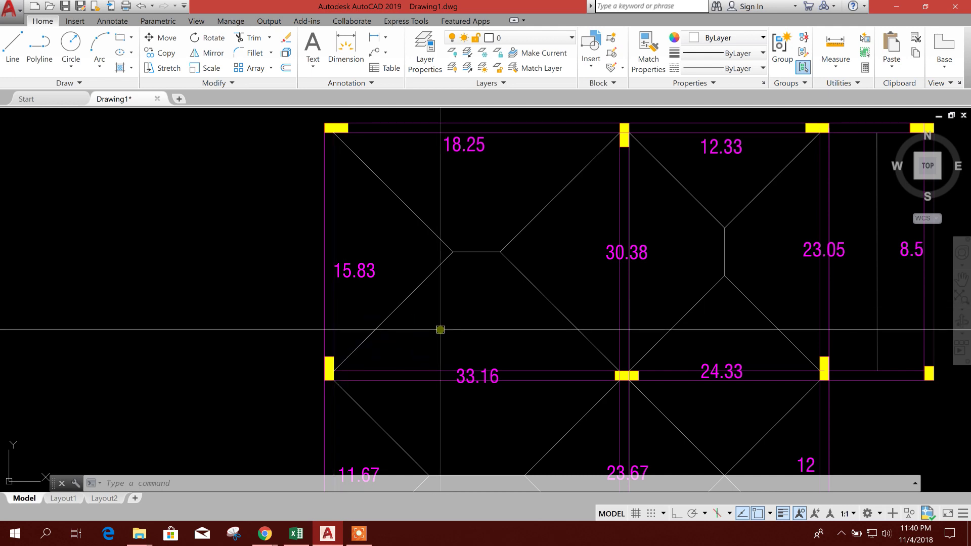
drag(415, 357, 410, 319)
scroll(403, 310, down, 2)
scroll(402, 301, up, 2)
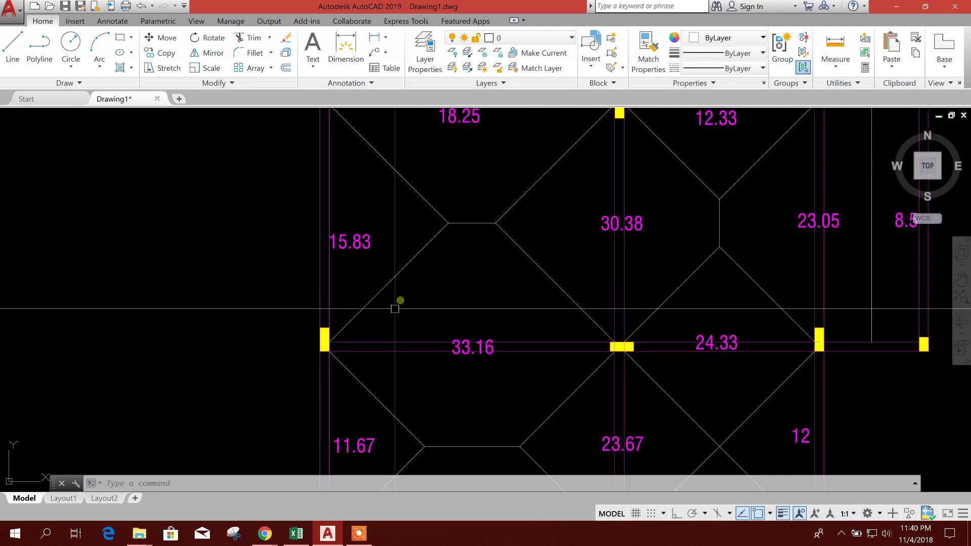
drag(376, 350, 423, 318)
mouse_move(438, 363)
mouse_down()
mouse_move(465, 326)
mouse_move(334, 335)
mouse_up()
scroll(360, 333, down, 2)
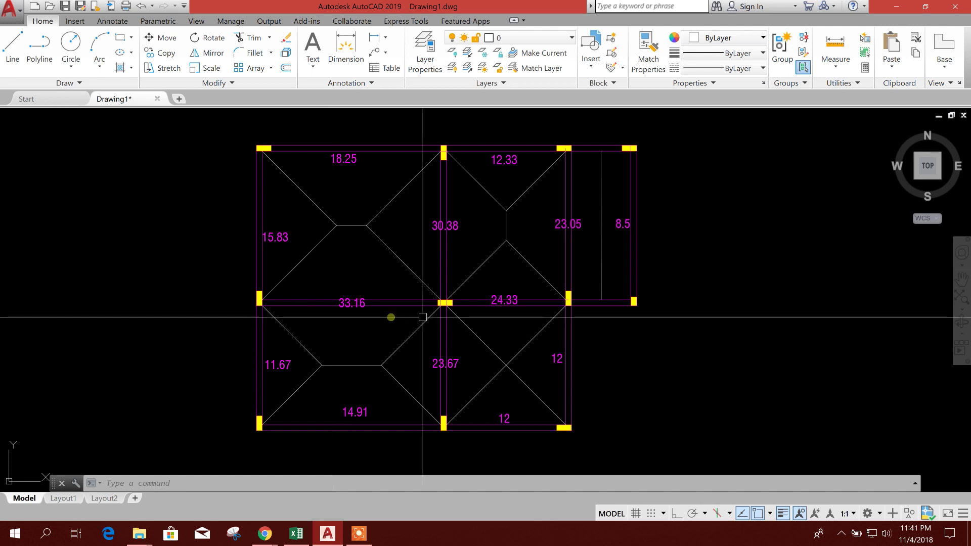
mouse_move(559, 379)
mouse_down()
mouse_move(559, 362)
mouse_move(525, 371)
mouse_up()
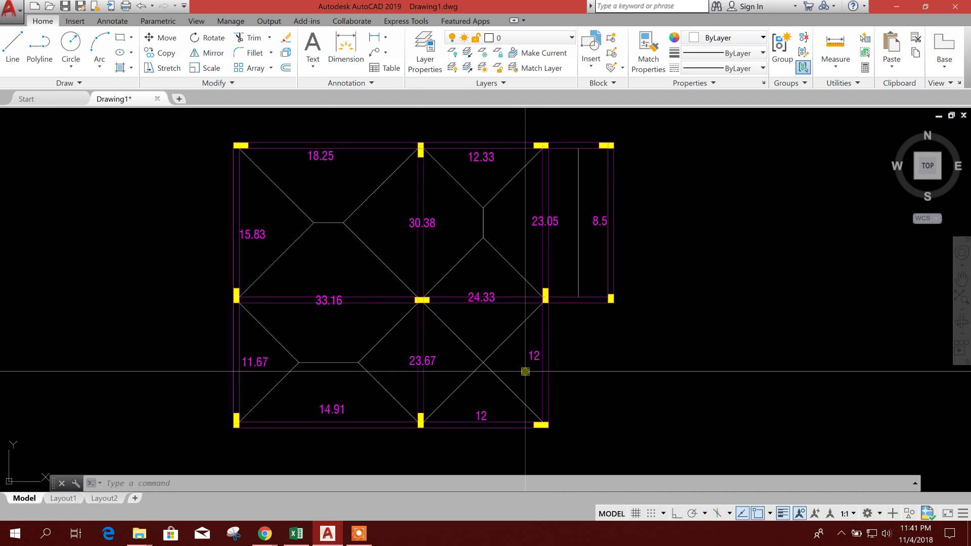